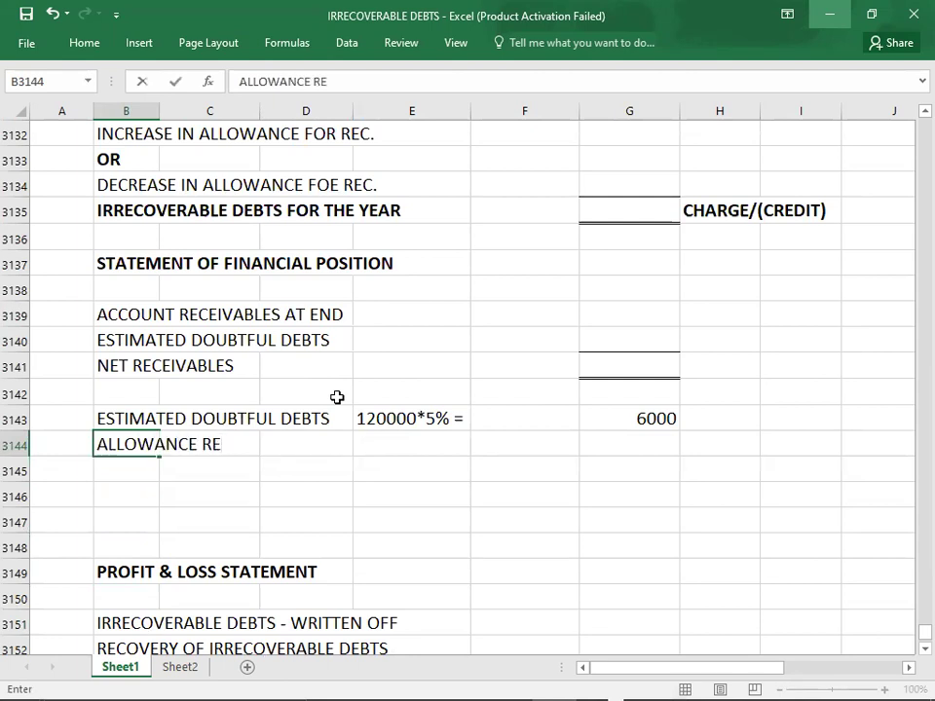
# - Complete the label ALLOWANCE RECEIVABLE OP. BAL. in B3144 and enter a dash as its amount in G3144, checking the Q.8 PDF
pyautogui.write('CEIVABLE ')
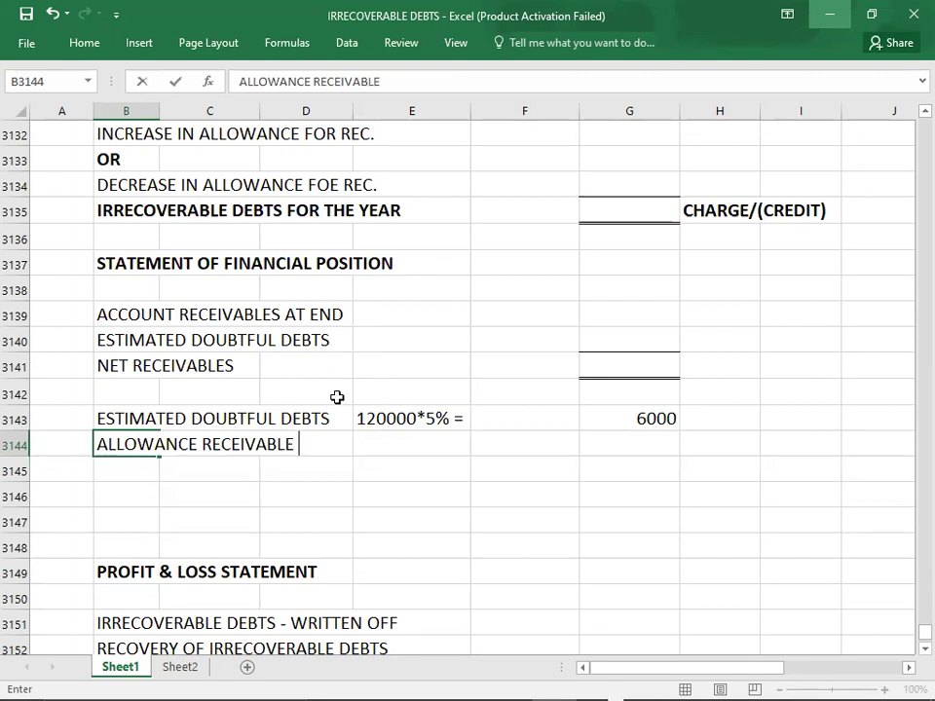
pyautogui.write('OP. BAL.')
pyautogui.press('Right')
pyautogui.press('Right')
pyautogui.press('Right')
pyautogui.press('Right')
pyautogui.press('Right')
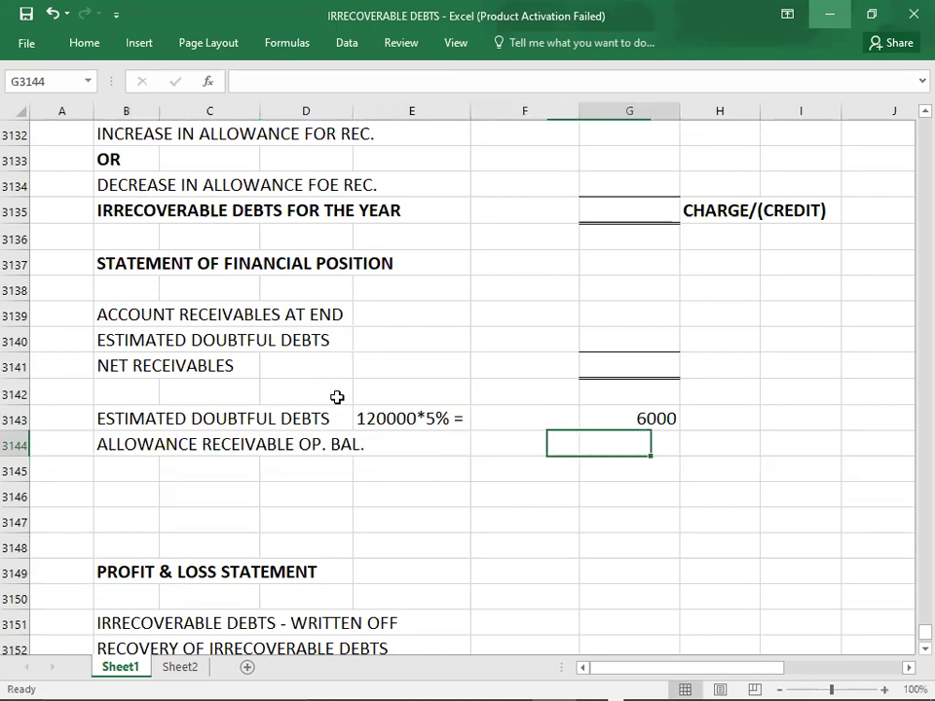
pyautogui.hotkey('alt', 'Tab')
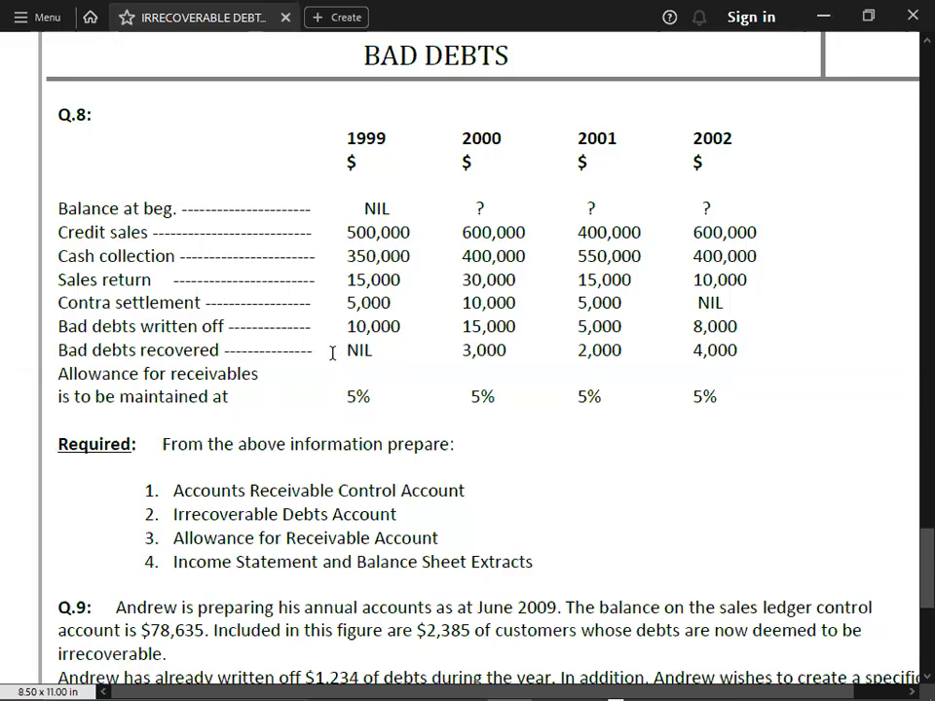
pyautogui.hotkey('alt', 'Tab')
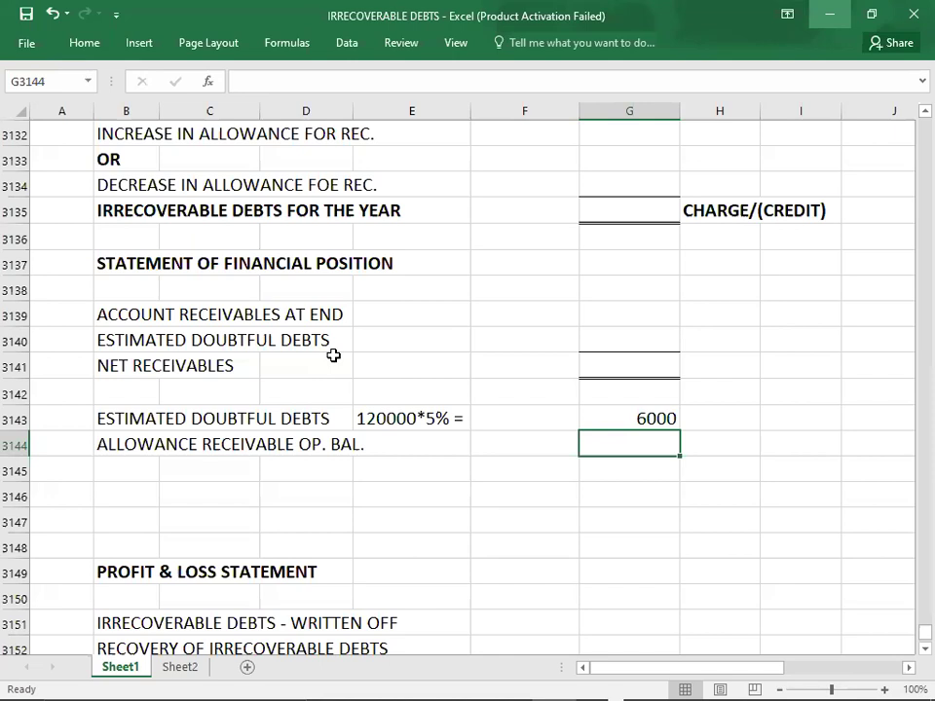
pyautogui.write('-')
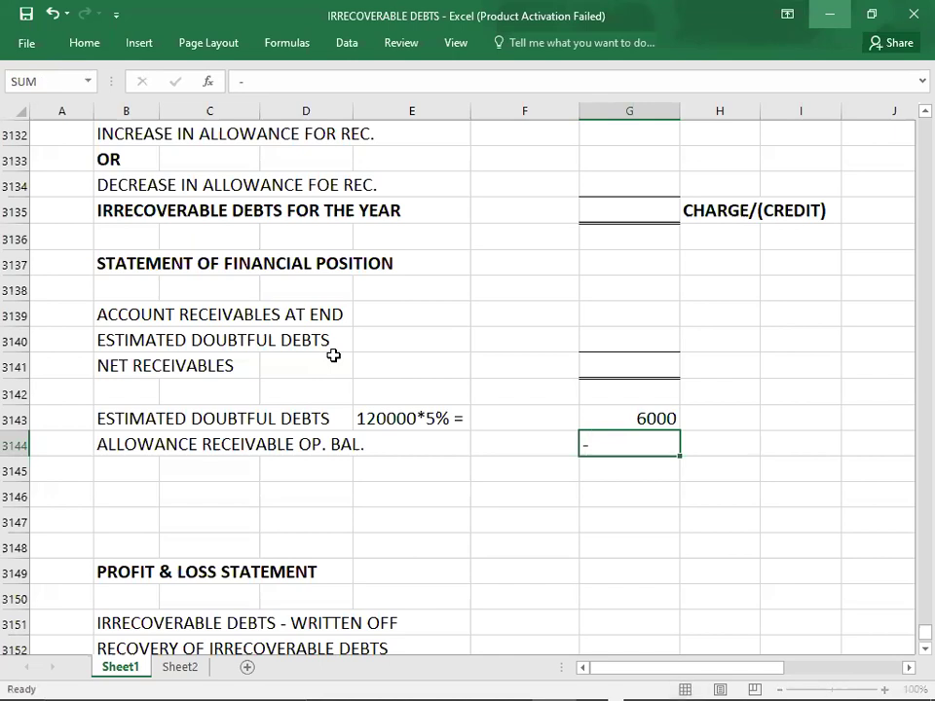
pyautogui.press('Return')
# - Add the label INCREASE IN ALLOWANCE in B3145 with the amount 6000 in G3145
pyautogui.write('INCR')
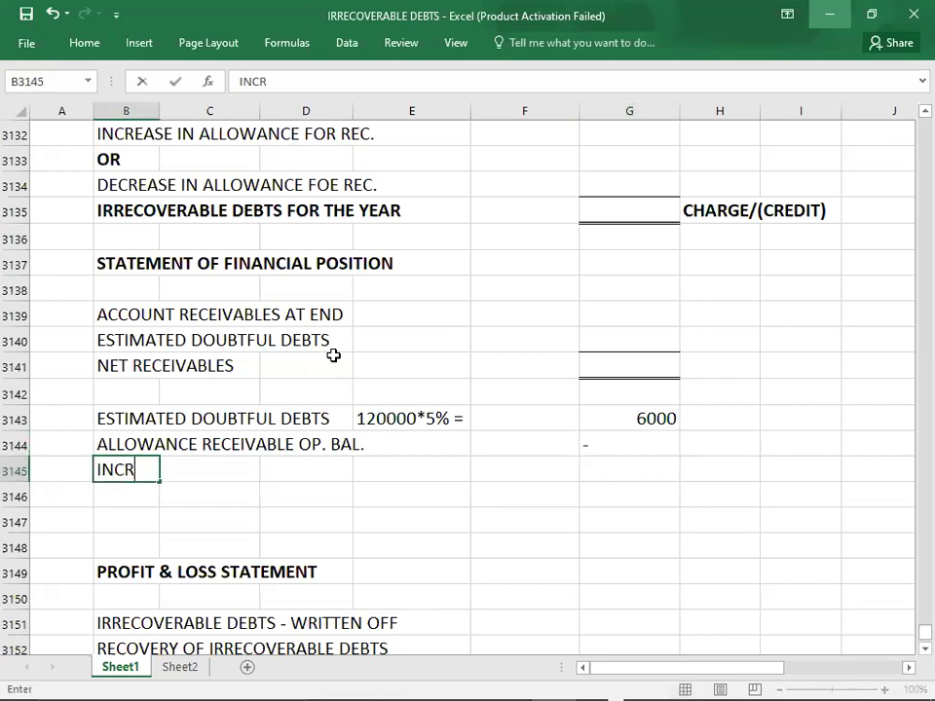
pyautogui.write('EASE IN')
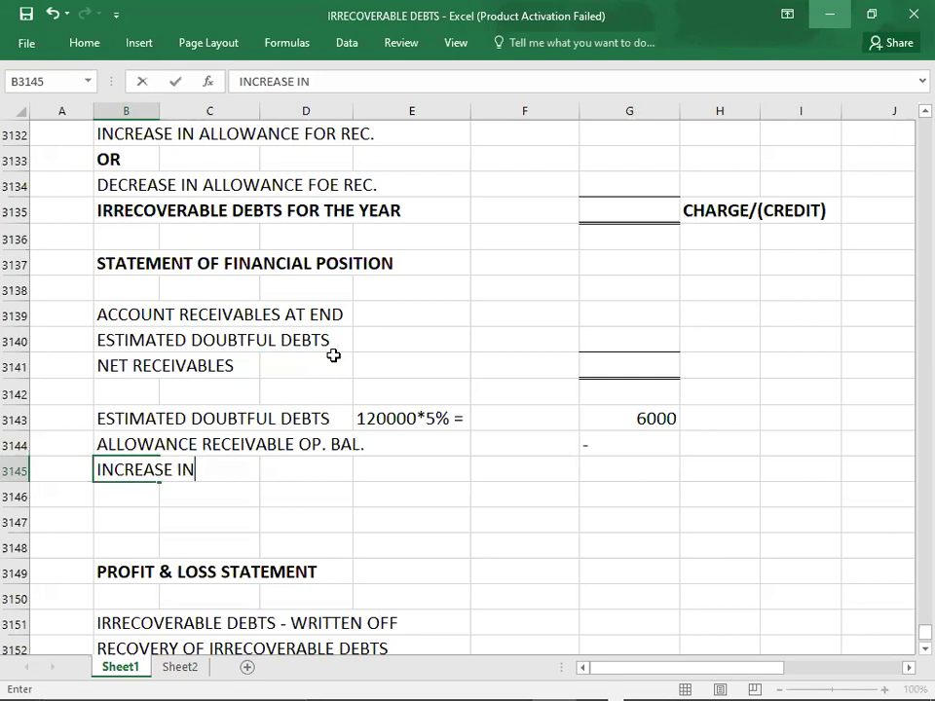
pyautogui.write(' ALLOWANCE')
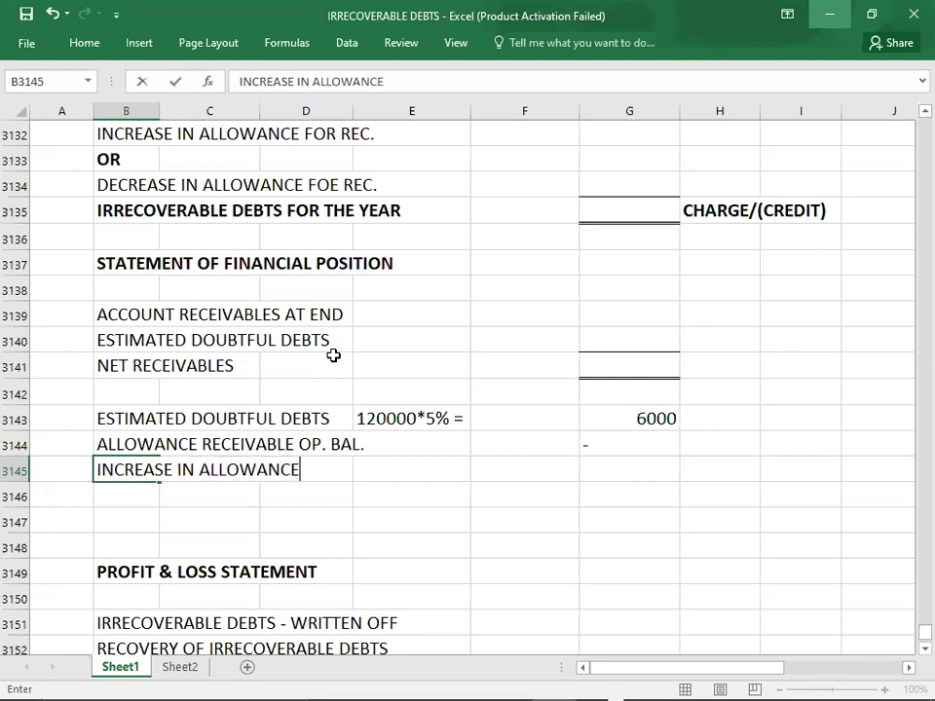
pyautogui.press('Right')
pyautogui.press('Right')
pyautogui.press('Right')
pyautogui.press('Right')
pyautogui.press('Right')
pyautogui.write('6000')
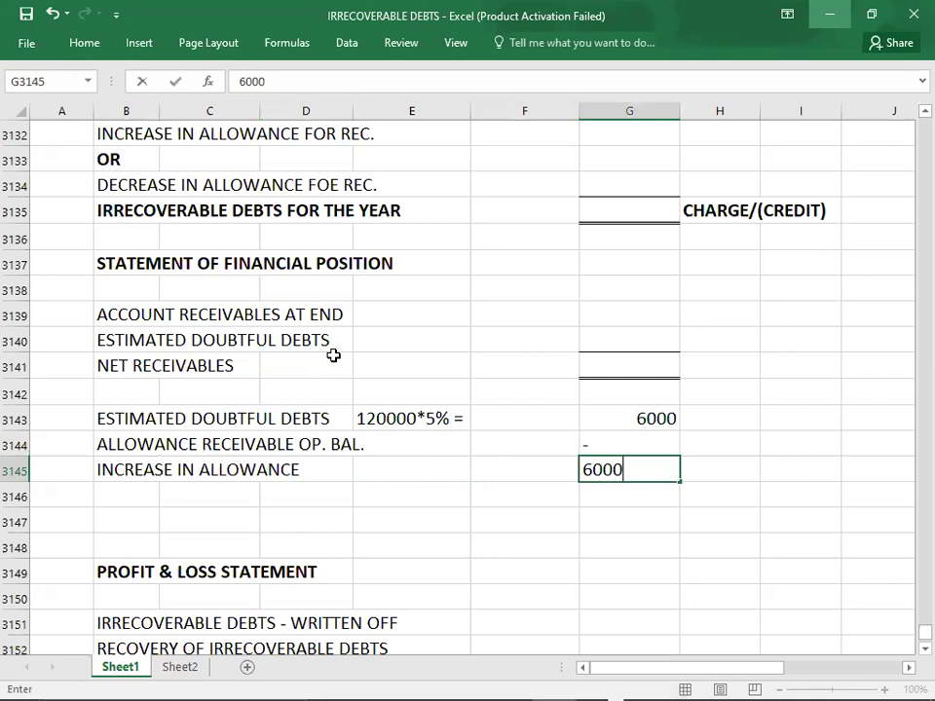
pyautogui.hotkey('ctrl', 'Return')
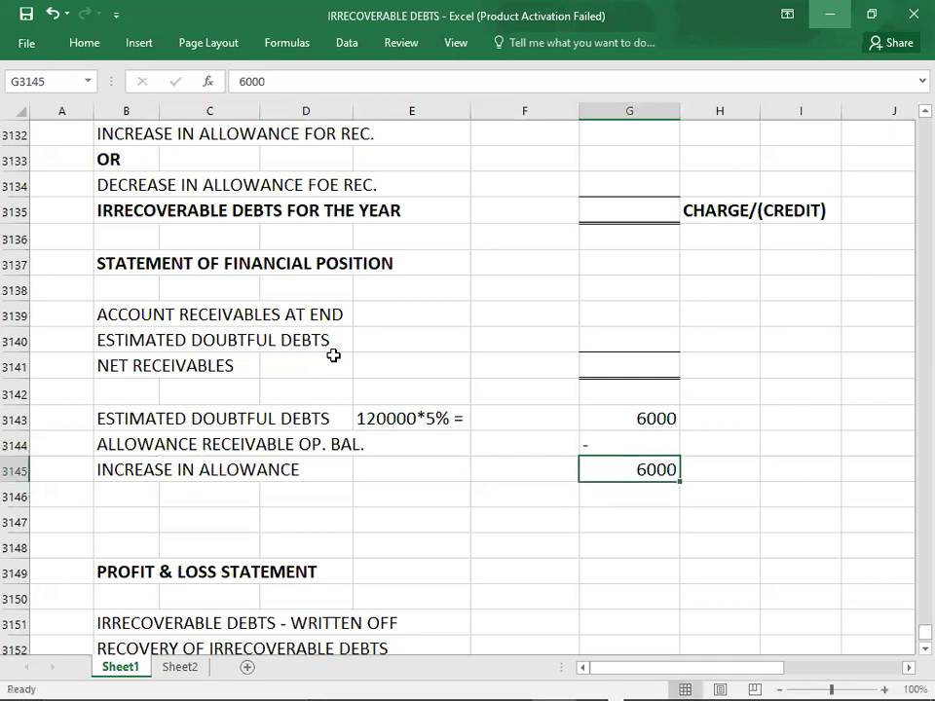
# - Apply a top and double bottom border to the increase in allowance amount in G3145
pyautogui.click(85, 43)
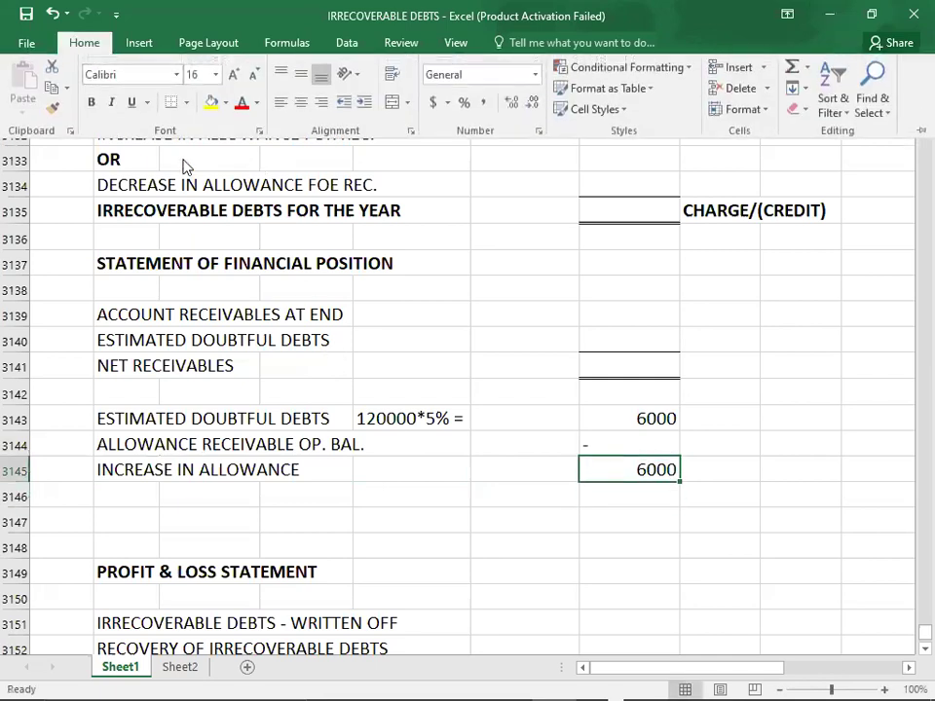
pyautogui.click(188, 102)
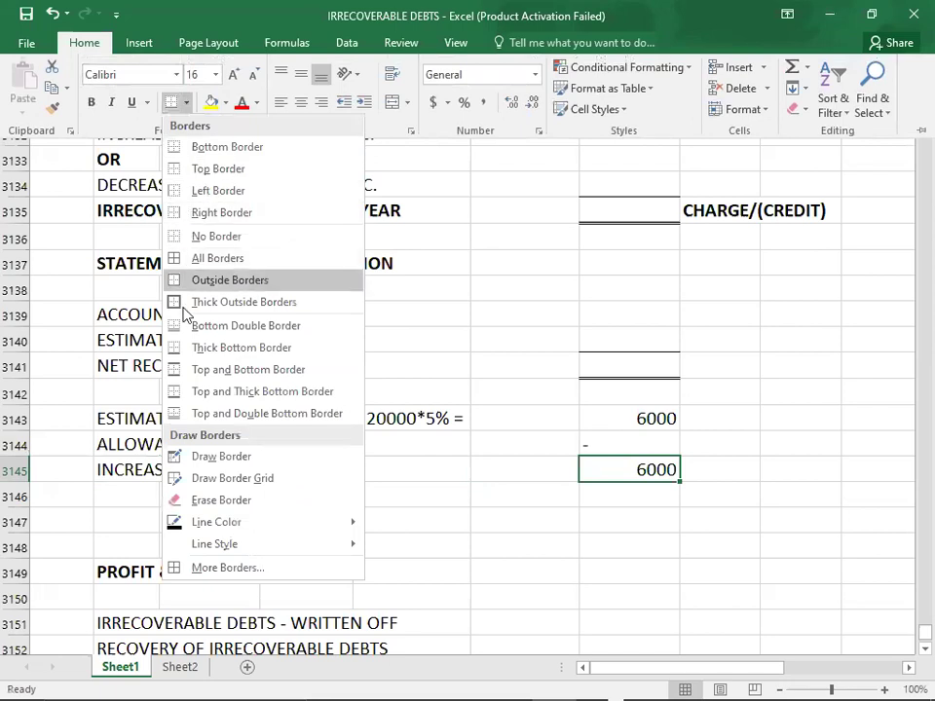
pyautogui.click(183, 413)
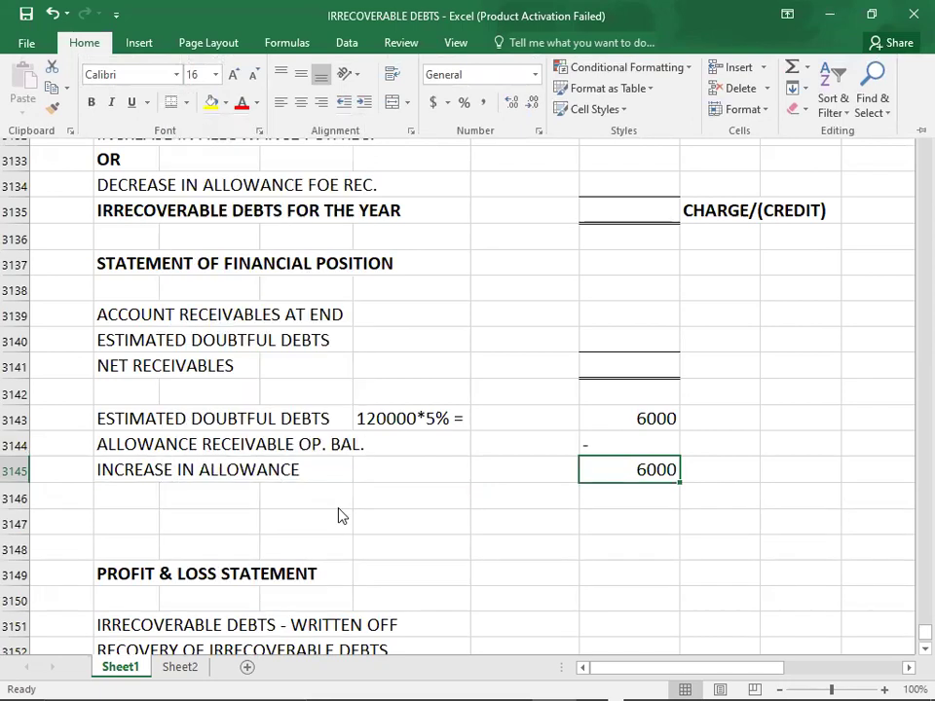
pyautogui.click(436, 556)
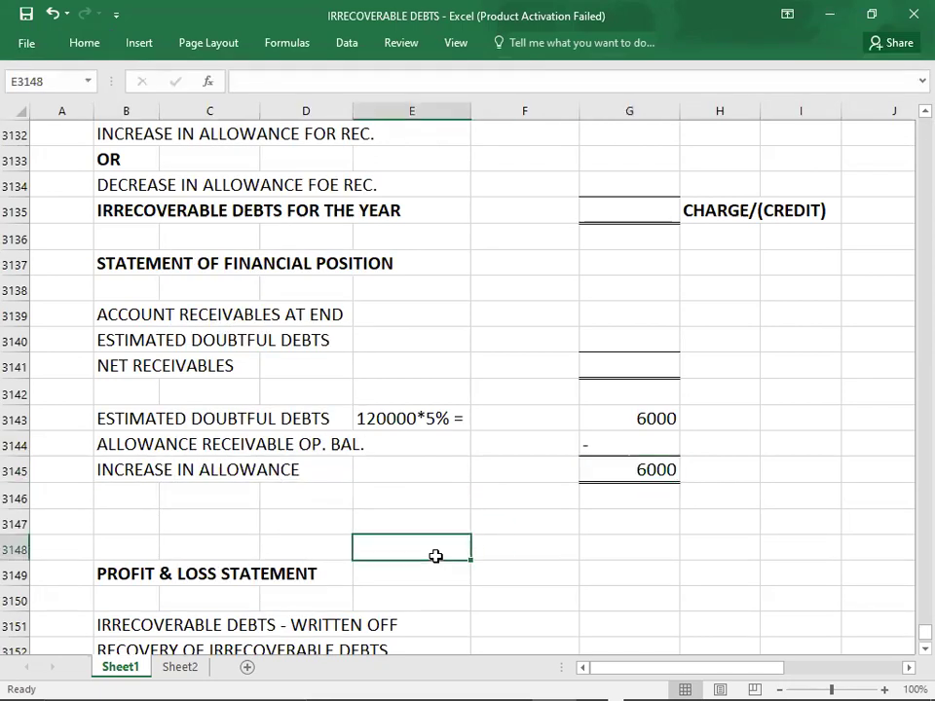
# - Enter 6000 in G3132 as the increase in allowance for receivables in the Q.8 profit and loss statement
pyautogui.press('Up')
pyautogui.press('Up')
pyautogui.press('Up')
pyautogui.press('Up')
pyautogui.press('Up')
pyautogui.press('Up')
pyautogui.press('Up')
pyautogui.press('Up')
pyautogui.press('Up')
pyautogui.press('Up')
pyautogui.press('Up')
pyautogui.press('Up')
pyautogui.press('Up')
pyautogui.press('Up')
pyautogui.press('Up')
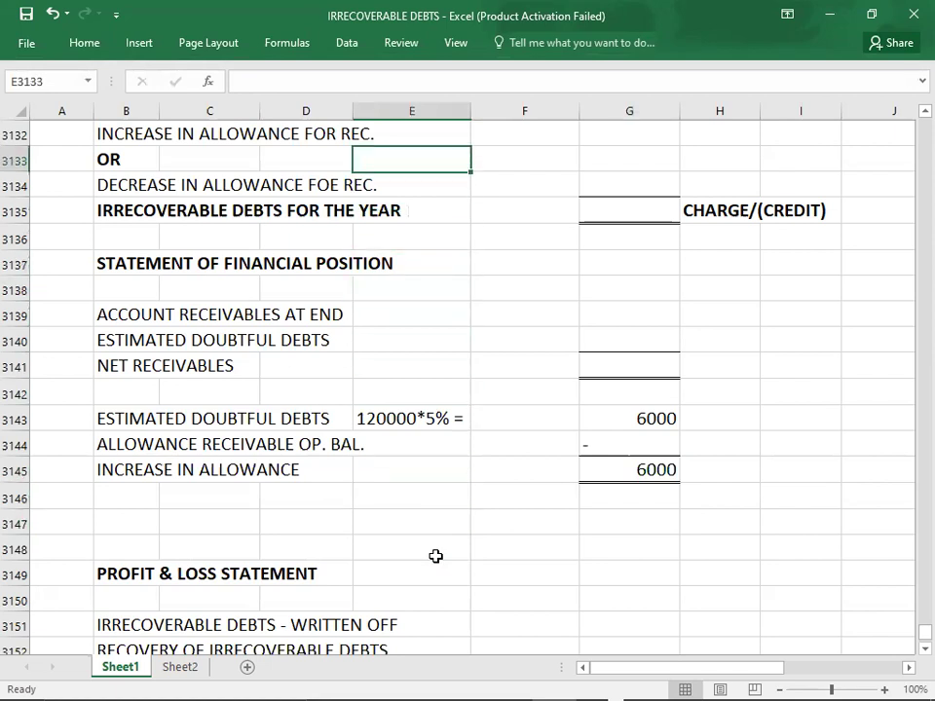
pyautogui.press('Up')
pyautogui.press('Up')
pyautogui.press('Up')
pyautogui.press('Up')
pyautogui.press('Up')
pyautogui.press('Up')
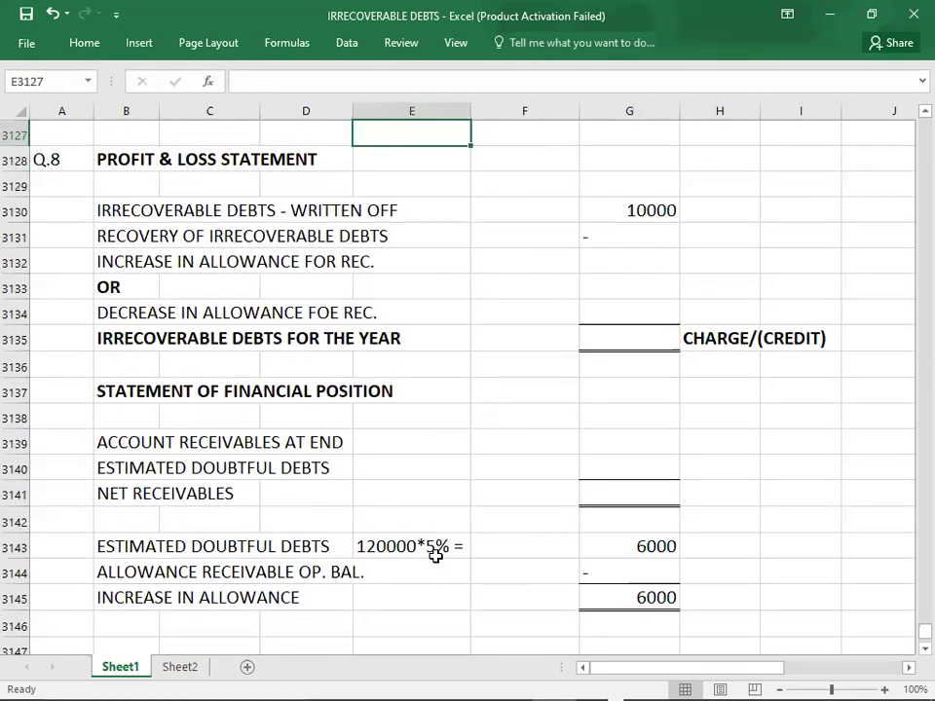
pyautogui.click(622, 263)
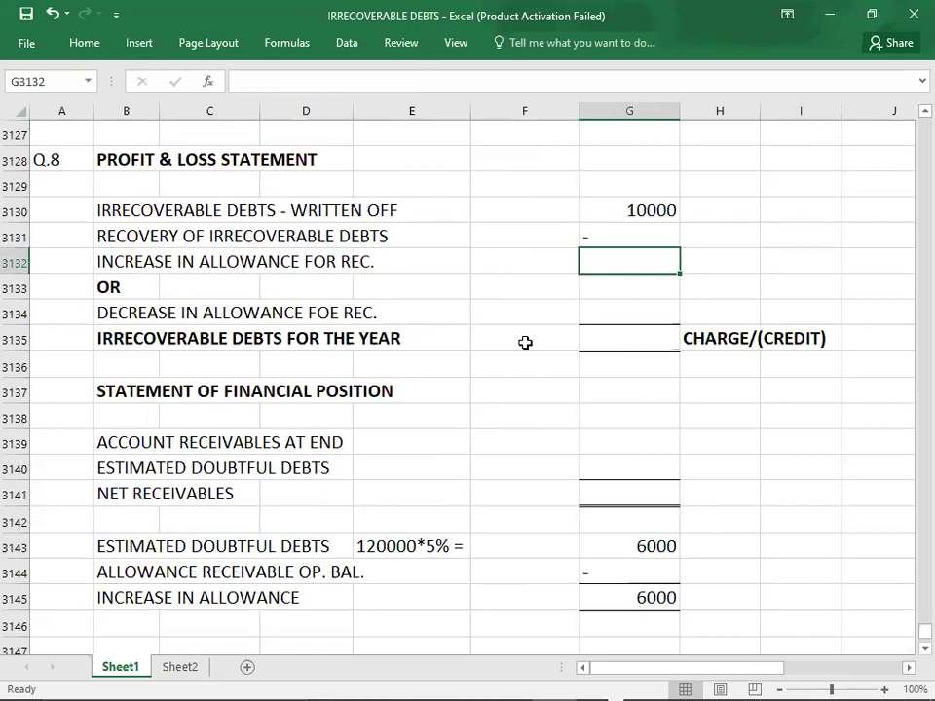
pyautogui.write('6000')
pyautogui.press('Return')
# - Enter a dash for the decrease in allowance in G3134 and 16000 as irrecoverable debts for the year in G3135
pyautogui.press('Return')
pyautogui.write('-')
pyautogui.press('Return')
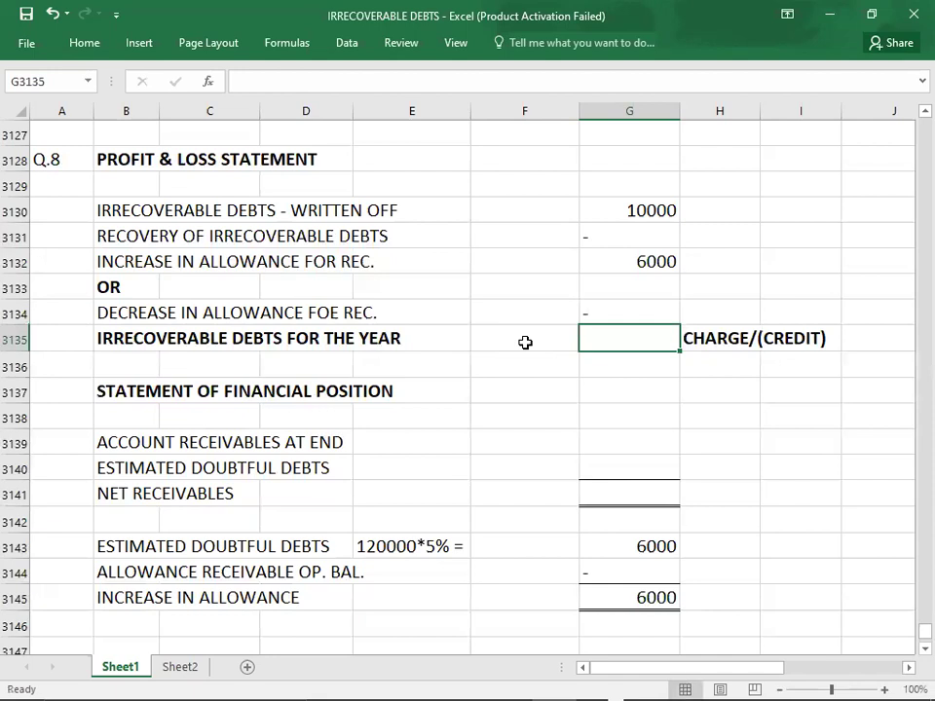
pyautogui.write('16000')
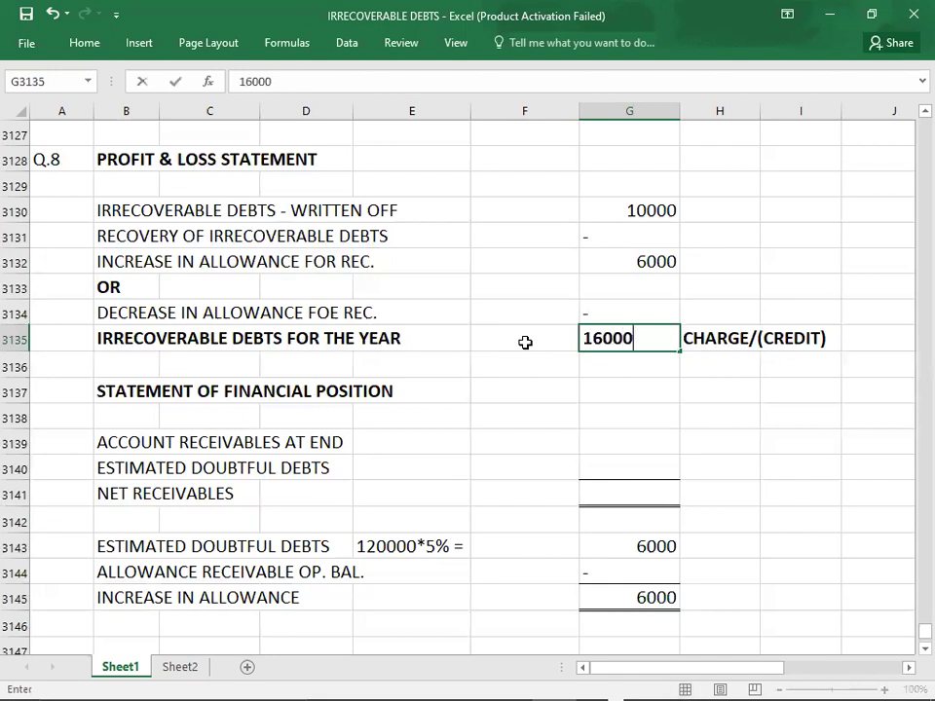
pyautogui.press('Return')
# - In the statement of financial position, enter 120000 for account receivables at end and -6000 for estimated doubtful debts
pyautogui.press('Down')
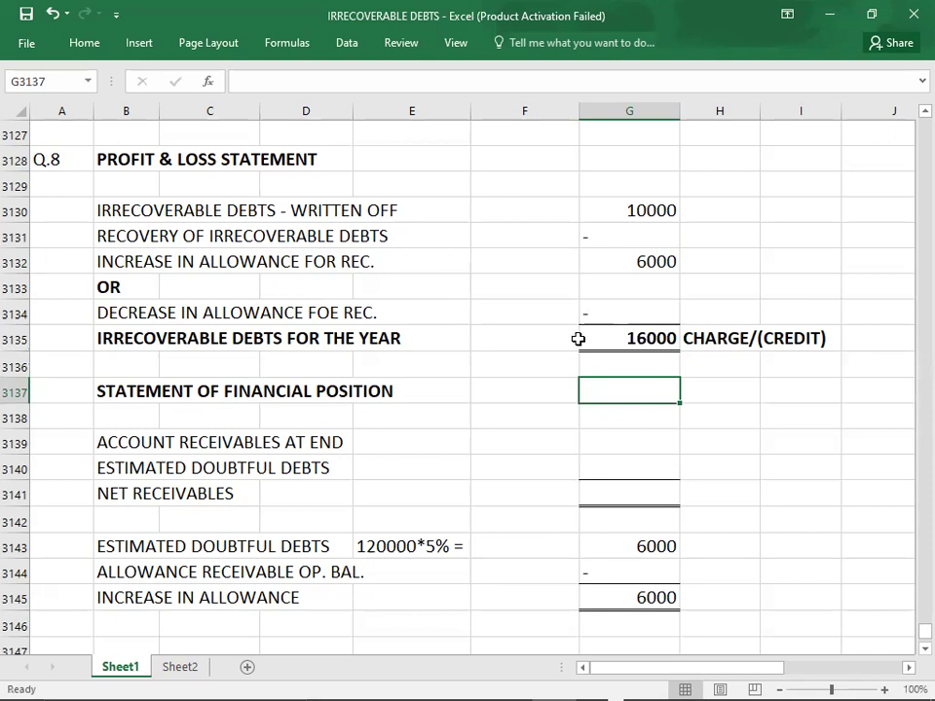
pyautogui.press('Down')
pyautogui.press('Down')
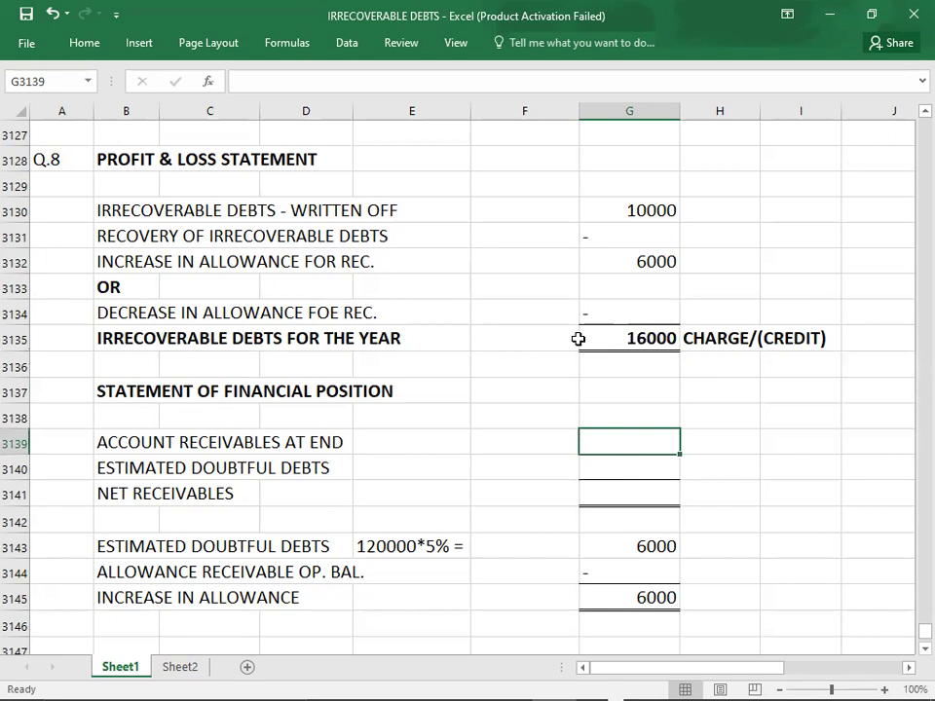
pyautogui.write('120000')
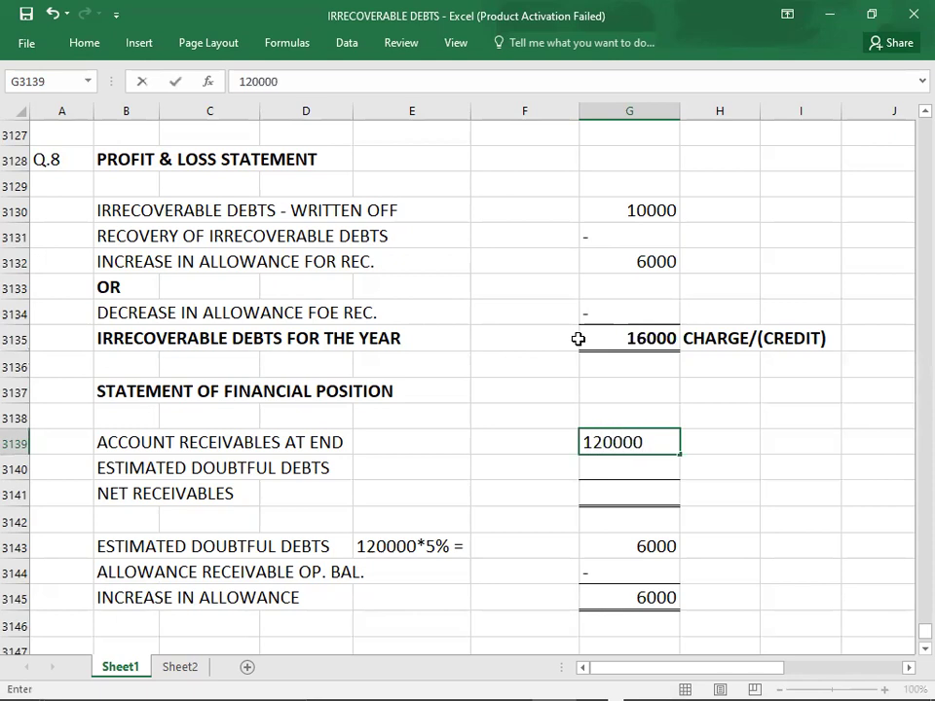
pyautogui.press('Return')
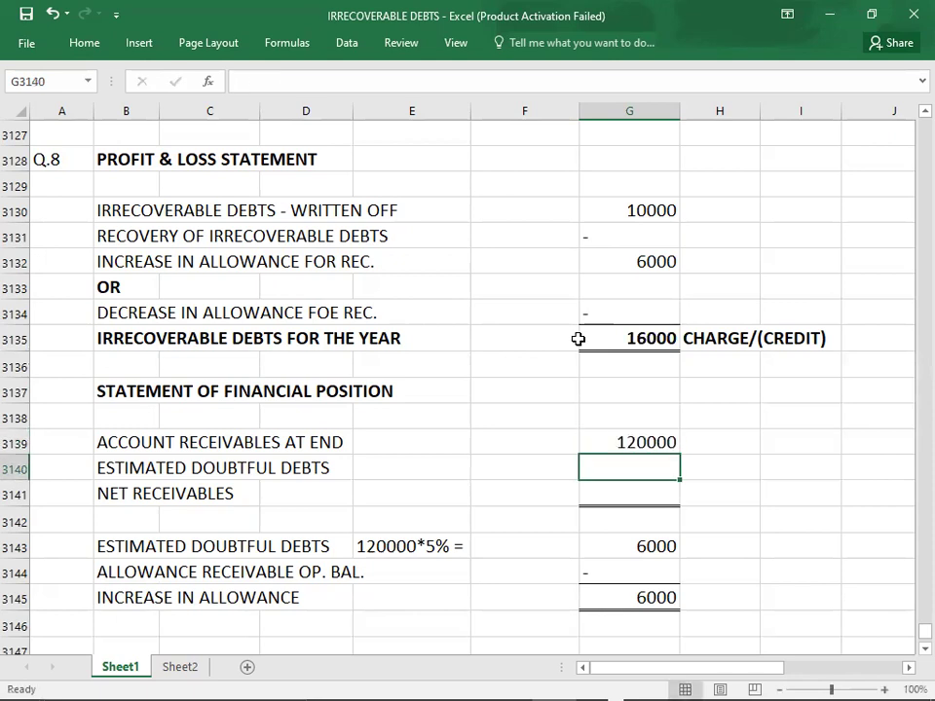
pyautogui.write('-')
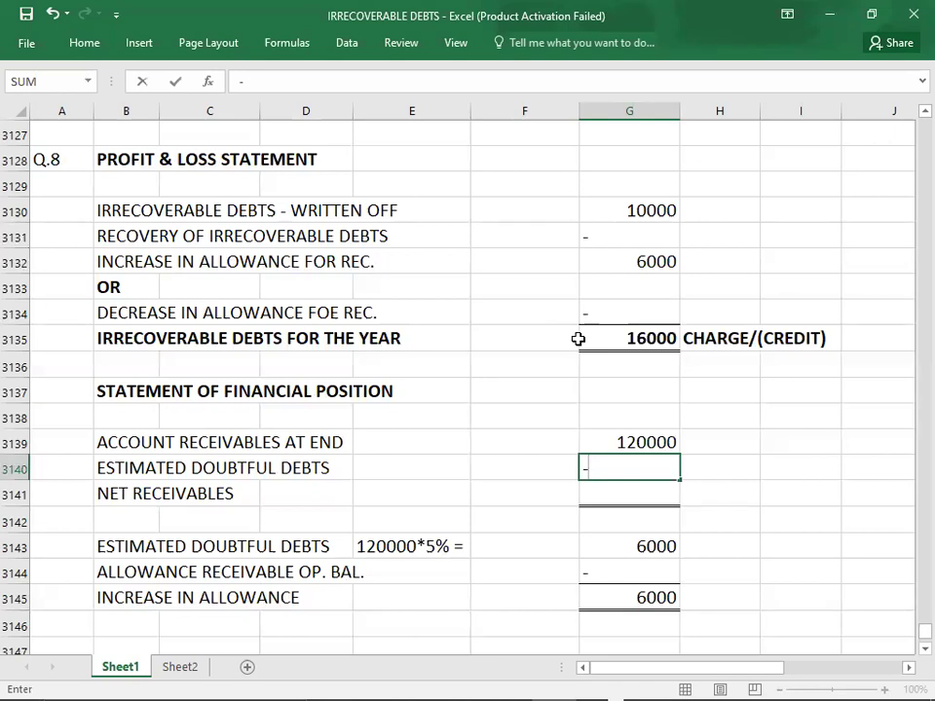
pyautogui.write('6000')
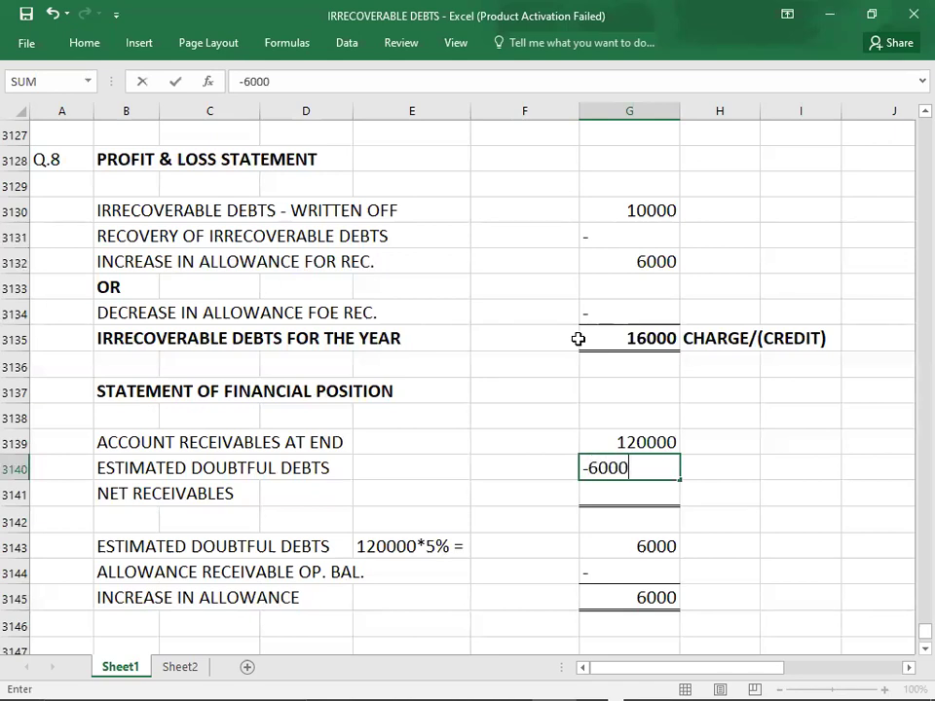
pyautogui.write('0')
pyautogui.press('Return')
pyautogui.press('Up')
pyautogui.write('-6000')
pyautogui.press('Return')
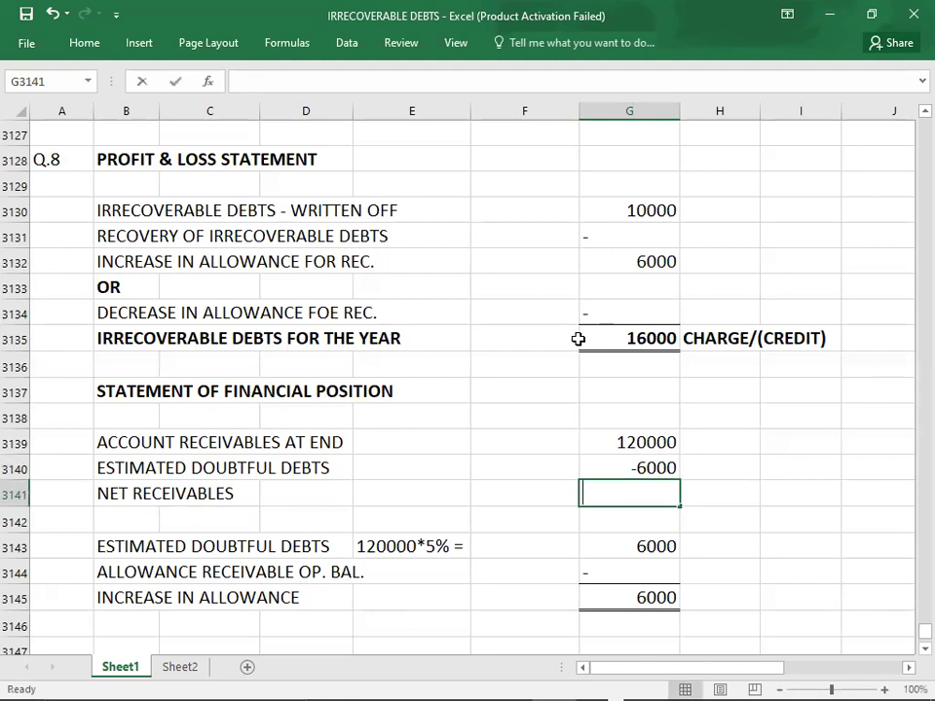
# - Enter 114000 as the net receivables amount in G3141
pyautogui.write('11400')
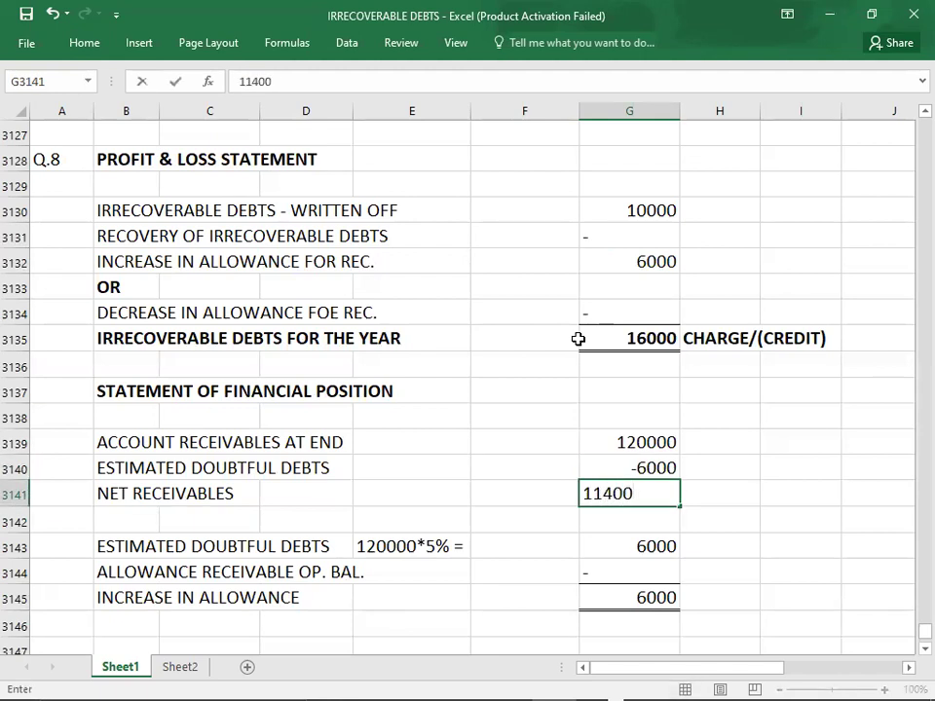
pyautogui.press('BackSpace')
pyautogui.press('BackSpace')
pyautogui.press('BackSpace')
pyautogui.press('BackSpace')
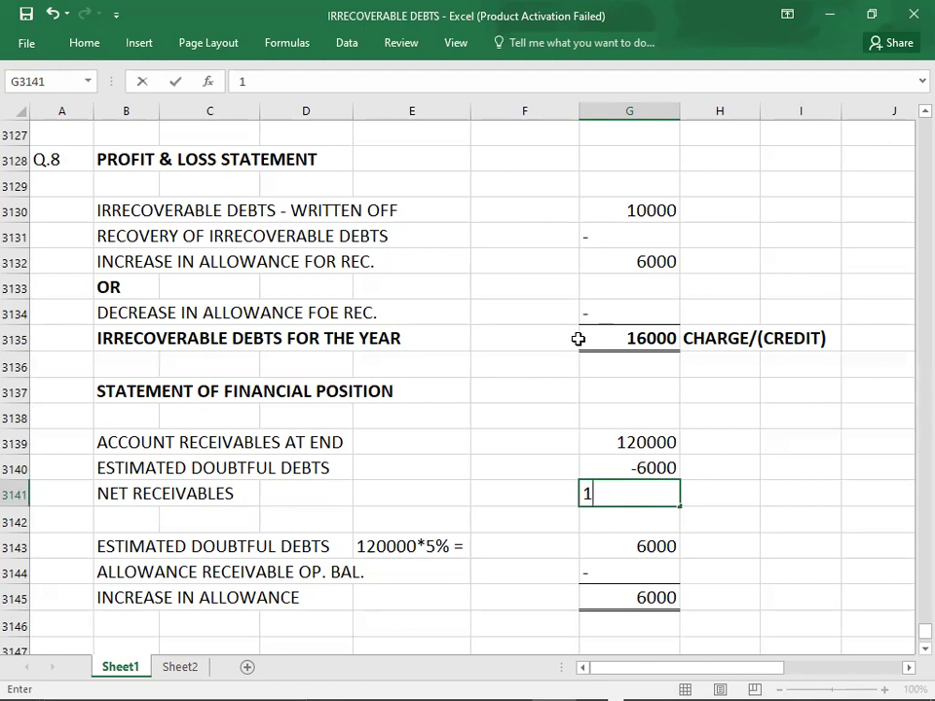
pyautogui.write('4')
pyautogui.press('BackSpace')
pyautogui.write('1')
pyautogui.press('BackSpace')
pyautogui.write('14000')
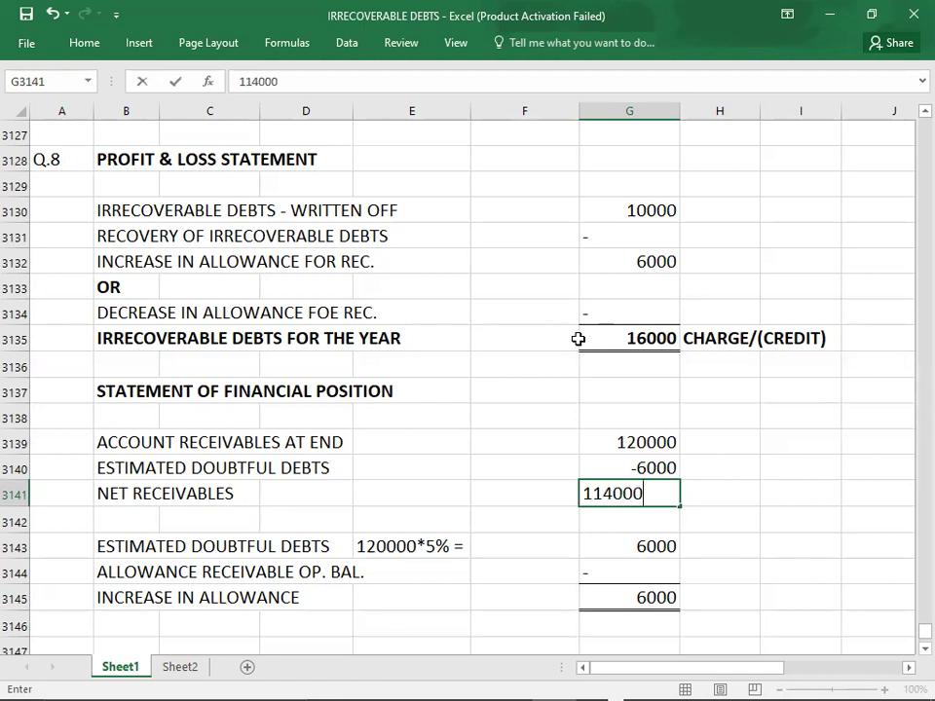
pyautogui.press('Return')
pyautogui.press('Left')
pyautogui.press('Left')
pyautogui.press('Left')
pyautogui.press('Left')
pyautogui.press('Left')
pyautogui.press('Left')
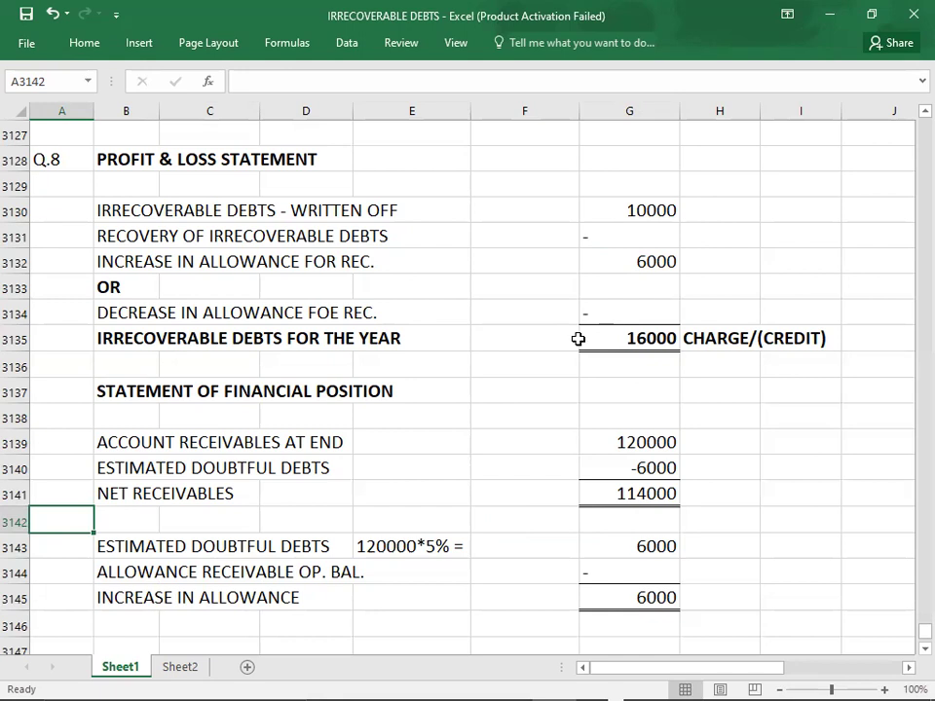
# - Make the net receivables row bold from its label in B3141 through its amount in G3141
pyautogui.click(584, 491)
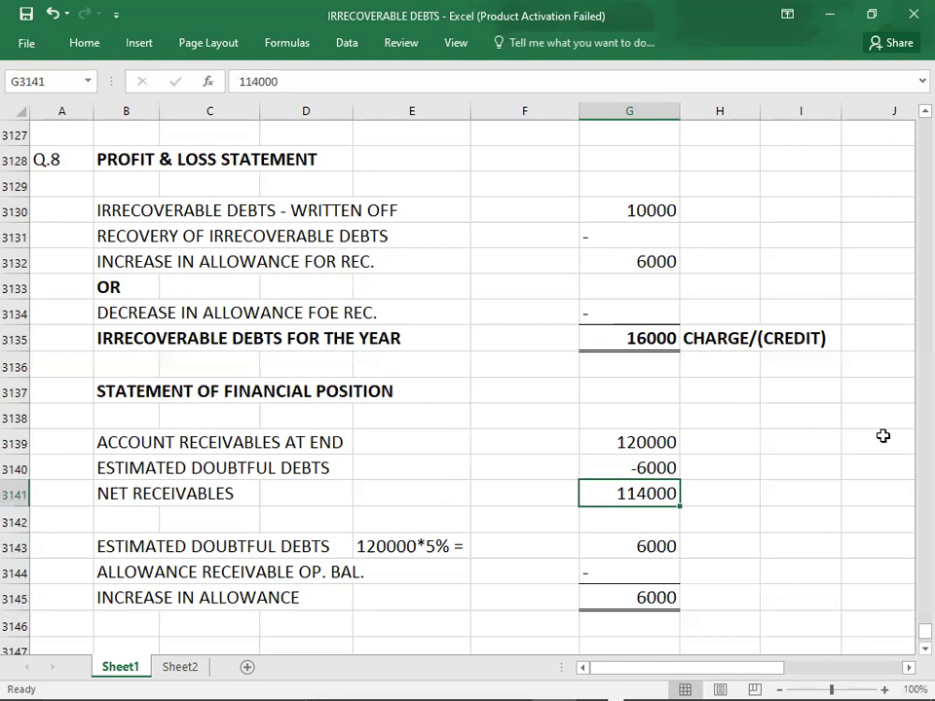
pyautogui.hotkey('shift', 'Left')
pyautogui.hotkey('shift', 'Left')
pyautogui.hotkey('shift', 'Left')
pyautogui.hotkey('shift', 'Left')
pyautogui.hotkey('shift', 'Left')
pyautogui.hotkey('ctrl', 'b')
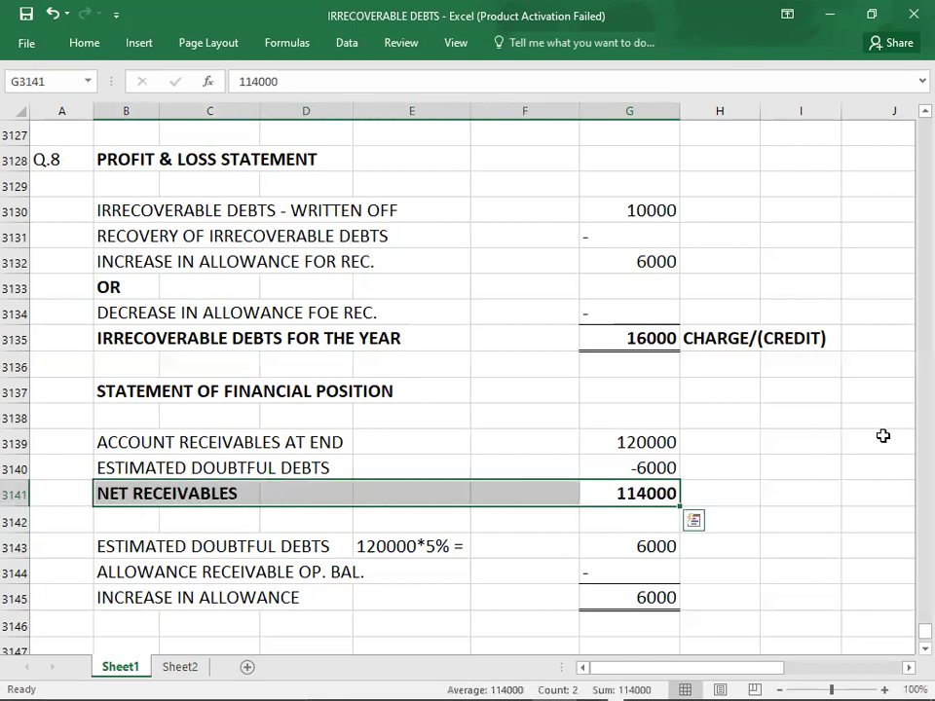
pyautogui.press('Left')
pyautogui.press('Left')
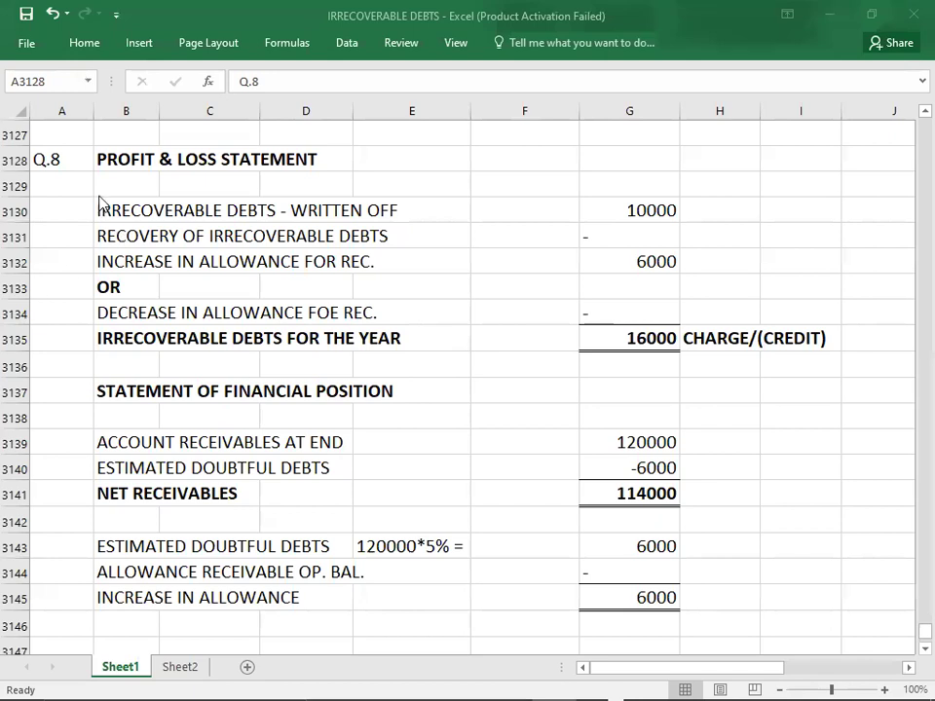
# - Switch to the PDF with the Bad Debts questions to read the Q.8 data table
pyautogui.hotkey('alt', 'Tab')
pyautogui.hotkey('alt', 'Tab')
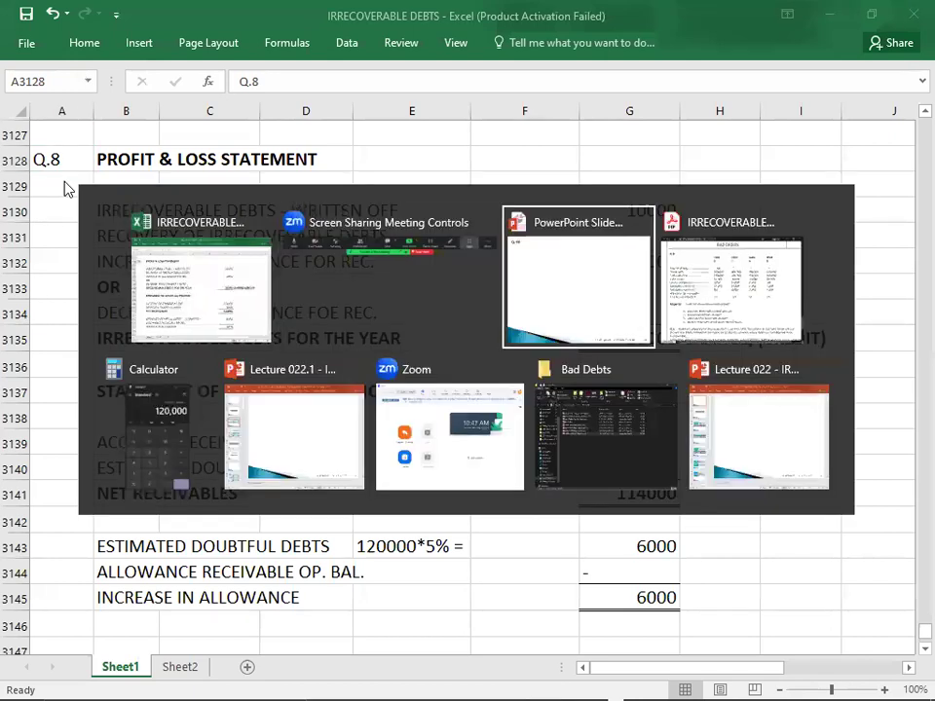
pyautogui.hotkey('alt', 'Tab')
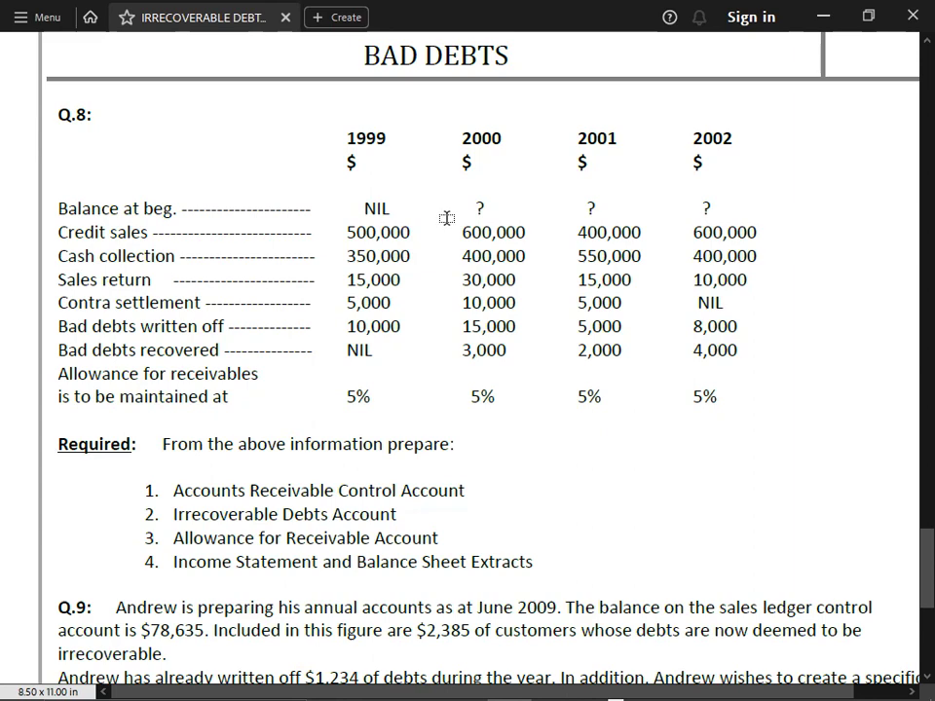
# - Switch back to the Excel workbook and examine the blank statement template below the completed 1999 extracts
pyautogui.hotkey('alt', 'Tab')
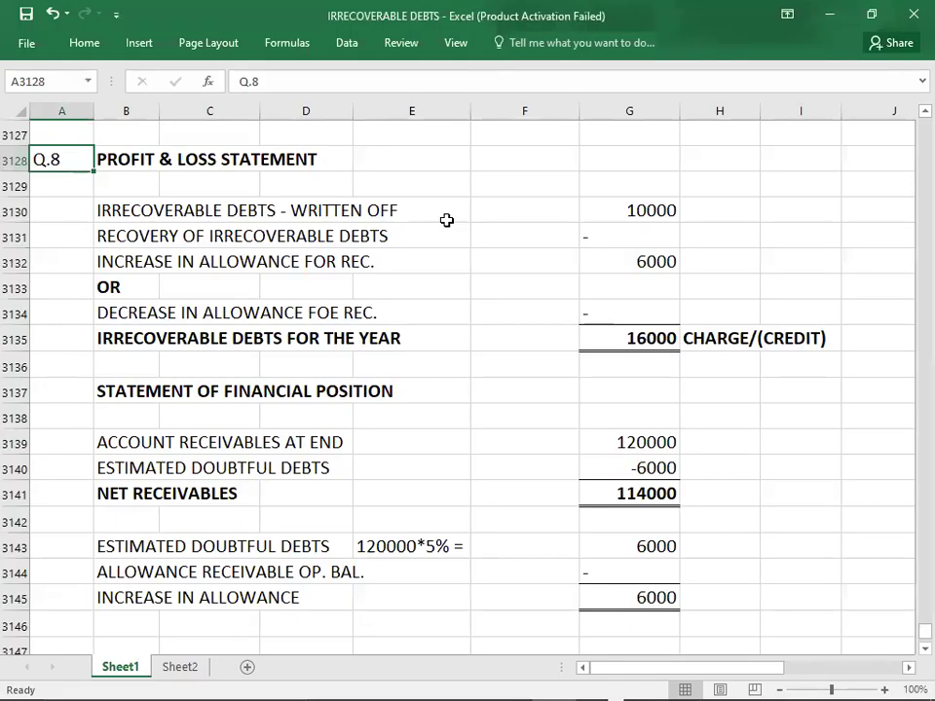
pyautogui.press('Down')
pyautogui.press('Down')
pyautogui.press('Down')
pyautogui.press('Down')
pyautogui.press('Down')
pyautogui.press('Down')
pyautogui.press('Down')
pyautogui.press('Down')
pyautogui.press('Down')
pyautogui.press('Down')
pyautogui.press('Down')
pyautogui.press('Down')
pyautogui.press('Down')
pyautogui.press('Down')
pyautogui.press('Down')
pyautogui.press('Down')
pyautogui.press('Down')
pyautogui.press('Down')
pyautogui.press('Down')
pyautogui.press('Down')
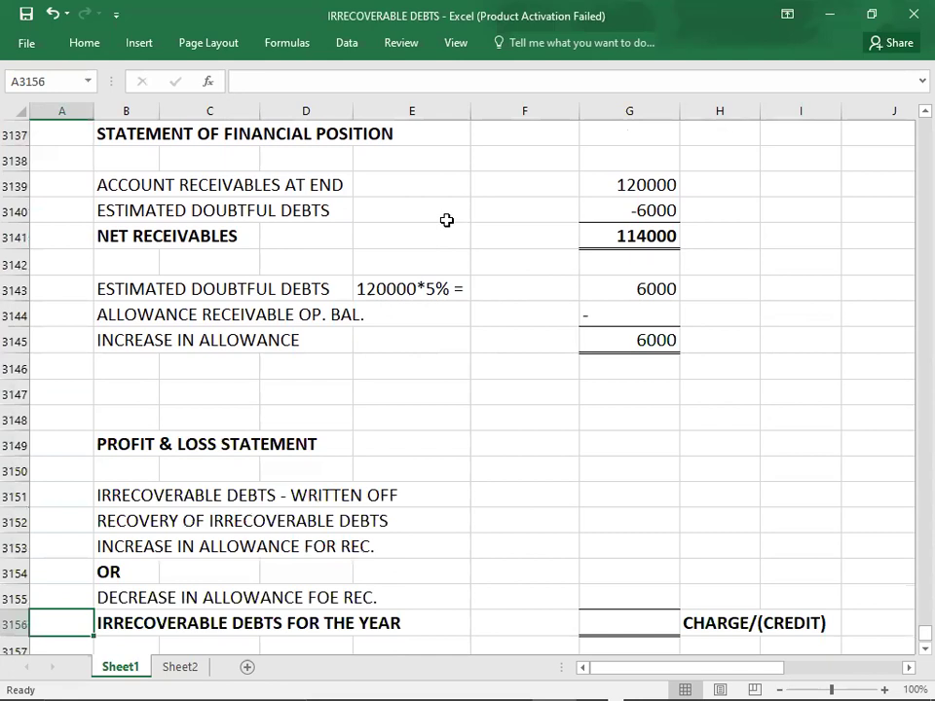
pyautogui.press('Down')
pyautogui.press('Down')
pyautogui.press('Down')
pyautogui.press('Down')
pyautogui.press('Down')
pyautogui.press('Down')
pyautogui.press('Down')
pyautogui.press('Down')
pyautogui.press('Down')
pyautogui.press('Down')
pyautogui.press('Down')
pyautogui.press('Down')
pyautogui.press('Down')
pyautogui.press('Down')
pyautogui.press('Down')
pyautogui.press('Down')
# - Copy the blank profit and loss and statement of financial position template, range B3149:I3163
pyautogui.press('Up')
pyautogui.press('Up')
pyautogui.press('Up')
pyautogui.press('Up')
pyautogui.press('Up')
pyautogui.press('Up')
pyautogui.press('Up')
pyautogui.press('Up')
pyautogui.press('Up')
pyautogui.press('Up')
pyautogui.press('Up')
pyautogui.press('Up')
pyautogui.press('Up')
pyautogui.press('Up')
pyautogui.press('Up')
pyautogui.press('Up')
pyautogui.press('Up')
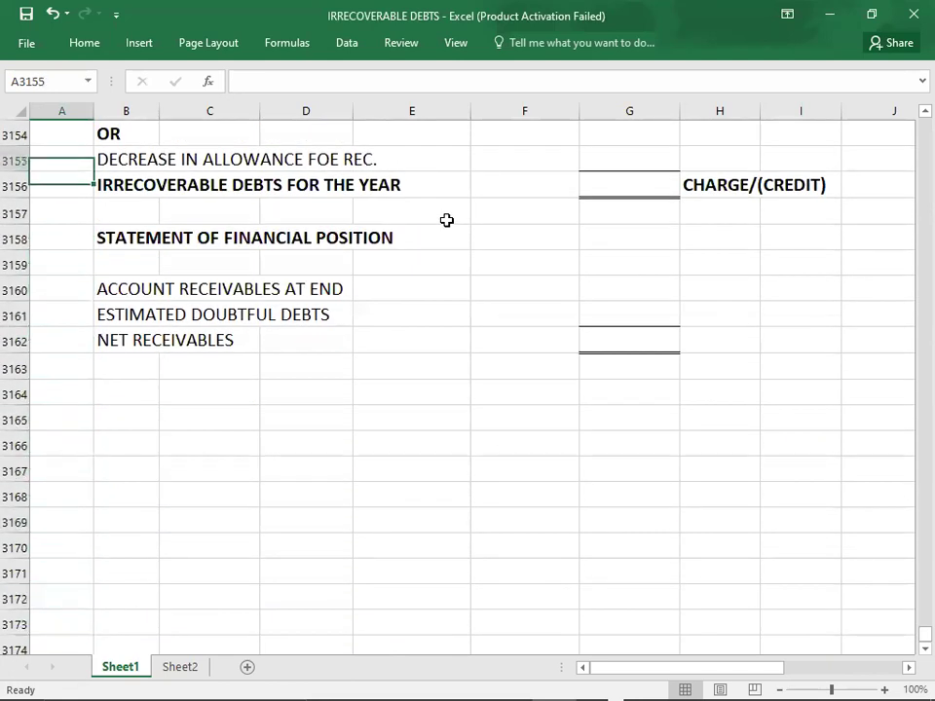
pyautogui.press('Up')
pyautogui.press('Up')
pyautogui.press('Up')
pyautogui.press('Up')
pyautogui.press('Up')
pyautogui.press('Up')
pyautogui.press('Up')
pyautogui.press('Down')
pyautogui.press('Right')
pyautogui.hotkey('shift', 'Right')
pyautogui.hotkey('shift', 'Right')
pyautogui.hotkey('shift', 'Right')
pyautogui.hotkey('shift', 'Right')
pyautogui.hotkey('shift', 'Right')
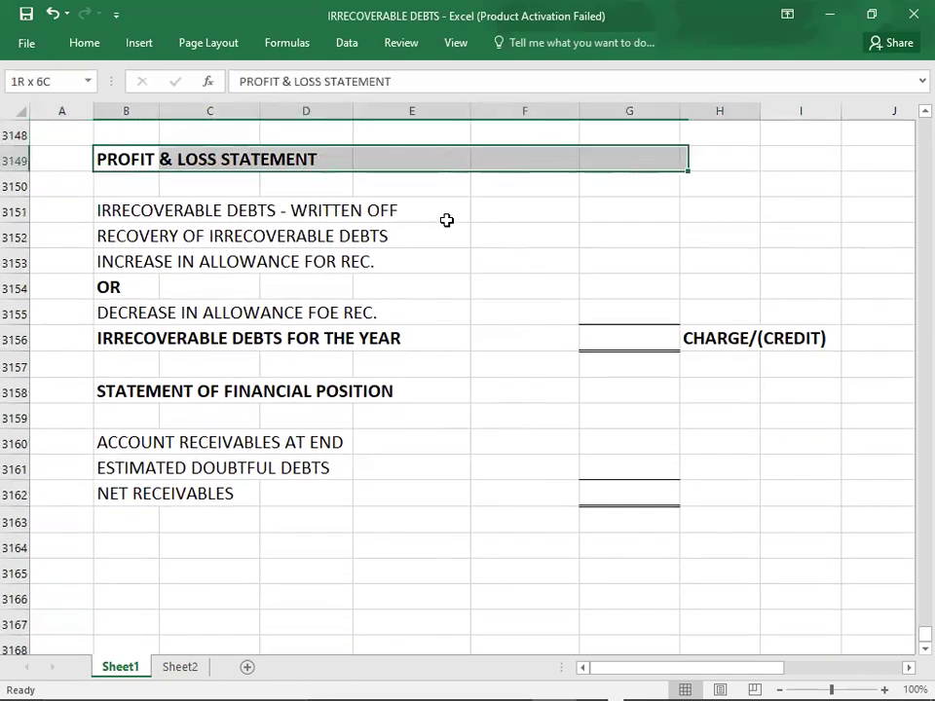
pyautogui.hotkey('shift', 'Right')
pyautogui.hotkey('shift', 'Right')
pyautogui.hotkey('shift', 'Down')
pyautogui.hotkey('shift', 'Down')
pyautogui.hotkey('shift', 'Down')
pyautogui.hotkey('shift', 'Down')
pyautogui.hotkey('shift', 'Down')
pyautogui.hotkey('shift', 'Down')
pyautogui.hotkey('shift', 'Down')
pyautogui.hotkey('shift', 'Down')
pyautogui.hotkey('shift', 'Down')
pyautogui.hotkey('shift', 'Down')
pyautogui.hotkey('shift', 'Down')
pyautogui.hotkey('shift', 'Down')
pyautogui.hotkey('shift', 'Down')
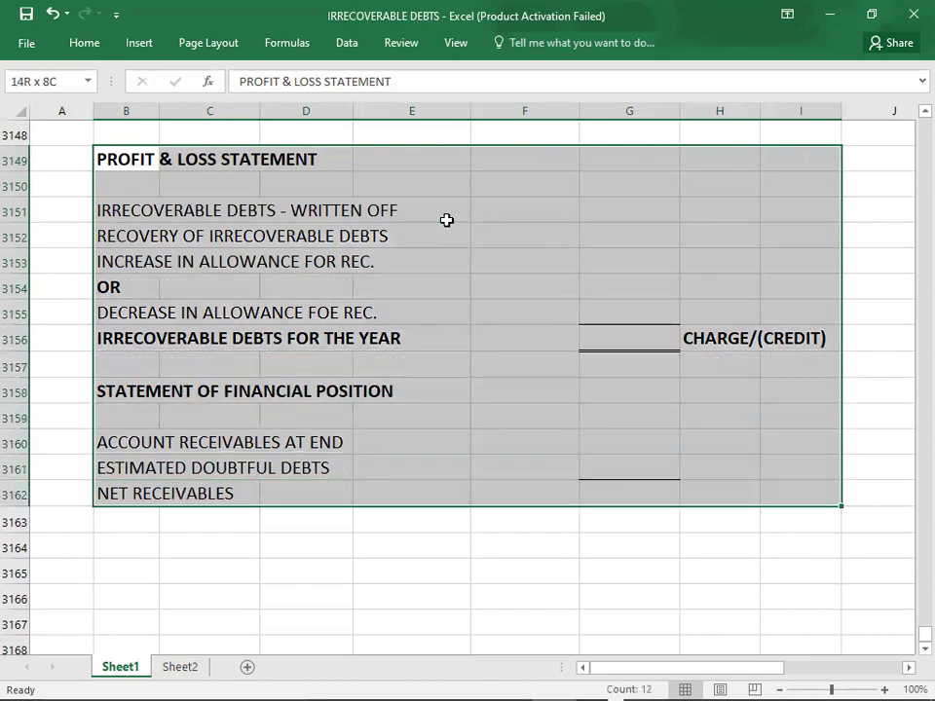
pyautogui.hotkey('shift', 'Down')
pyautogui.hotkey('ctrl', 'c')
# - Paste the copied blank template in column B, in the empty rows beneath the original template
pyautogui.press('Down')
pyautogui.press('Down')
pyautogui.press('Down')
pyautogui.press('Down')
pyautogui.press('Down')
pyautogui.press('Down')
pyautogui.press('Down')
pyautogui.press('Down')
pyautogui.press('Down')
pyautogui.press('Down')
pyautogui.press('Down')
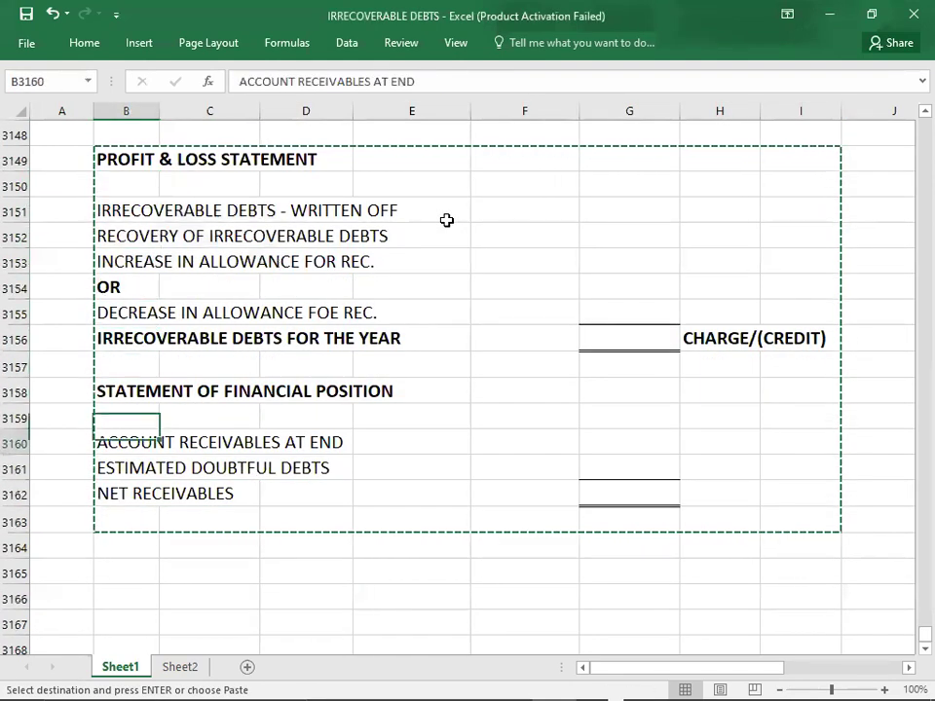
pyautogui.press('Down')
pyautogui.press('Down')
pyautogui.press('Down')
pyautogui.press('Down')
pyautogui.press('Down')
pyautogui.press('Down')
pyautogui.press('Down')
pyautogui.press('Down')
pyautogui.press('Down')
pyautogui.press('Down')
pyautogui.press('Down')
pyautogui.press('Down')
pyautogui.press('Down')
pyautogui.press('Down')
pyautogui.press('Down')
pyautogui.press('Down')
pyautogui.press('Up')
pyautogui.hotkey('ctrl', 'v')
# - Label the upper blank template with 2000 in A3149 and Q.8 in A3148
pyautogui.press('Up')
pyautogui.press('Up')
pyautogui.press('Up')
pyautogui.press('Up')
pyautogui.press('Up')
pyautogui.press('Up')
pyautogui.press('Up')
pyautogui.press('Up')
pyautogui.press('Up')
pyautogui.press('Up')
pyautogui.press('Up')
pyautogui.press('Up')
pyautogui.press('Up')
pyautogui.press('Up')
pyautogui.press('Up')
pyautogui.press('Up')
pyautogui.press('Up')
pyautogui.press('Up')
pyautogui.press('Up')
pyautogui.press('Up')
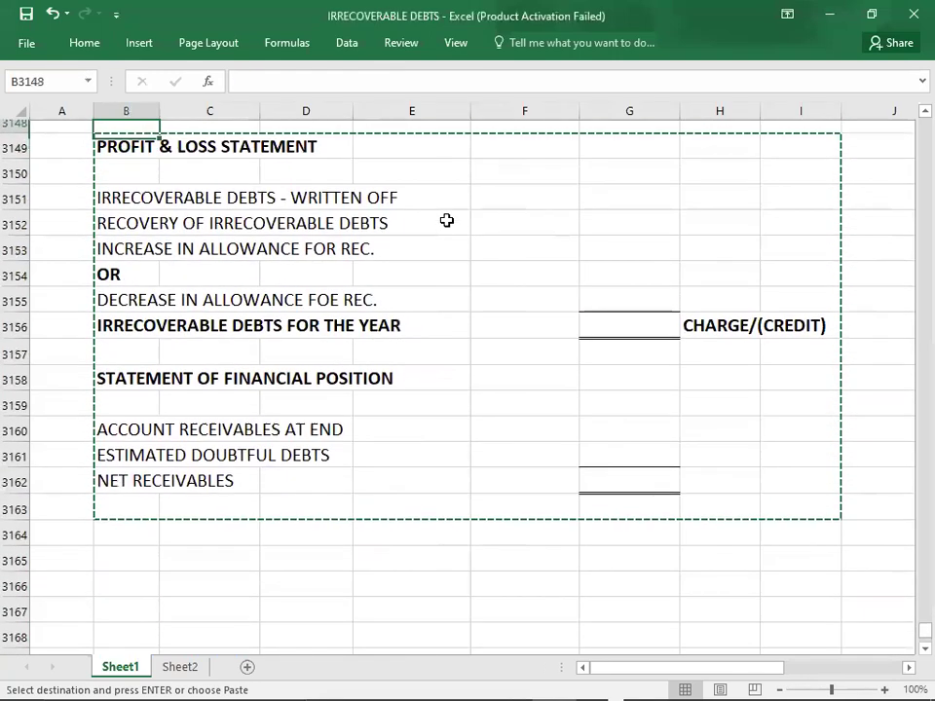
pyautogui.press('Up')
pyautogui.press('Left')
pyautogui.press('Down')
pyautogui.press('Down')
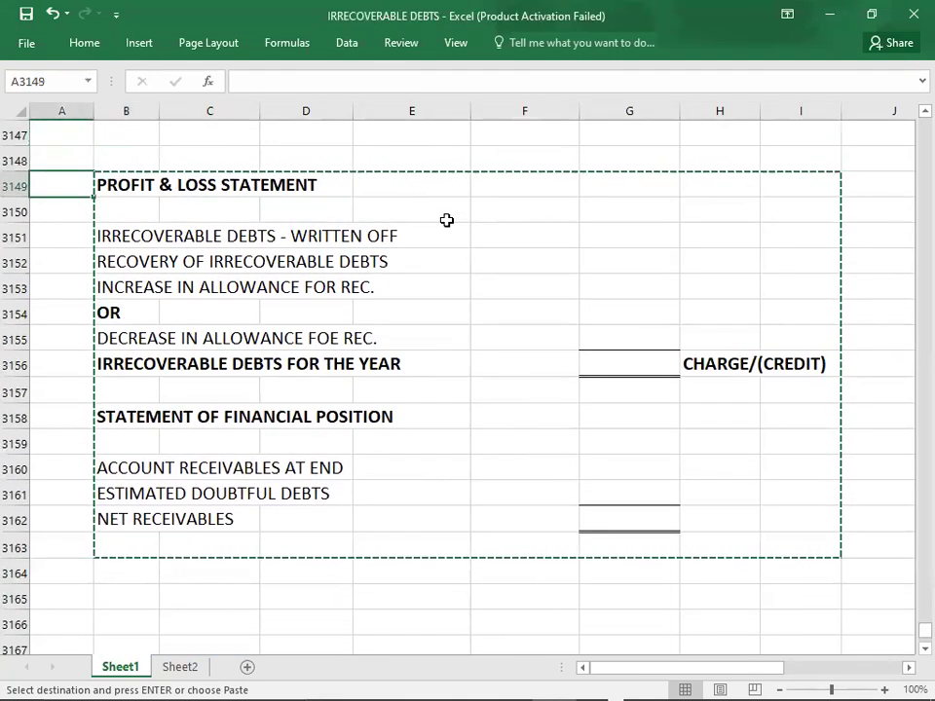
pyautogui.write('2000')
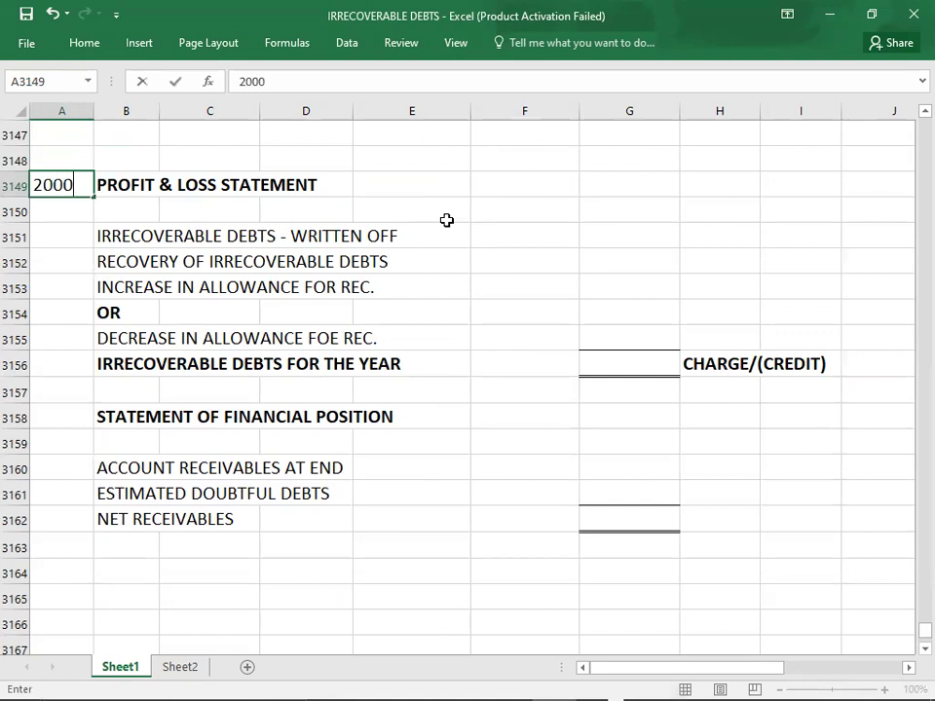
pyautogui.press('Return')
pyautogui.press('Up')
pyautogui.press('Up')
pyautogui.write('Q.8')
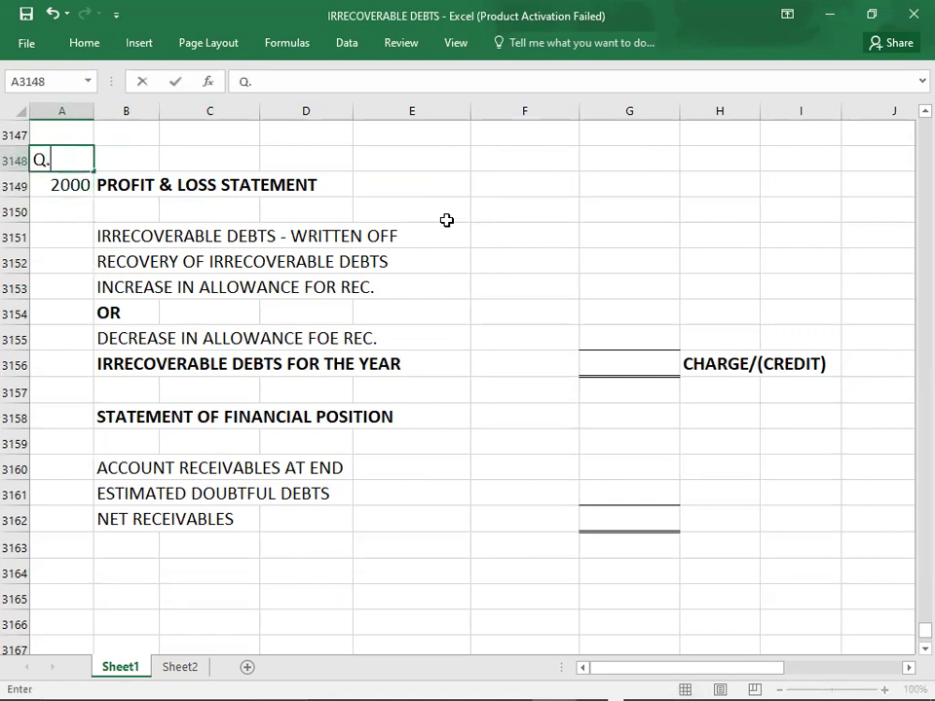
pyautogui.press('Return')
# - Check the 2000 bad debts written off in the PDF and enter 15000 for irrecoverable debts written off in G3151
pyautogui.press('Down')
pyautogui.press('Down')
pyautogui.press('Right')
pyautogui.press('Right')
pyautogui.press('Right')
pyautogui.press('Right')
pyautogui.press('Right')
pyautogui.press('Right')
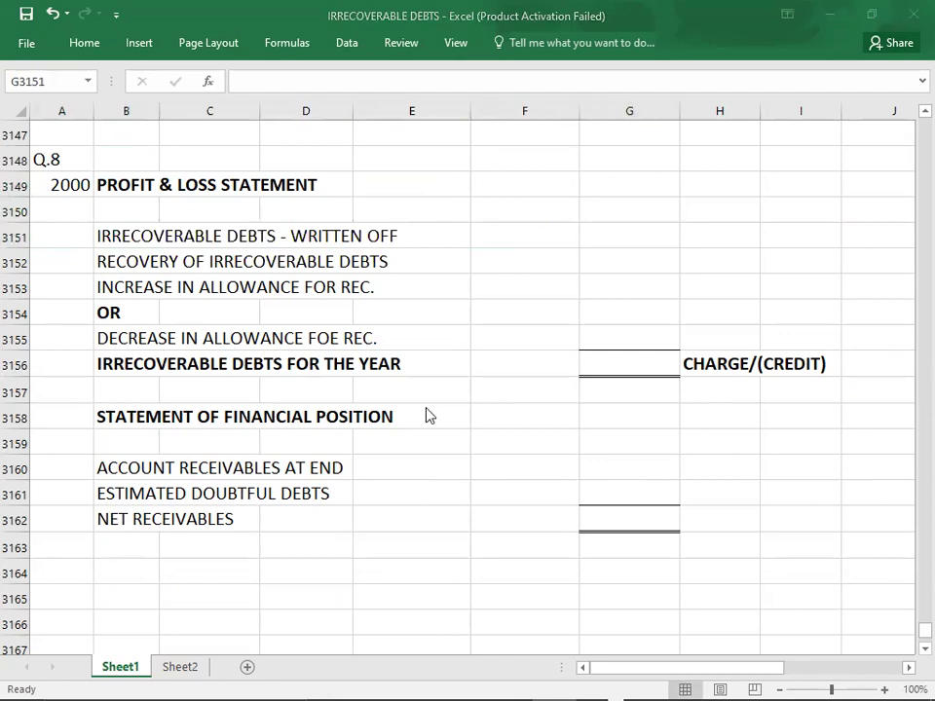
pyautogui.hotkey('alt', 'Tab')
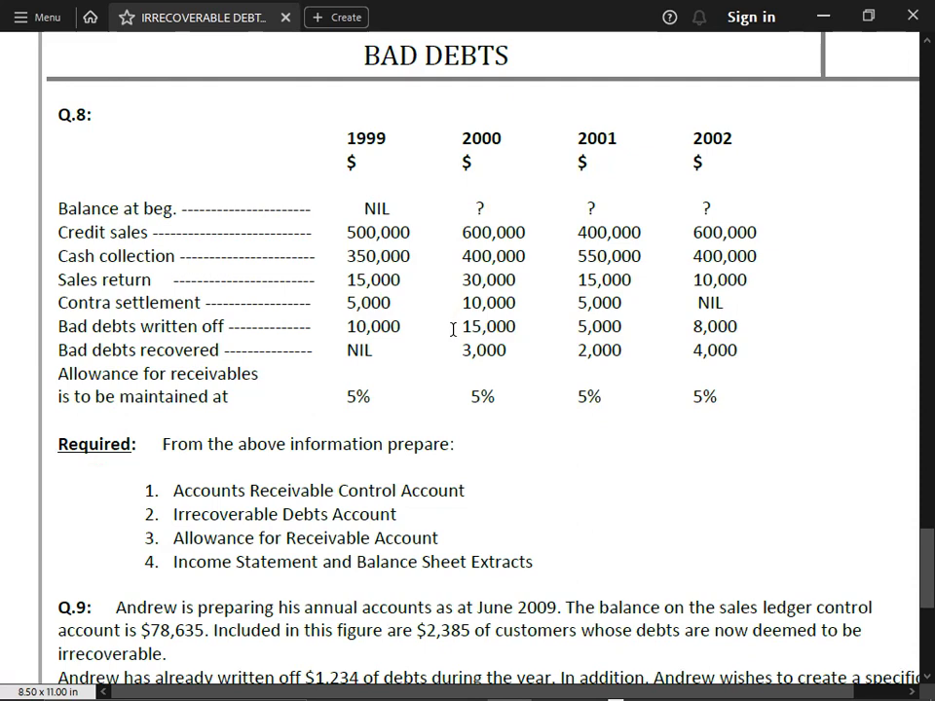
pyautogui.hotkey('alt', 'Tab')
pyautogui.write('15000')
pyautogui.press('Return')
# - Check the 2000 bad debts recovered in the PDF and enter -3000 for recovery of irrecoverable debts in G3152
pyautogui.hotkey('alt', 'Tab')
pyautogui.hotkey('alt', 'Tab')
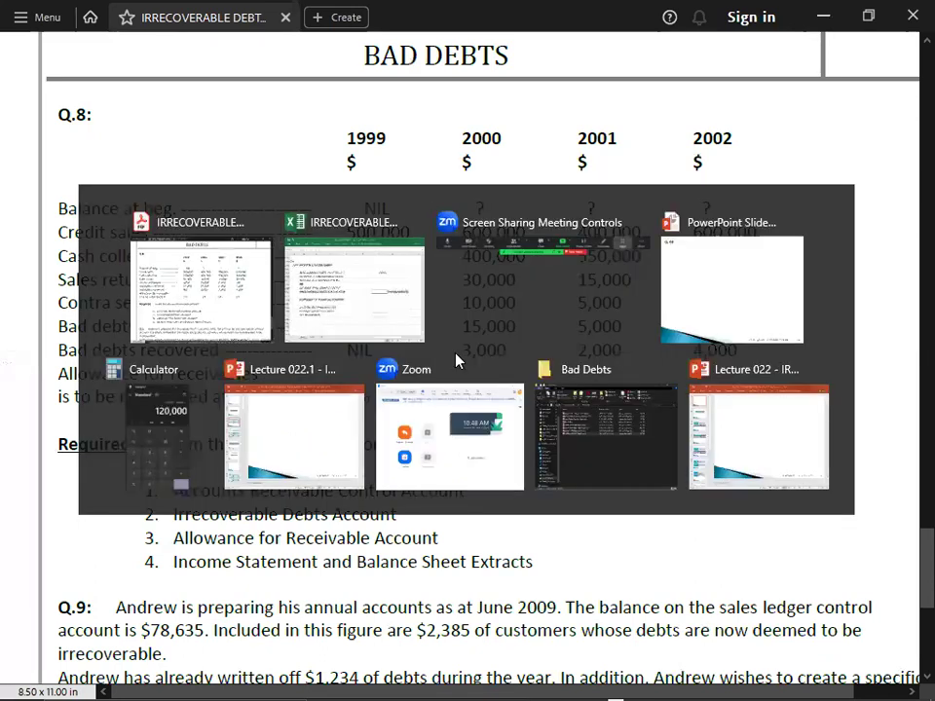
pyautogui.write('-3000')
pyautogui.press('Return')
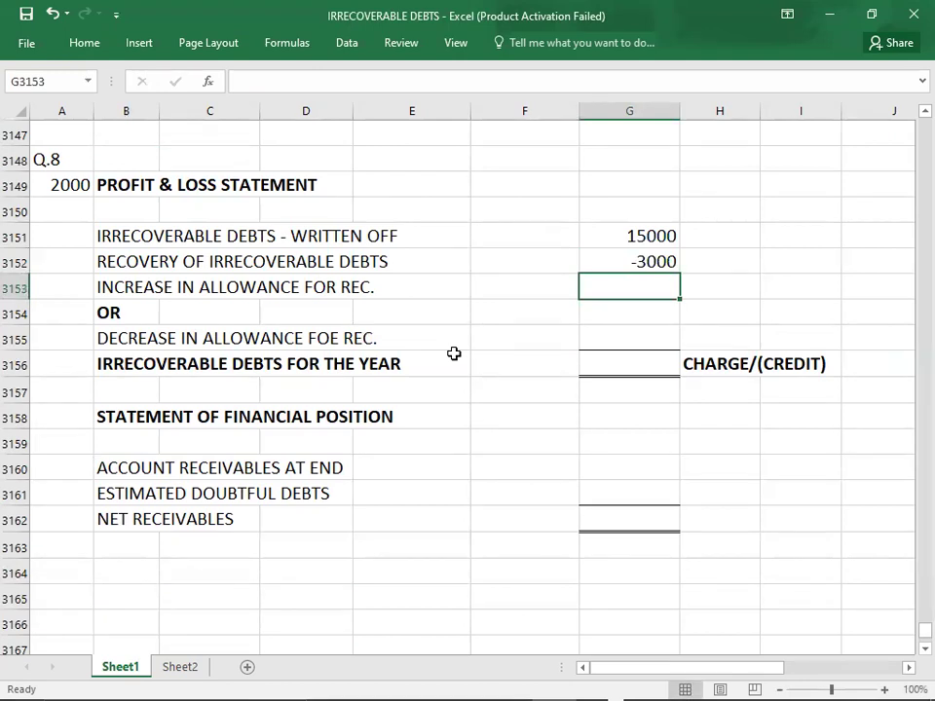
pyautogui.press('Down')
pyautogui.press('Down')
pyautogui.press('Down')
pyautogui.press('Down')
pyautogui.press('Down')
pyautogui.press('Down')
pyautogui.press('Down')
pyautogui.press('Down')
pyautogui.press('Down')
pyautogui.press('Down')
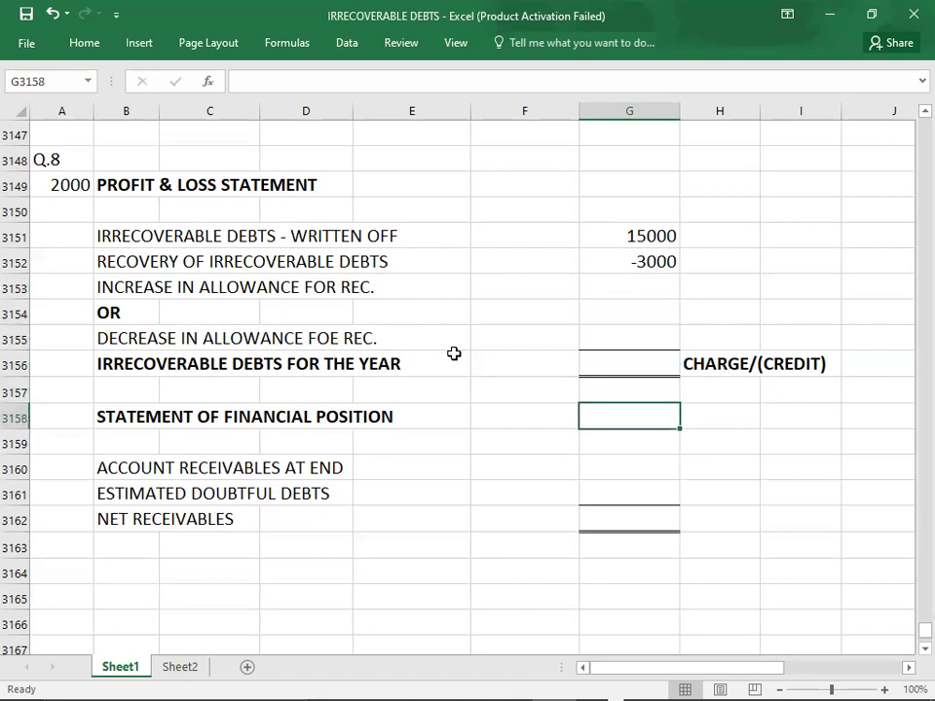
pyautogui.press('Down')
pyautogui.press('Down')
pyautogui.press('Down')
pyautogui.press('Down')
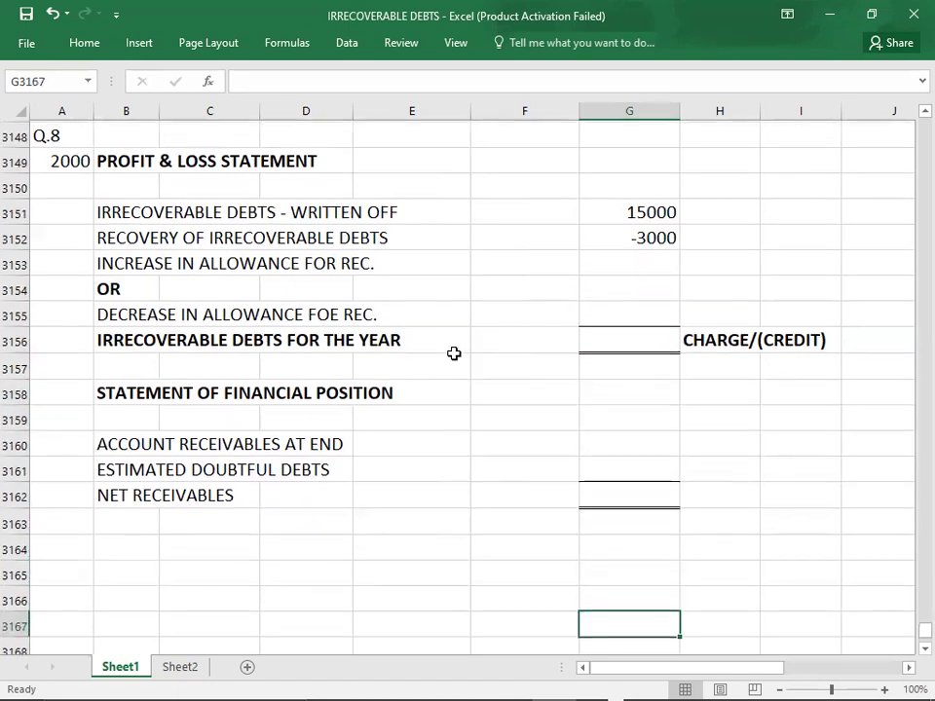
# - Copy the previous year's doubtful debts and allowance working in B3143:G3145
pyautogui.press('Up')
pyautogui.press('Up')
pyautogui.press('Up')
pyautogui.press('Up')
pyautogui.press('Up')
pyautogui.press('Up')
pyautogui.press('Up')
pyautogui.press('Up')
pyautogui.press('Up')
pyautogui.press('Up')
pyautogui.press('Up')
pyautogui.press('Up')
pyautogui.press('Up')
pyautogui.press('Up')
pyautogui.press('Up')
pyautogui.press('Up')
pyautogui.press('Up')
pyautogui.press('Up')
pyautogui.press('Up')
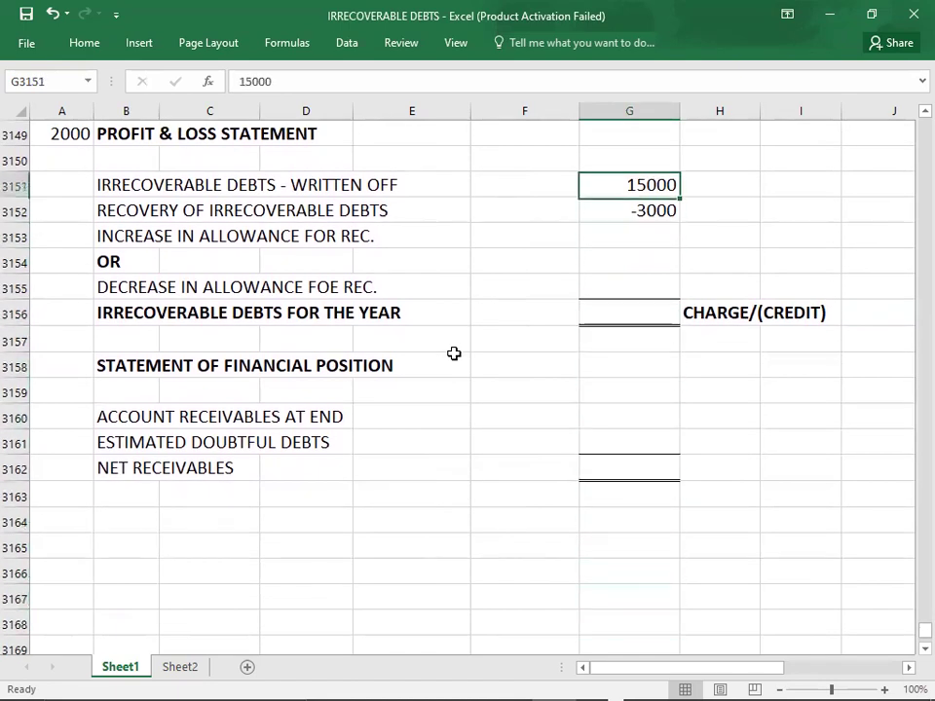
pyautogui.press('Left')
pyautogui.press('Left')
pyautogui.press('Left')
pyautogui.press('Left')
pyautogui.press('Left')
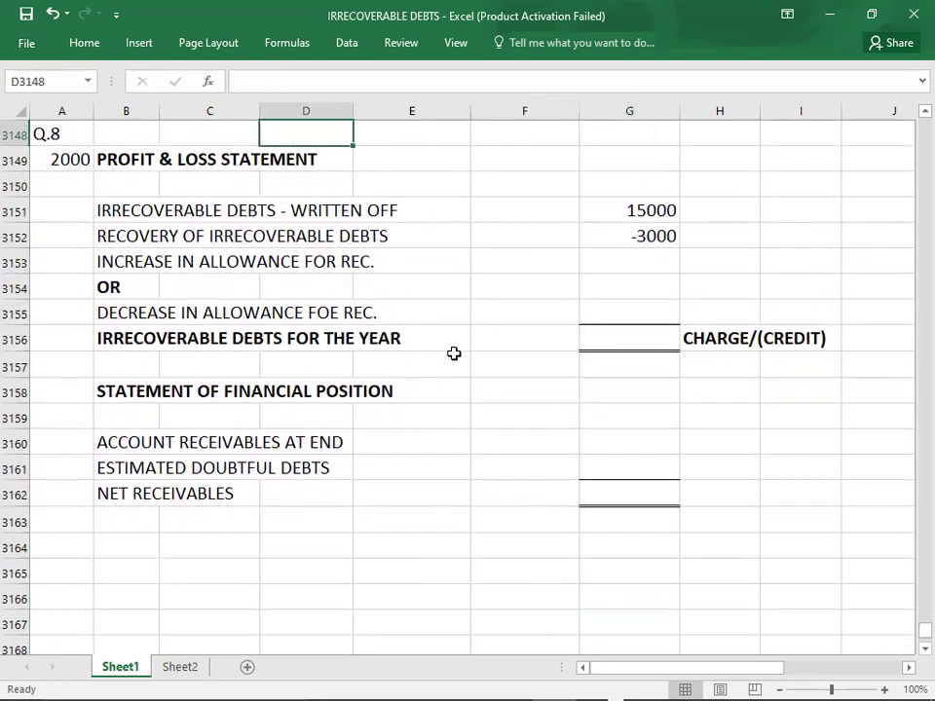
pyautogui.press('Up')
pyautogui.press('Up')
pyautogui.press('Up')
pyautogui.press('Up')
pyautogui.press('Up')
pyautogui.press('Up')
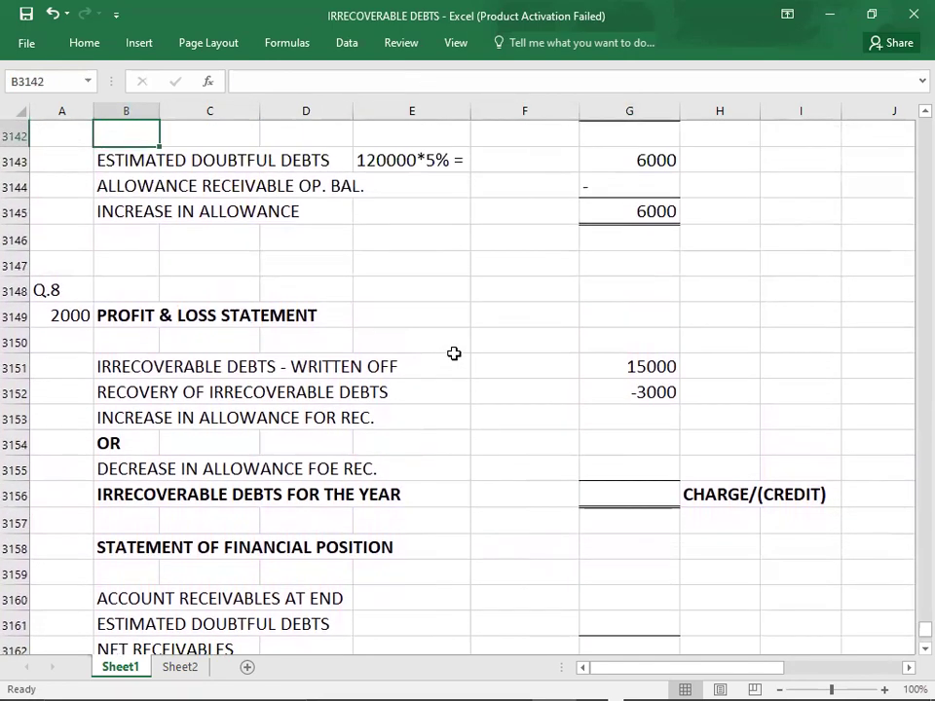
pyautogui.press('Down')
pyautogui.hotkey('shift', 'Right')
pyautogui.hotkey('shift', 'Right')
pyautogui.hotkey('shift', 'Right')
pyautogui.hotkey('shift', 'Right')
pyautogui.hotkey('shift', 'Down')
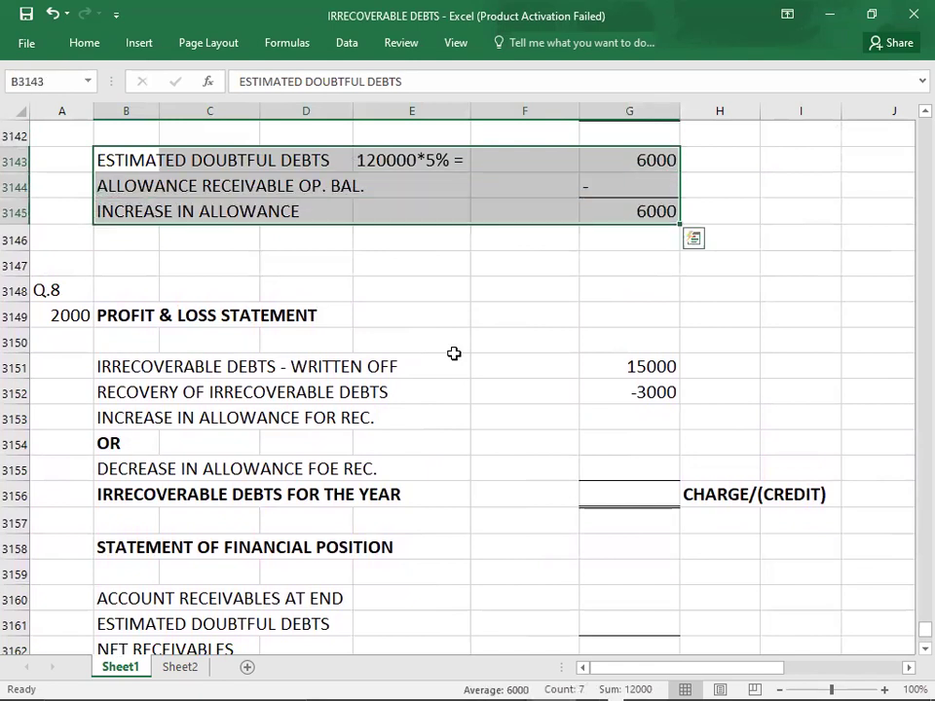
pyautogui.hotkey('ctrl', 'c')
# - Paste the copied allowance working at B3164, beneath the 2000 statement of financial position extract
pyautogui.press('Down')
pyautogui.press('Down')
pyautogui.press('Down')
pyautogui.press('Down')
pyautogui.press('Down')
pyautogui.press('Down')
pyautogui.press('Down')
pyautogui.press('Down')
pyautogui.press('Down')
pyautogui.press('Down')
pyautogui.press('Down')
pyautogui.press('Down')
pyautogui.press('Down')
pyautogui.press('Down')
pyautogui.press('Down')
pyautogui.press('Down')
pyautogui.press('Down')
pyautogui.press('Down')
pyautogui.press('Down')
pyautogui.press('Down')
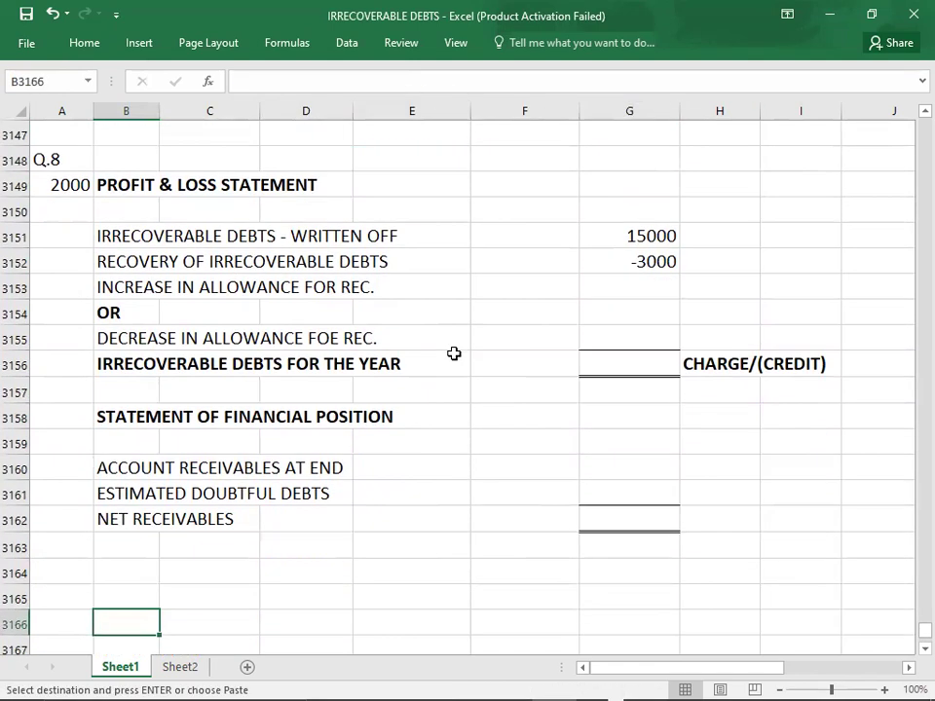
pyautogui.press('Down')
pyautogui.press('Up')
pyautogui.press('Up')
pyautogui.press('Up')
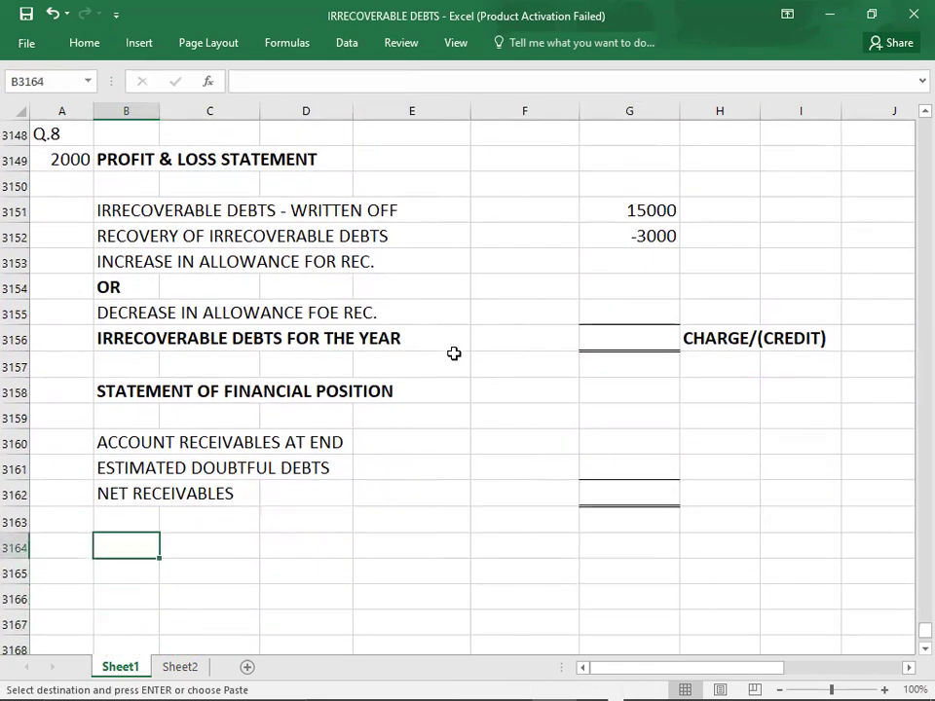
pyautogui.hotkey('ctrl', 'v')
# - Clear the carried-over calculation and amounts from E3164:G3166, keeping the row labels
pyautogui.press('Right')
pyautogui.press('Right')
pyautogui.press('Right')
pyautogui.hotkey('shift', 'Right')
pyautogui.hotkey('shift', 'Right')
pyautogui.hotkey('shift', 'Down')
pyautogui.hotkey('shift', 'Down')
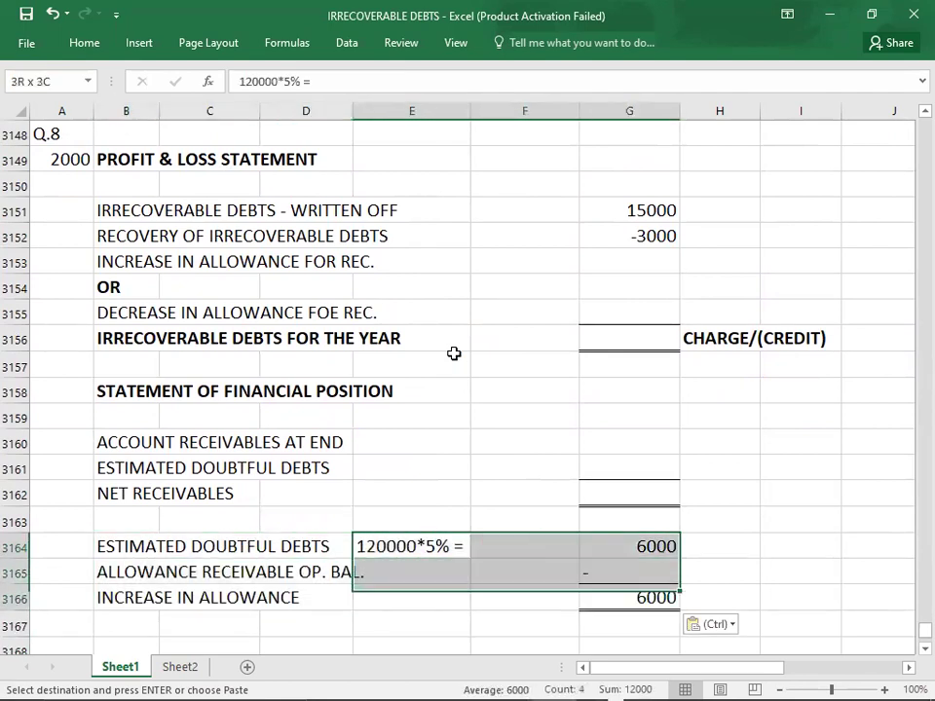
pyautogui.press('Delete')
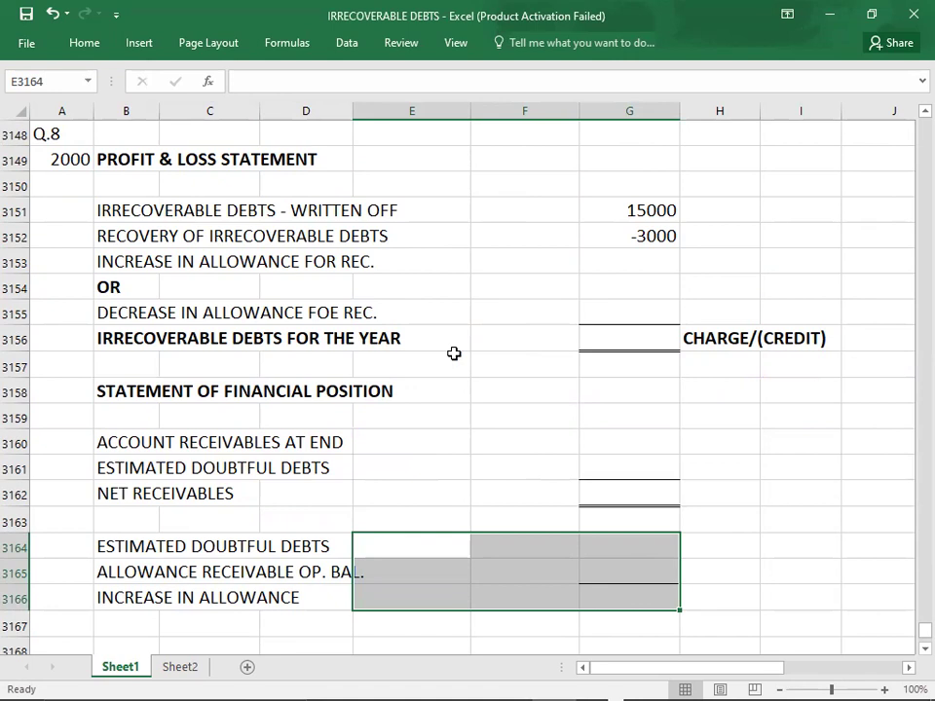
# - Switch to Calculator and add the 2000 credit sales of 600,000 from the PDF question to the 120,000 opening receivables
pyautogui.hotkey('alt', 'Tab')
pyautogui.hotkey('alt', 'Tab')
pyautogui.hotkey('alt', 'Tab')
pyautogui.hotkey('alt', 'Tab')
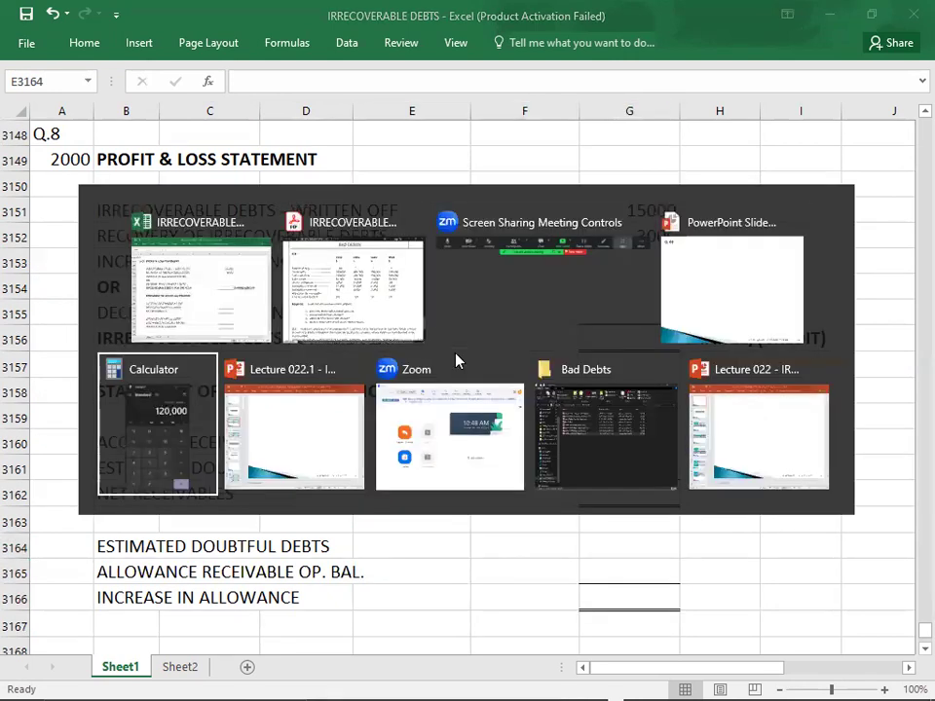
pyautogui.press('alt')
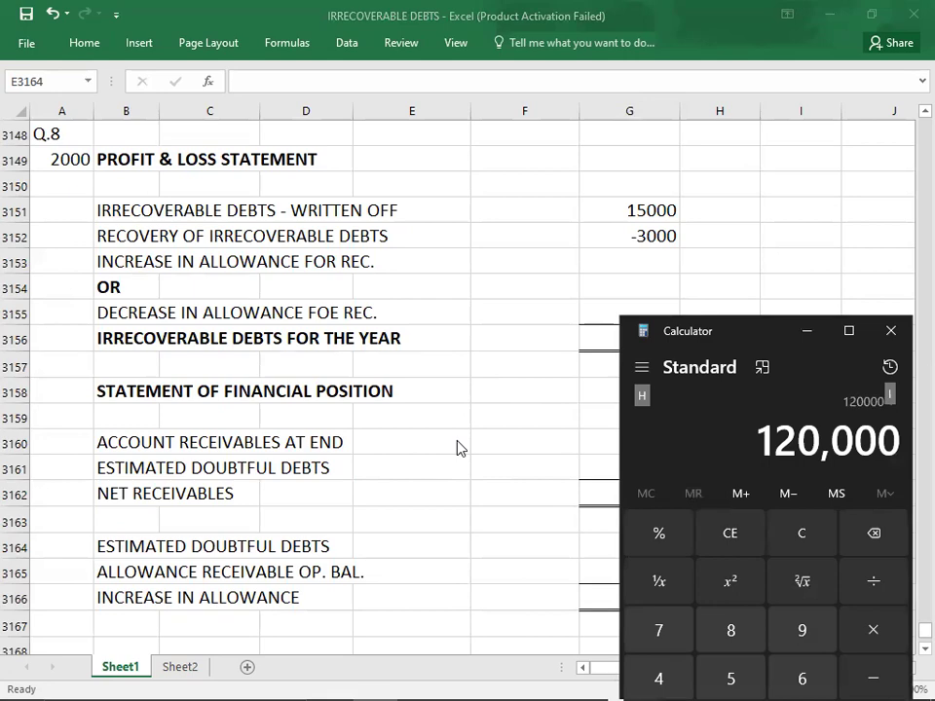
pyautogui.hotkey('alt', 'Tab')
pyautogui.hotkey('alt', 'Tab')
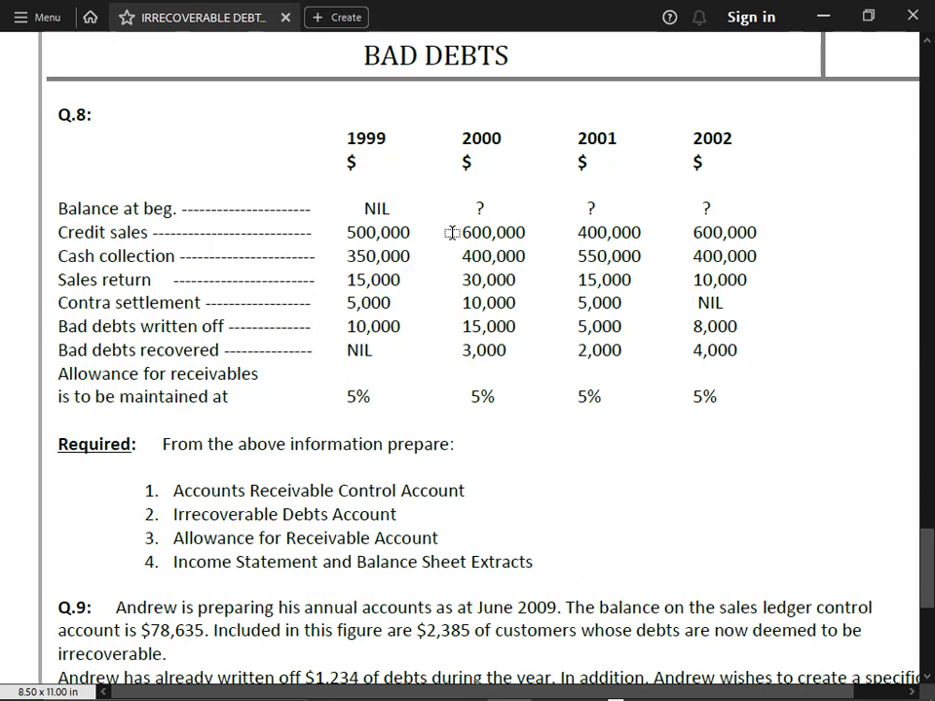
pyautogui.hotkey('alt', 'Tab')
pyautogui.write('600,00')
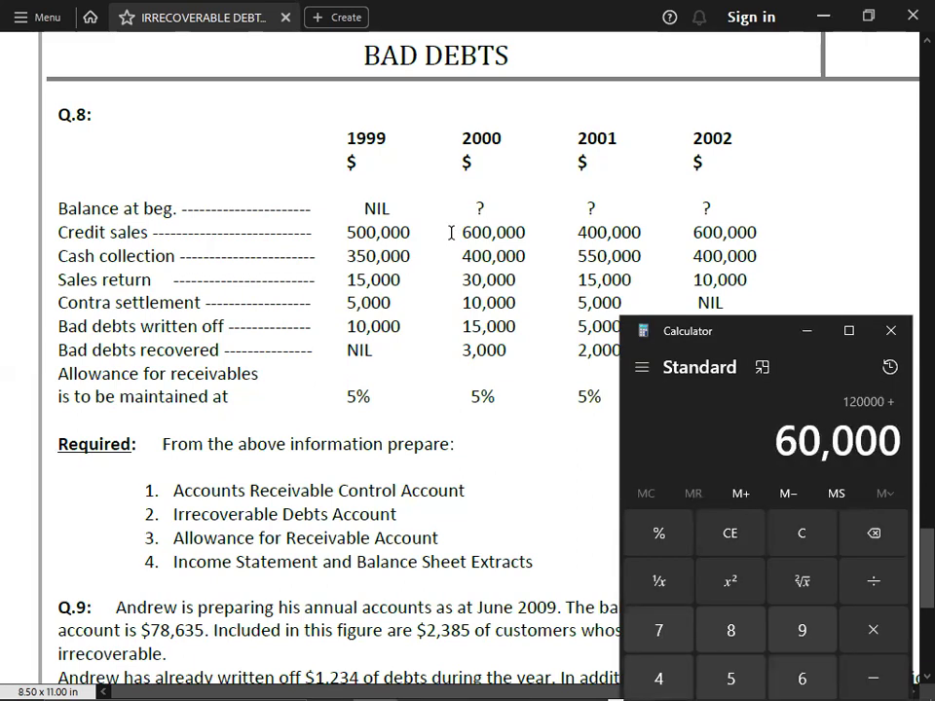
pyautogui.write('0')
pyautogui.hotkey('alt', 'Tab')
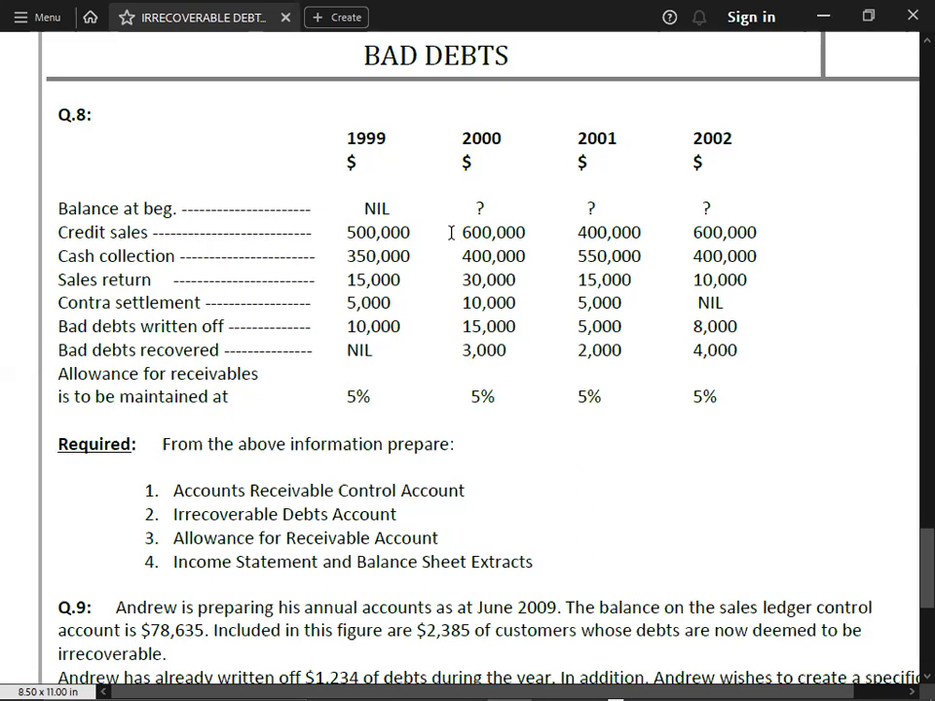
# - Subtract the 2000 cash collection of 400,000 from the running receivables total in Calculator
pyautogui.hotkey('alt', 'Tab')
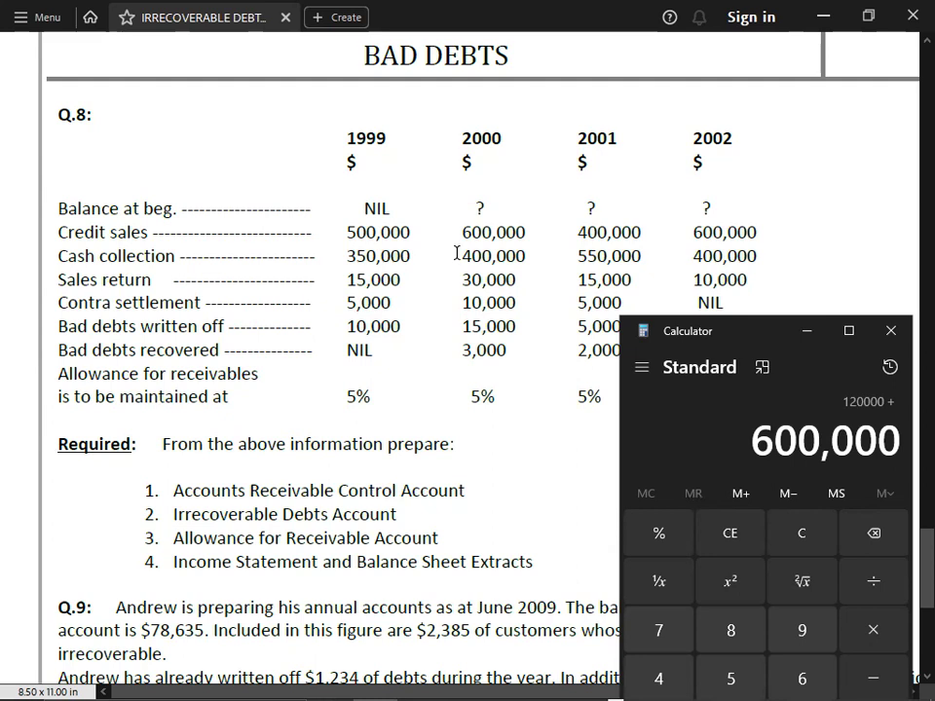
pyautogui.press('-')
pyautogui.write('400')
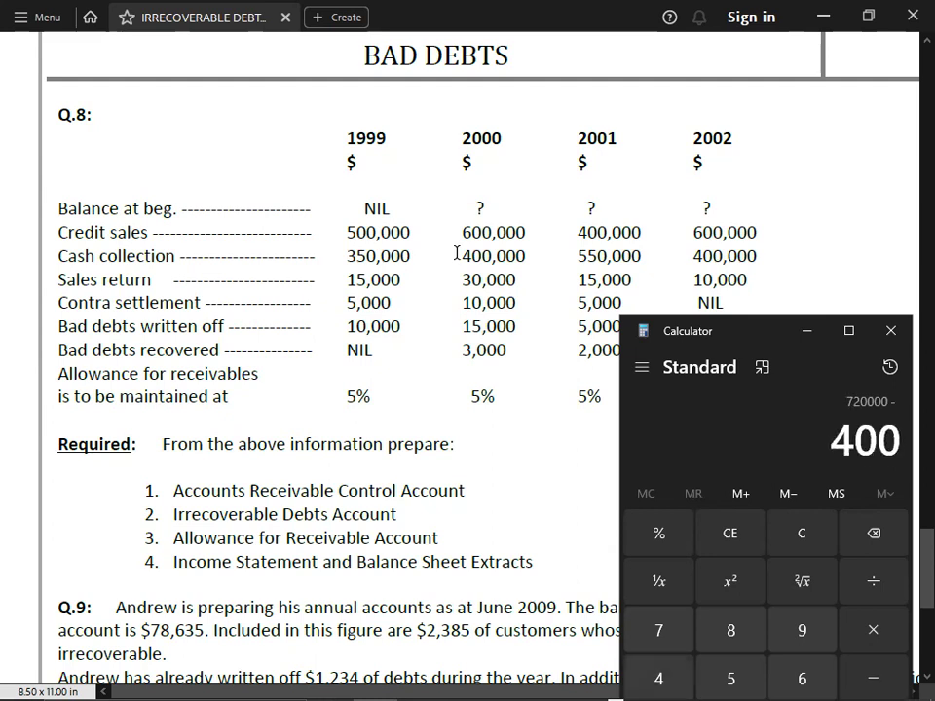
pyautogui.write(',000')
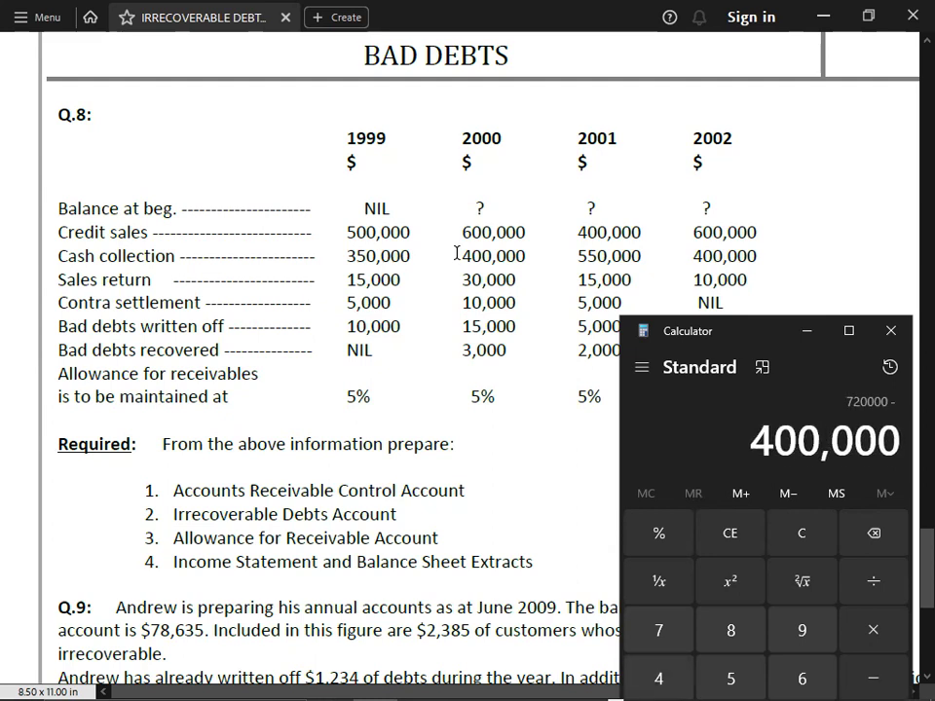
pyautogui.press('Return')
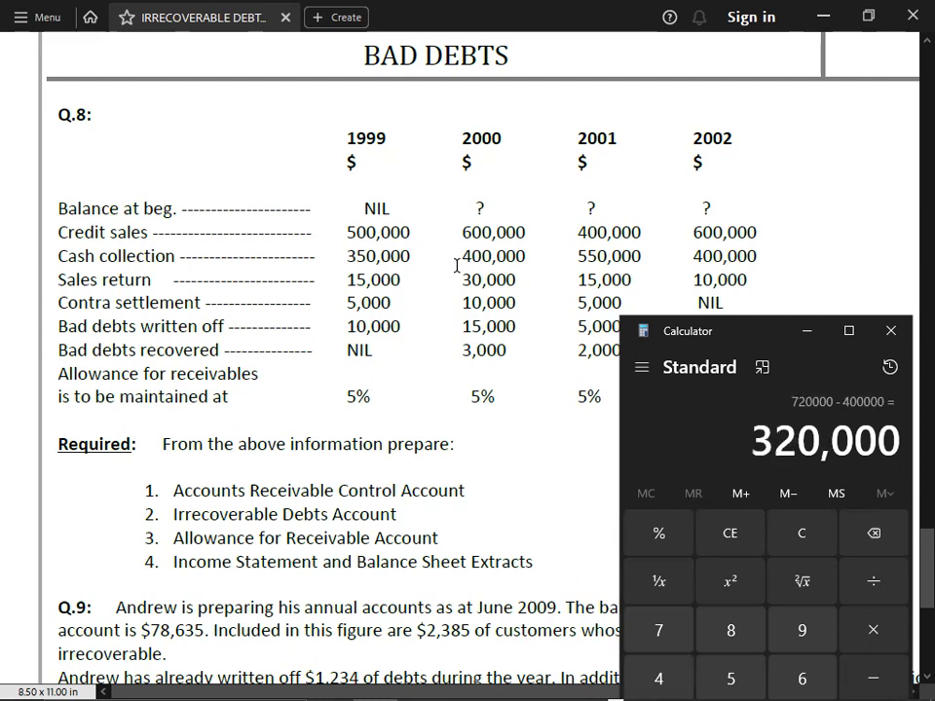
pyautogui.press('-')
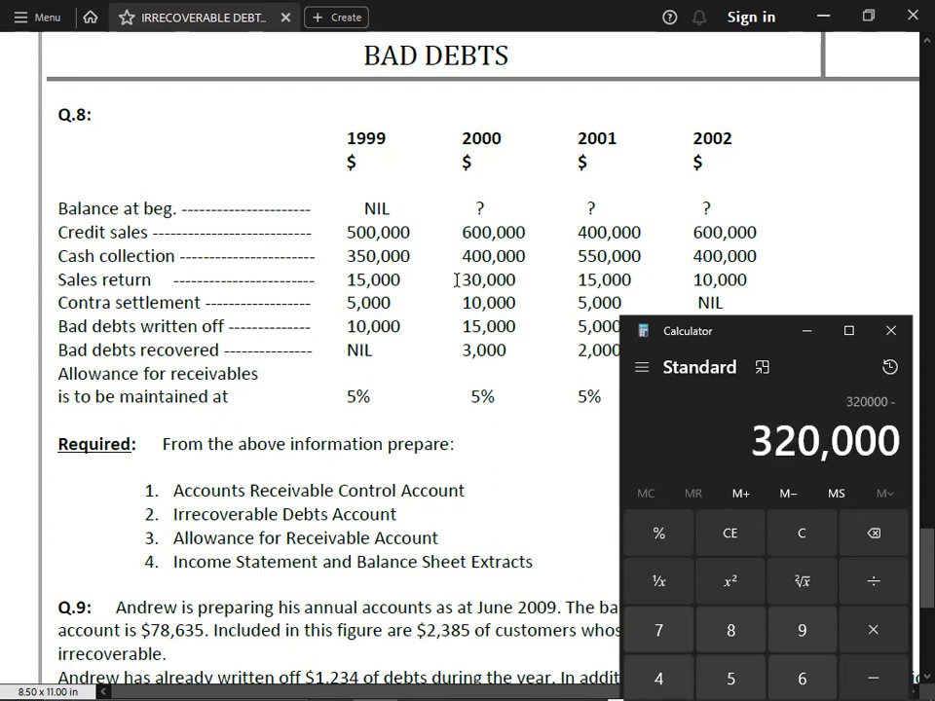
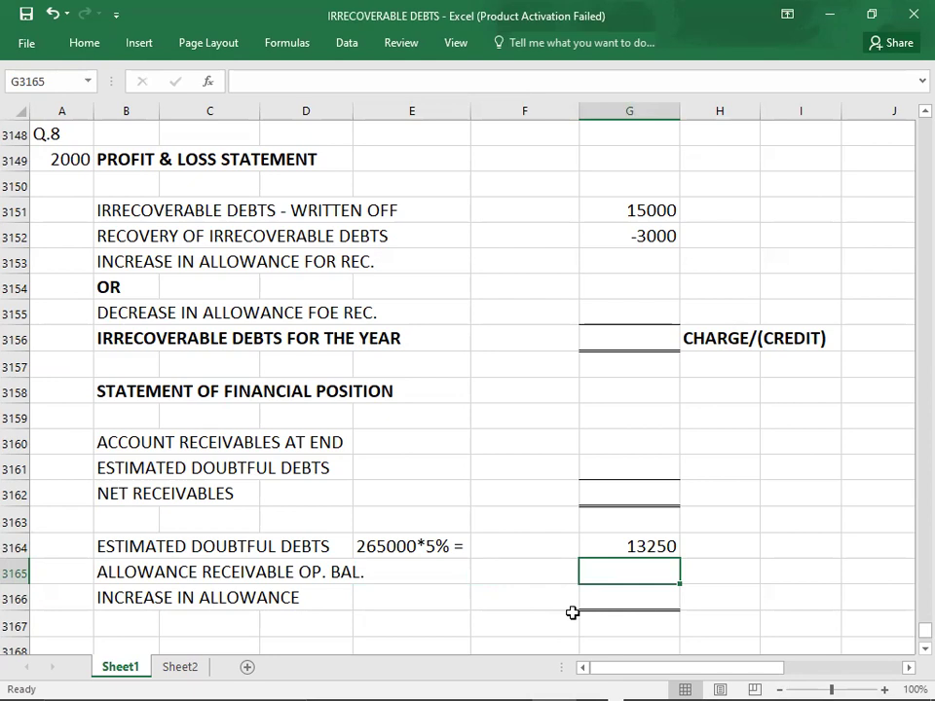
# - Enter -6000 as the allowance opening balance in G3165 and 7250 as the increase in allowance in G3166
pyautogui.write('-6000')
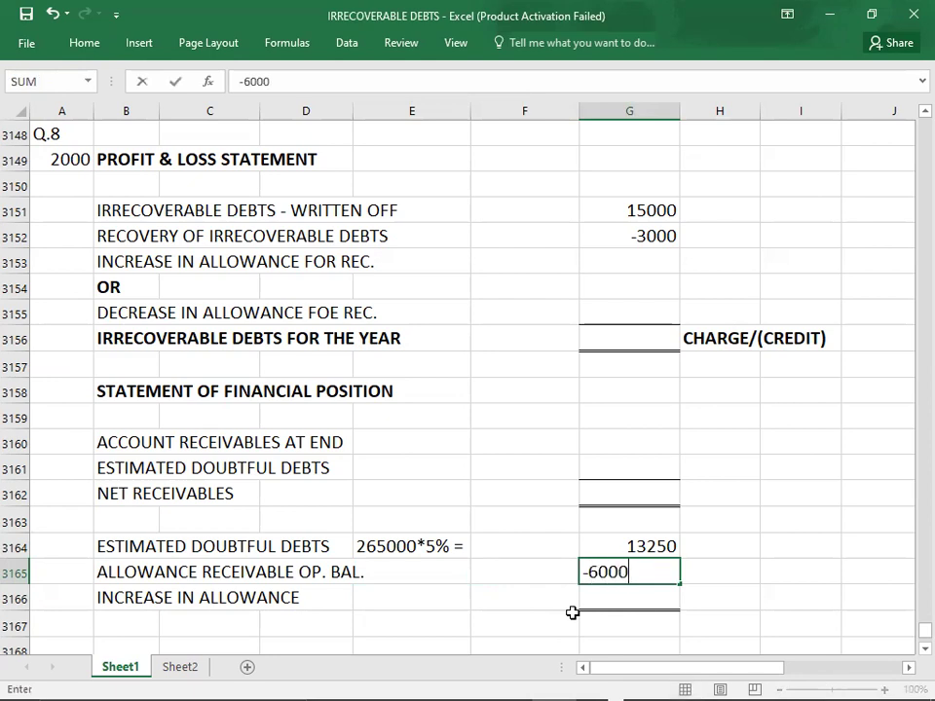
pyautogui.press('Return')
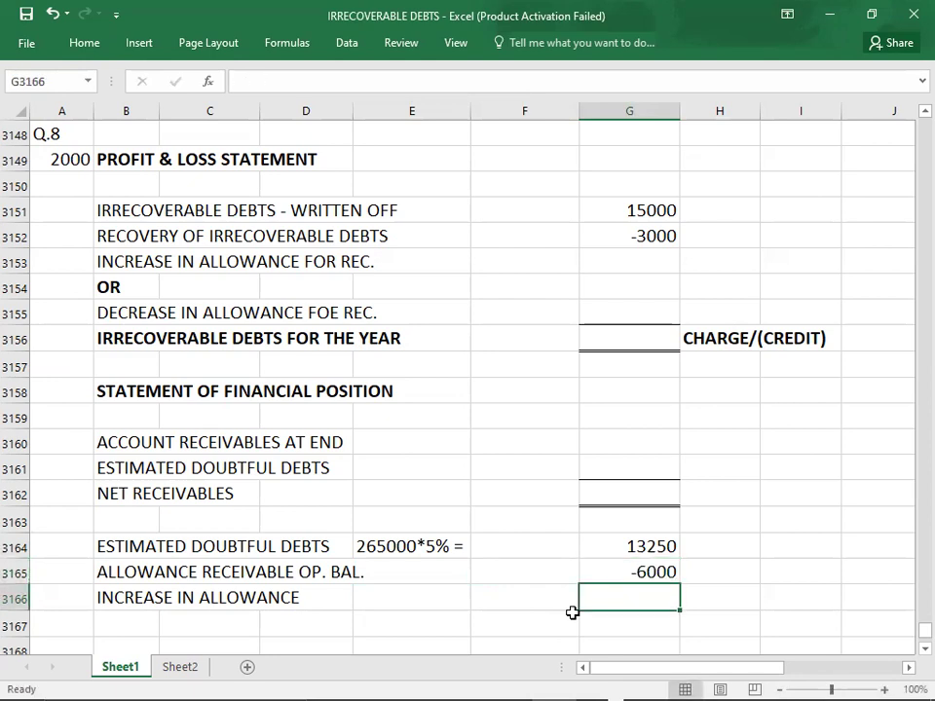
pyautogui.write('7')
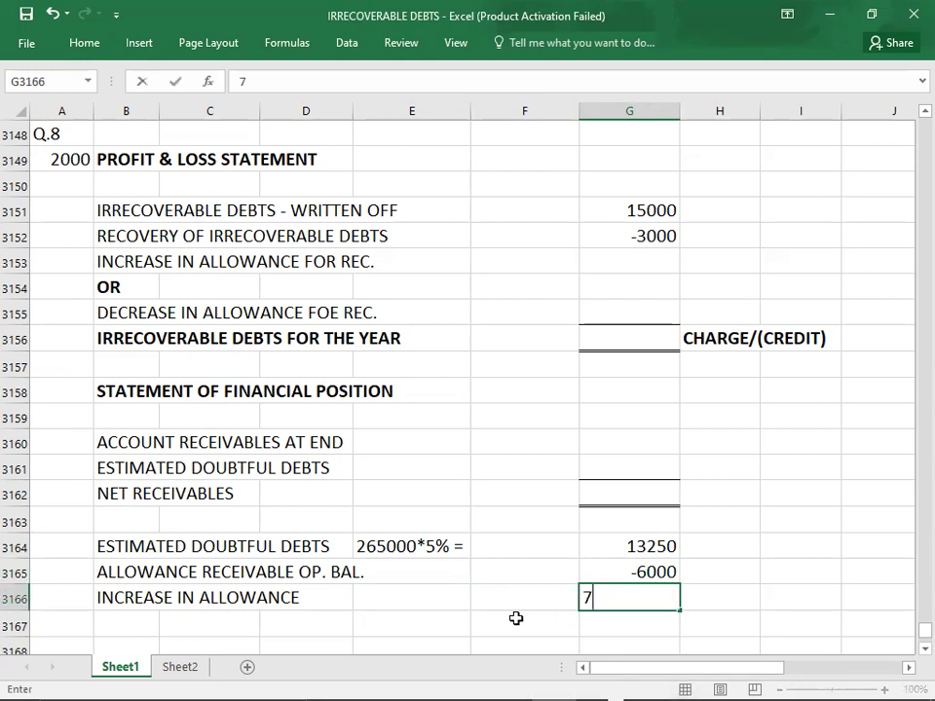
pyautogui.write('250')
pyautogui.hotkey('ctrl', 'Return')
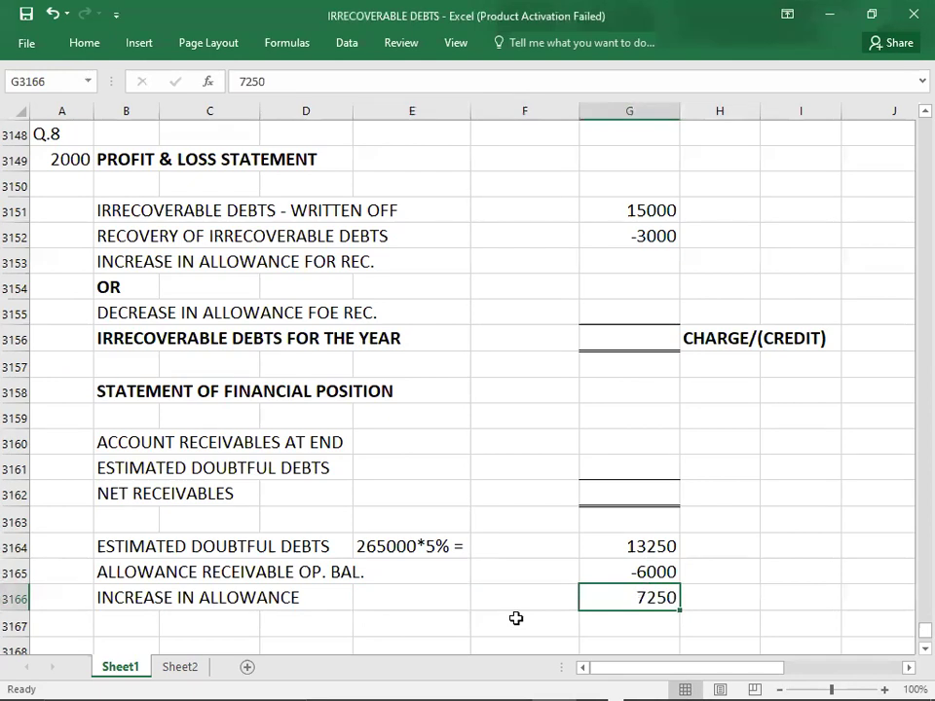
# - Enter 7250 for the increase in allowance in G3153 and a dash for the decrease in G3155
pyautogui.click(630, 267)
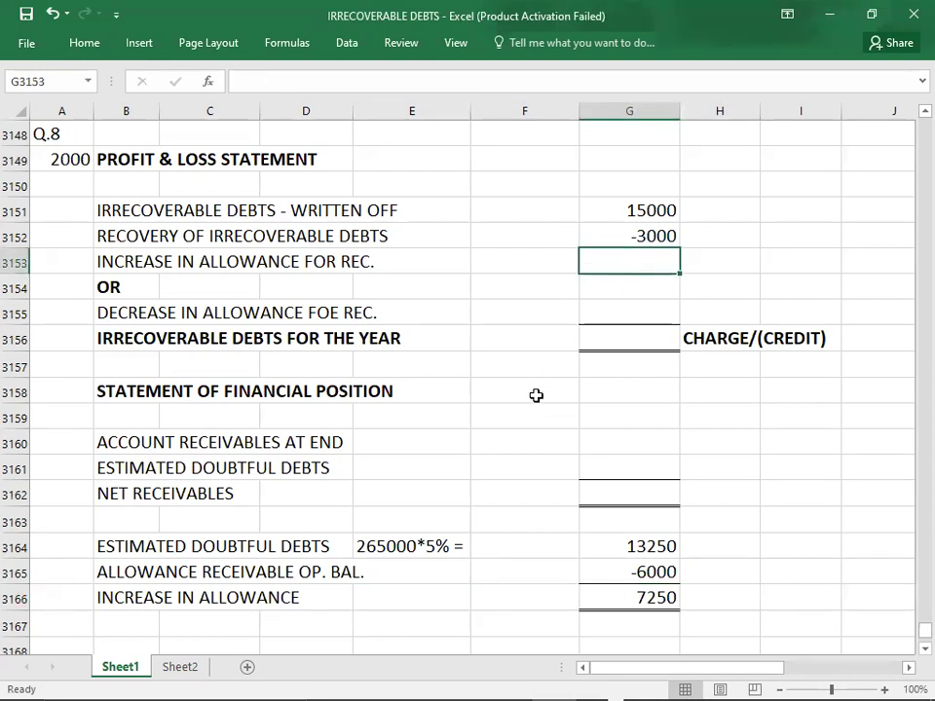
pyautogui.write('7250')
pyautogui.press('Return')
pyautogui.press('Down')
pyautogui.write('-')
pyautogui.press('Return')
# - Check the sum of the profit and loss amounts and enter 19250 as irrecoverable debts for the year in G3156
pyautogui.press('Up')
pyautogui.press('Up')
pyautogui.press('Up')
pyautogui.hotkey('shift', 'Up')
pyautogui.hotkey('shift', 'Up')
pyautogui.press('Down')
pyautogui.press('Down')
pyautogui.press('Down')
pyautogui.press('Down')
pyautogui.press('Down')
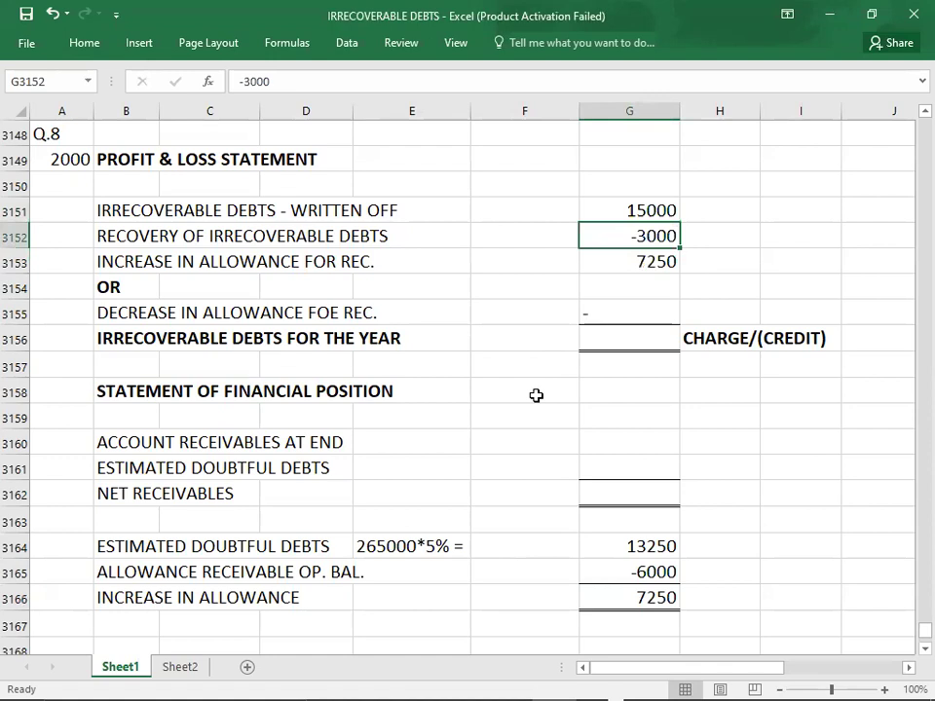
pyautogui.write('19250')
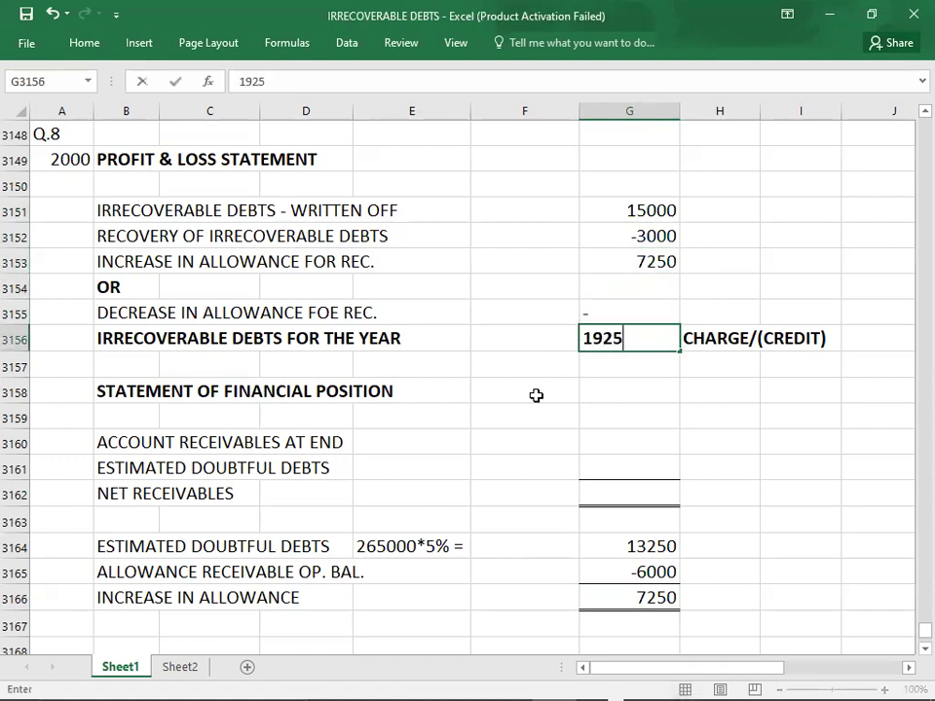
pyautogui.press('Return')
# - Enter 265000 for account receivables at end in G3160 and -13250 for estimated doubtful debts in G3161
pyautogui.press('Down')
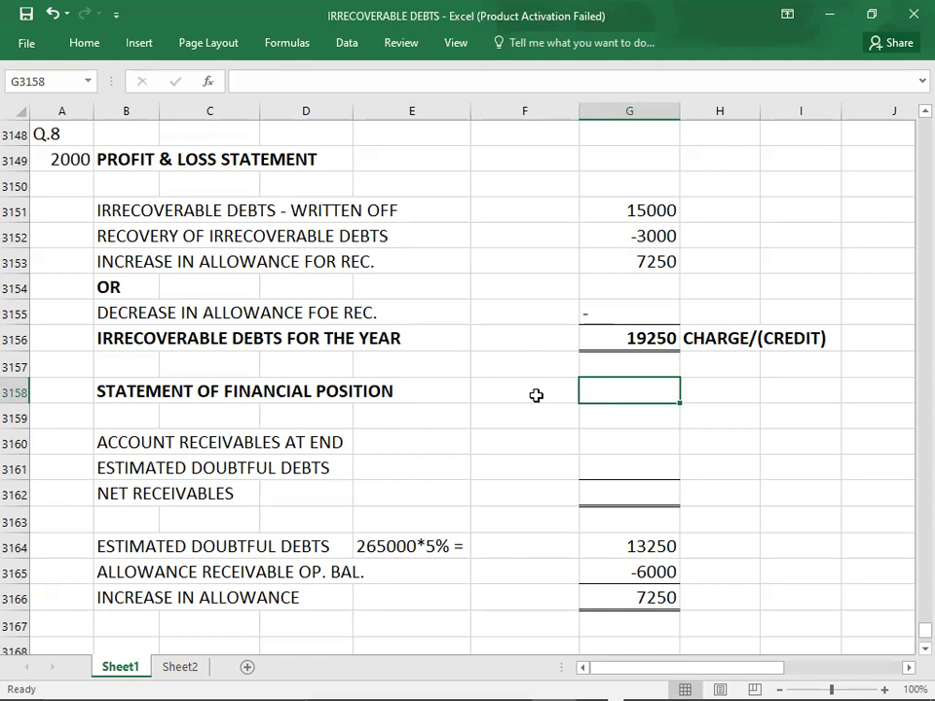
pyautogui.press('Down')
pyautogui.press('Down')
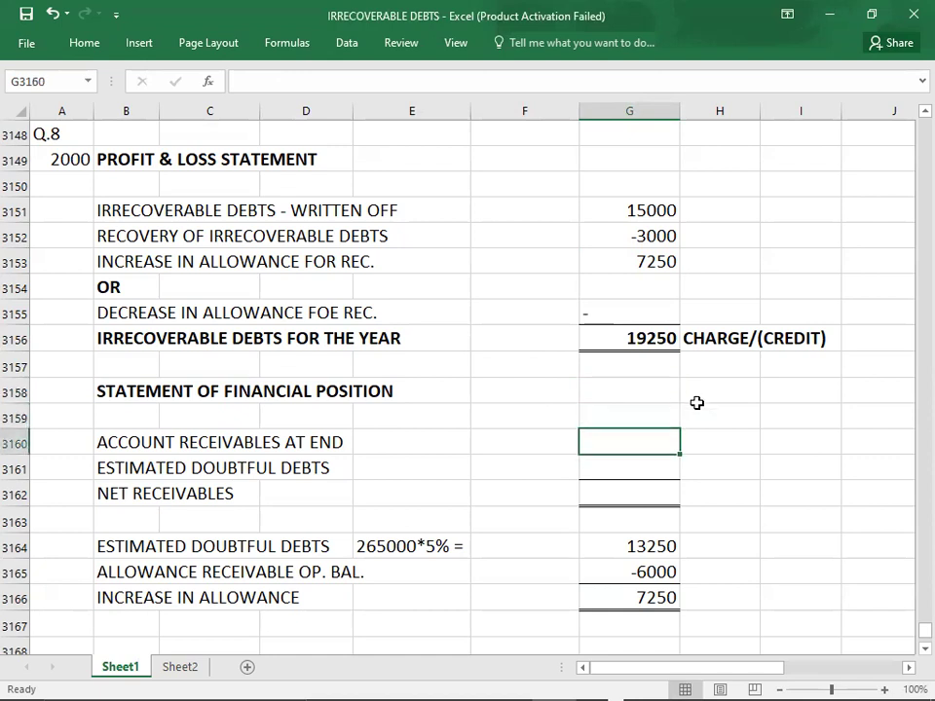
pyautogui.write('265000')
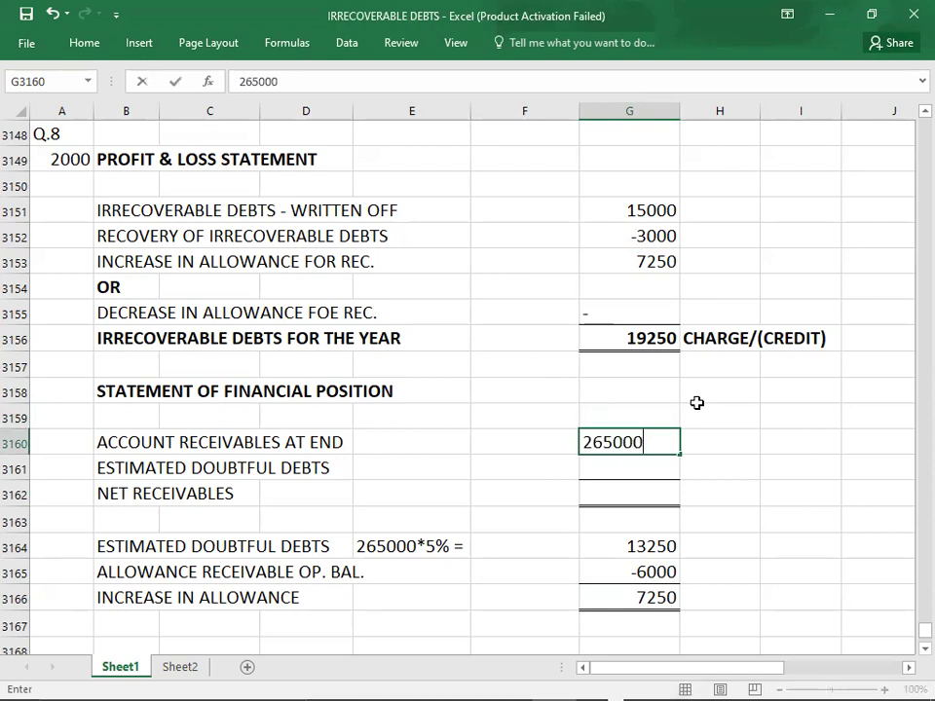
pyautogui.press('Return')
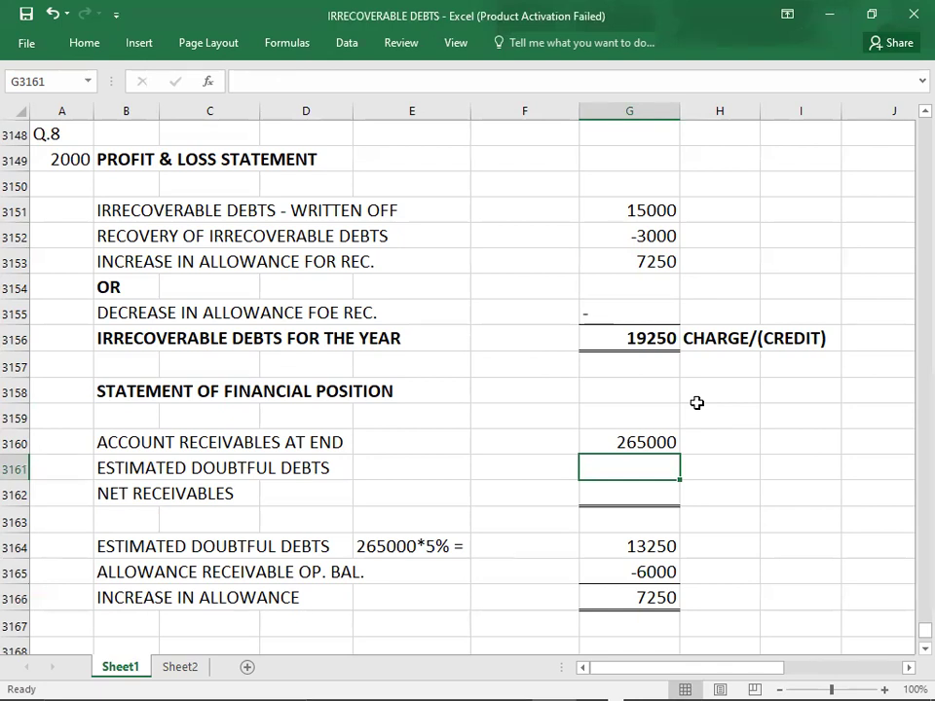
pyautogui.write('-13250')
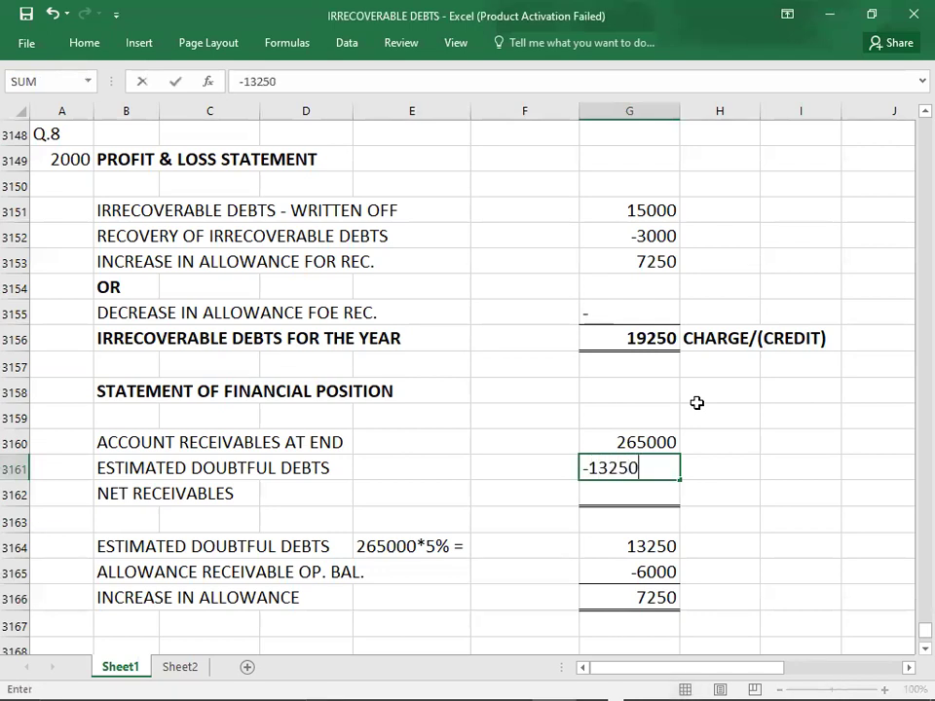
pyautogui.press('Return')
# - Check the sum of G3160:G3161 and enter 251750 as net receivables in G3162
pyautogui.press('Up')
pyautogui.press('Up')
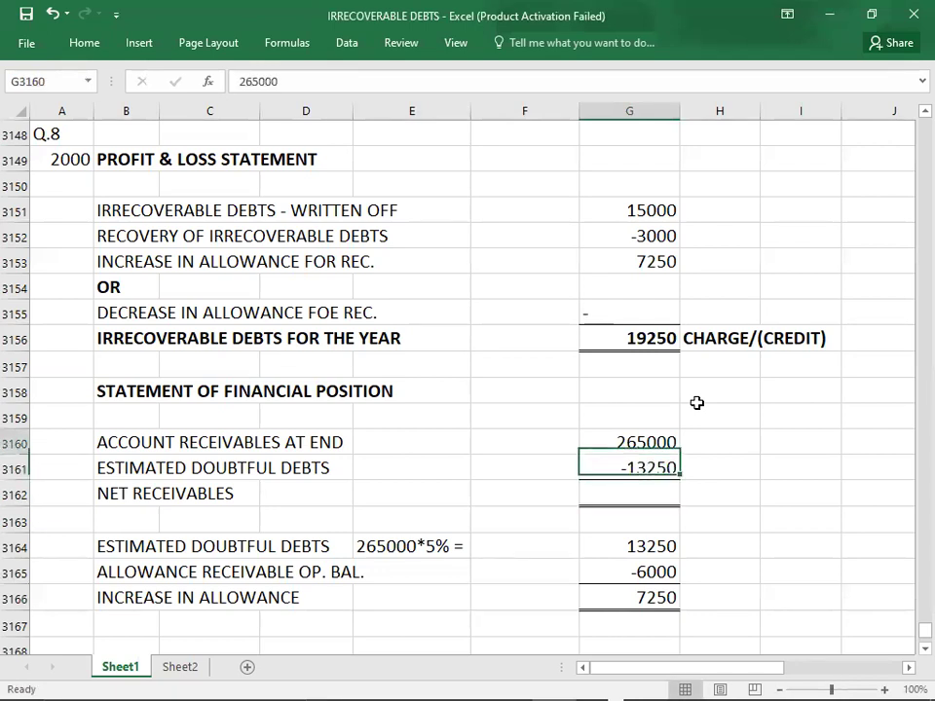
pyautogui.hotkey('shift', 'Down')
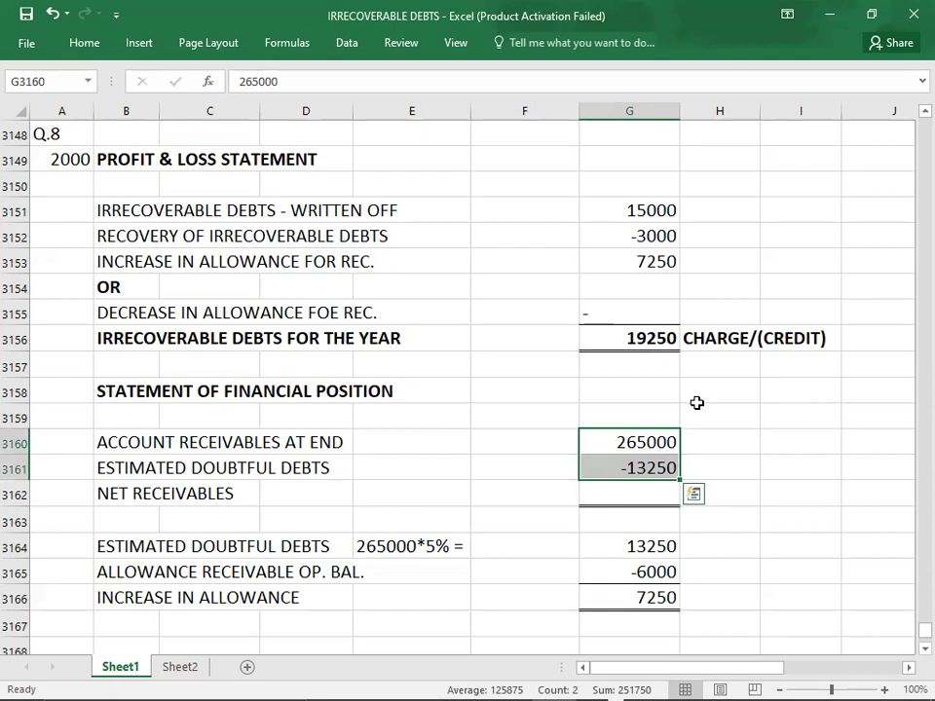
pyautogui.press('Down')
pyautogui.press('Down')
pyautogui.write('2')
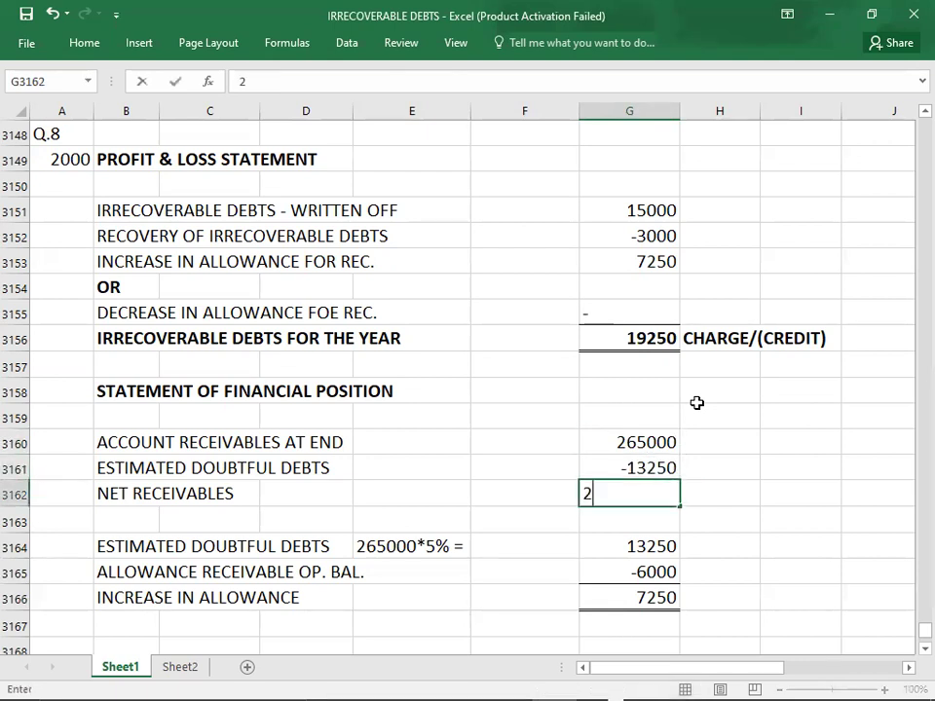
pyautogui.write('51750')
pyautogui.press('Return')
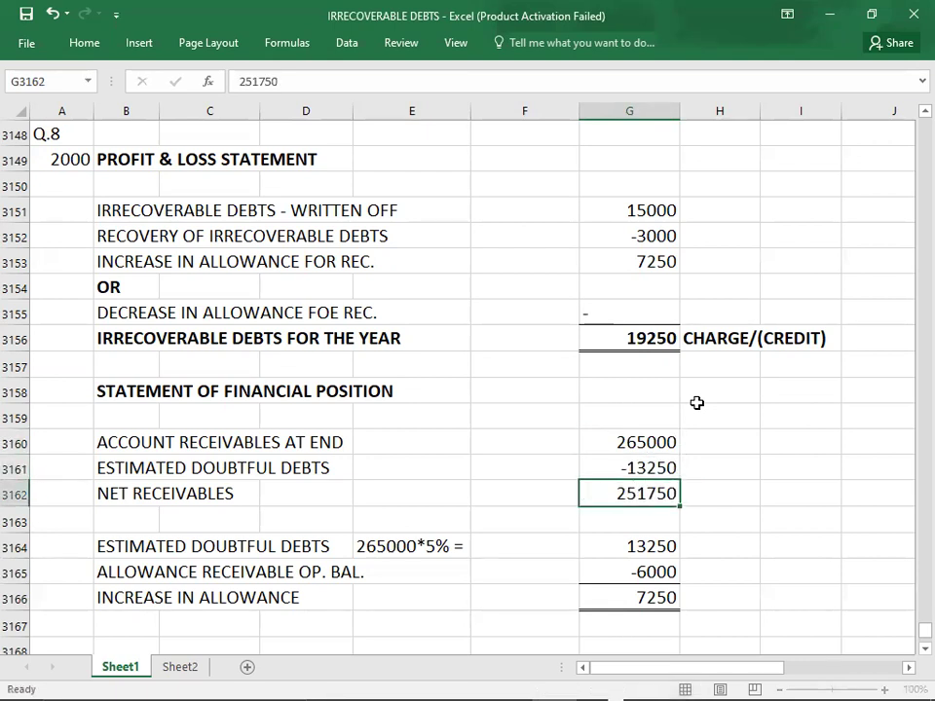
# - Make the net receivables row bold across B3162:G3162
pyautogui.hotkey('shift', 'Left')
pyautogui.hotkey('shift', 'Left')
pyautogui.hotkey('shift', 'Left')
pyautogui.hotkey('shift', 'Left')
pyautogui.hotkey('shift', 'Left')
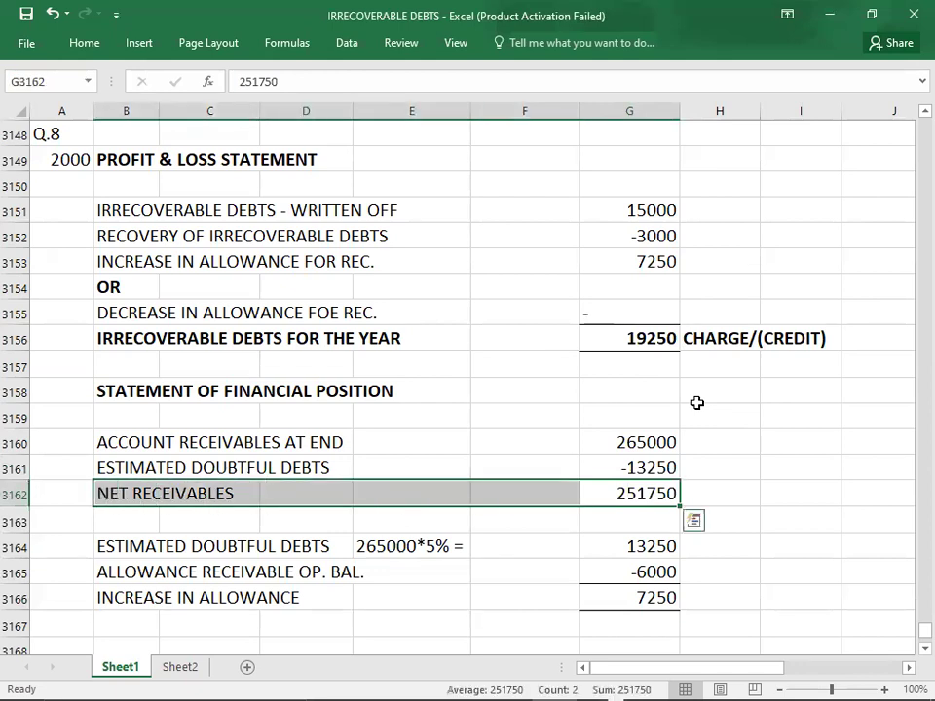
pyautogui.hotkey('ctrl', 'b')
pyautogui.press('Left')
pyautogui.press('Left')
pyautogui.press('Left')
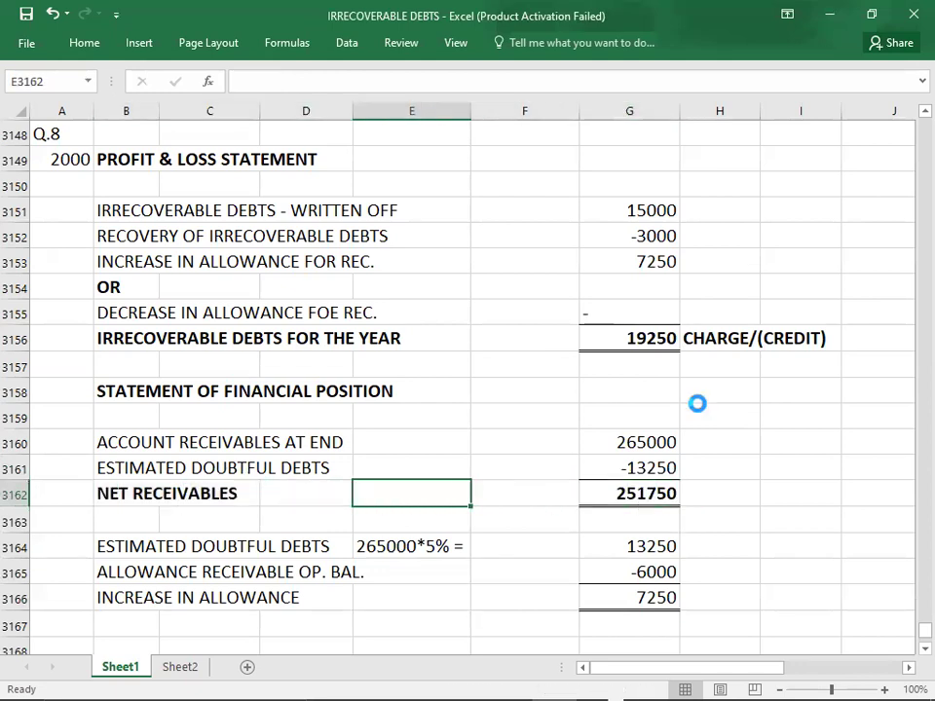
pyautogui.press('Left')
pyautogui.press('Left')
pyautogui.press('Left')
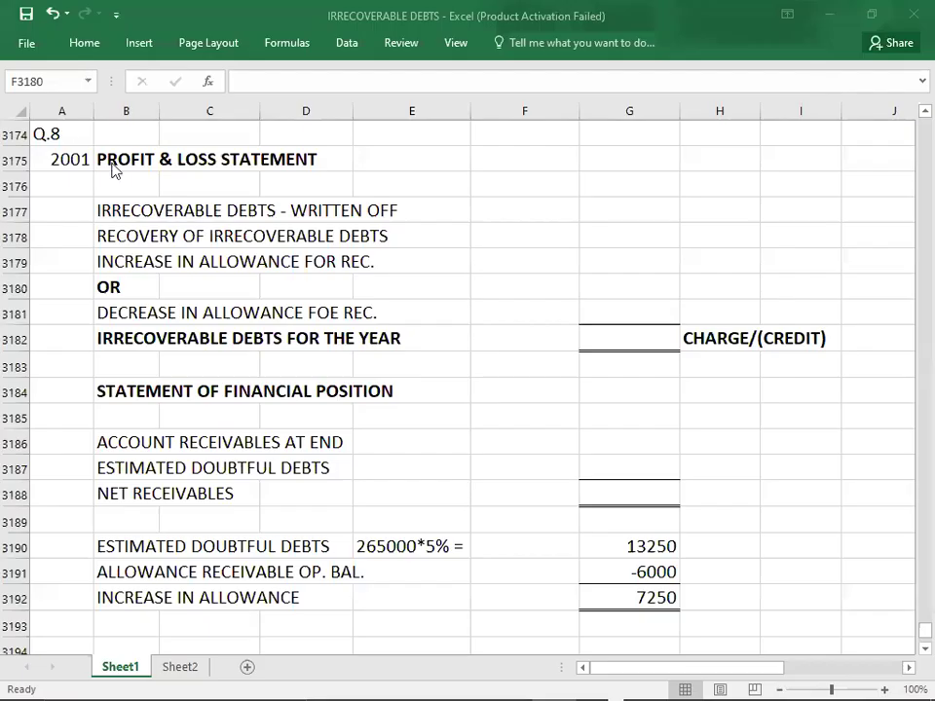
# - Look up the 2001 bad debts written off in the PDF question and enter 5000 in G3177 of the Excel sheet
pyautogui.hotkey('alt', 'Tab')
pyautogui.hotkey('alt', 'Tab')
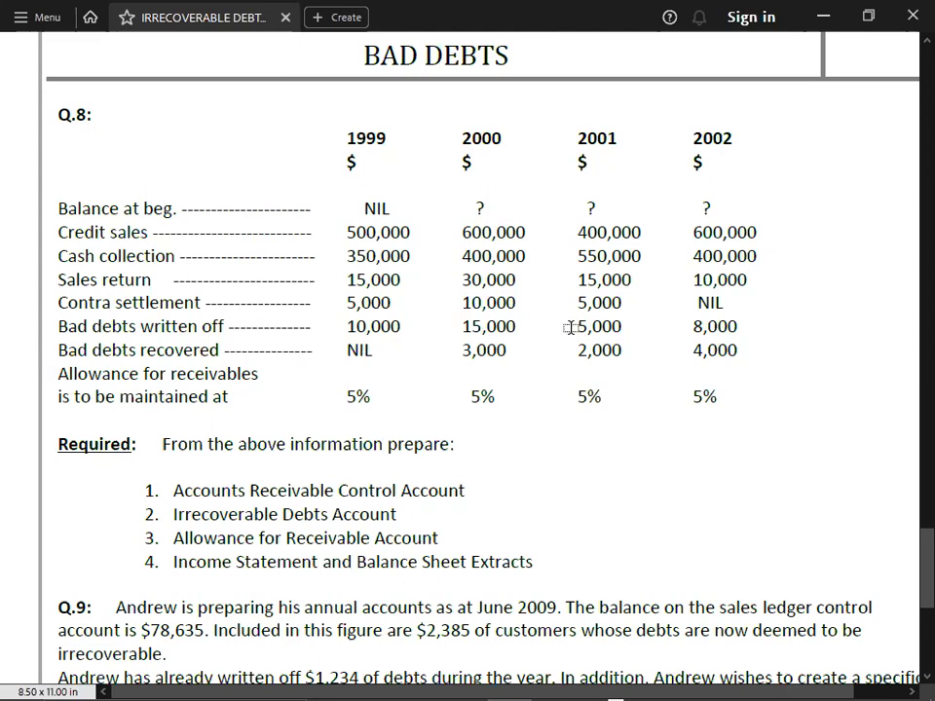
pyautogui.hotkey('alt', 'Tab')
pyautogui.press('Up')
pyautogui.press('Up')
pyautogui.press('Up')
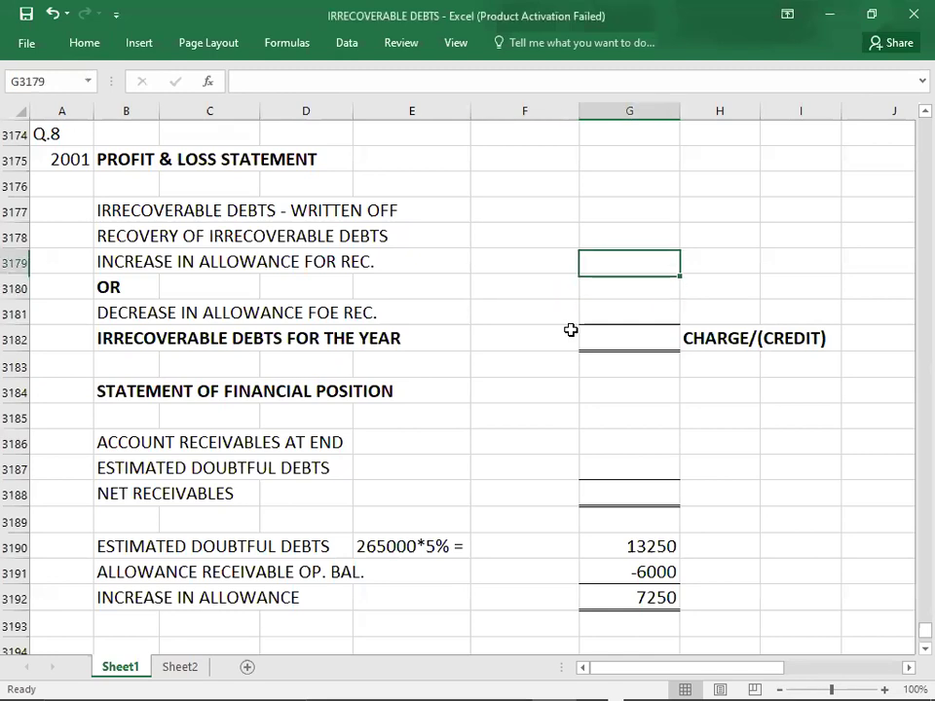
pyautogui.write('5,00')
pyautogui.write('00')
pyautogui.press('Return')
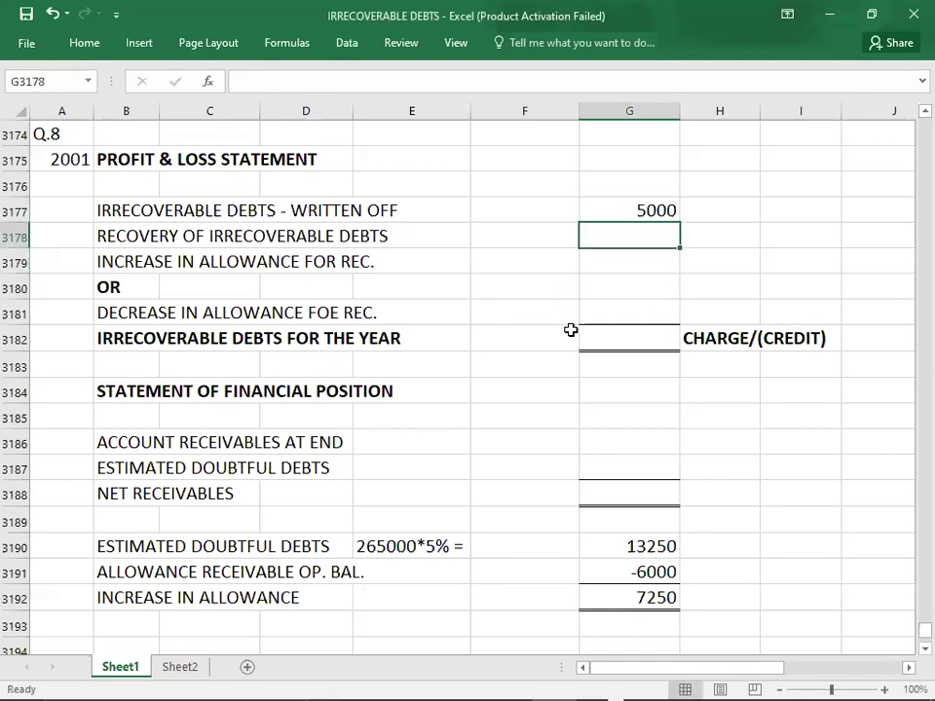
# - Look up the 2001 bad debts recovered in the PDF question and enter -2000 in G3178 of the Excel sheet
pyautogui.hotkey('alt', 'Tab')
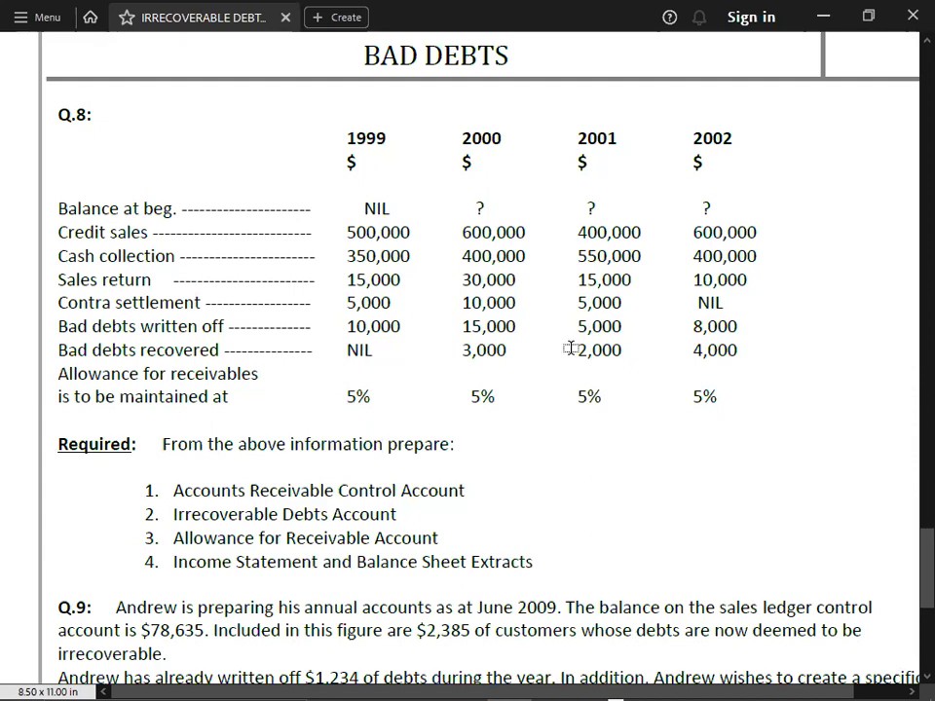
pyautogui.hotkey('alt', 'Tab')
pyautogui.write('-2000')
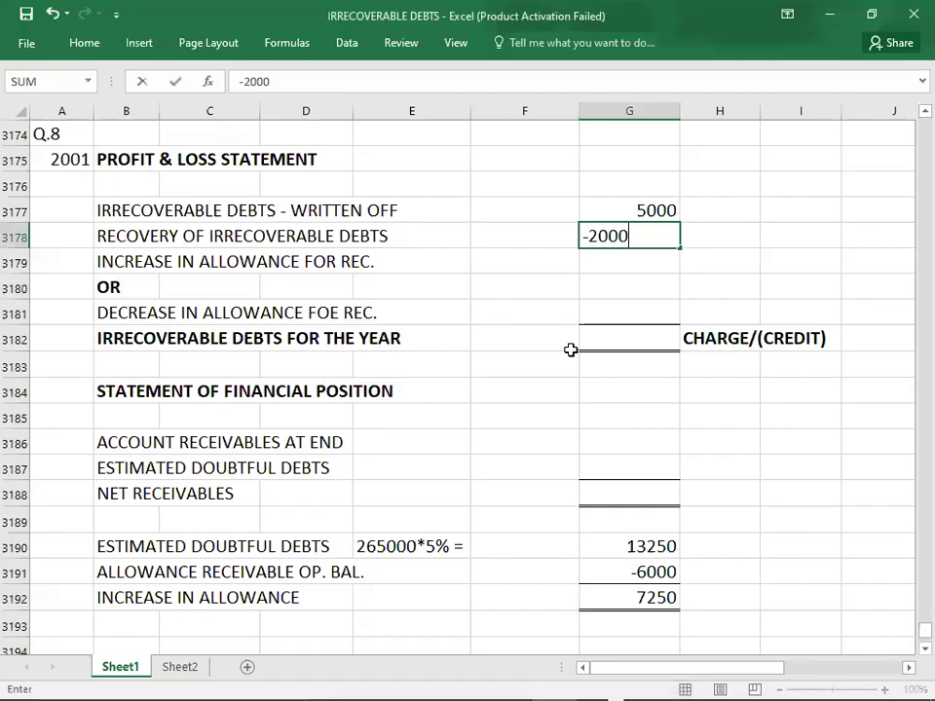
pyautogui.press('Return')
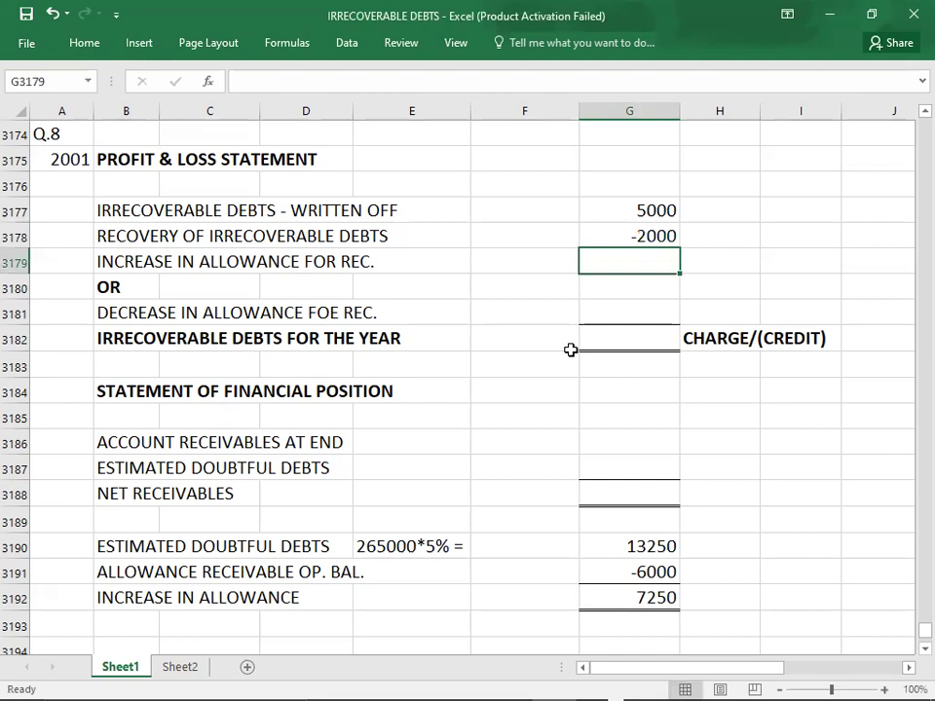
# - Clear the copied allowance working figures from E3190:G3192 in the 2001 section
pyautogui.press('Down')
pyautogui.press('Down')
pyautogui.press('Down')
pyautogui.press('Down')
pyautogui.press('Down')
pyautogui.press('Down')
pyautogui.press('Down')
pyautogui.press('Down')
pyautogui.press('Down')
pyautogui.press('Down')
pyautogui.press('Left')
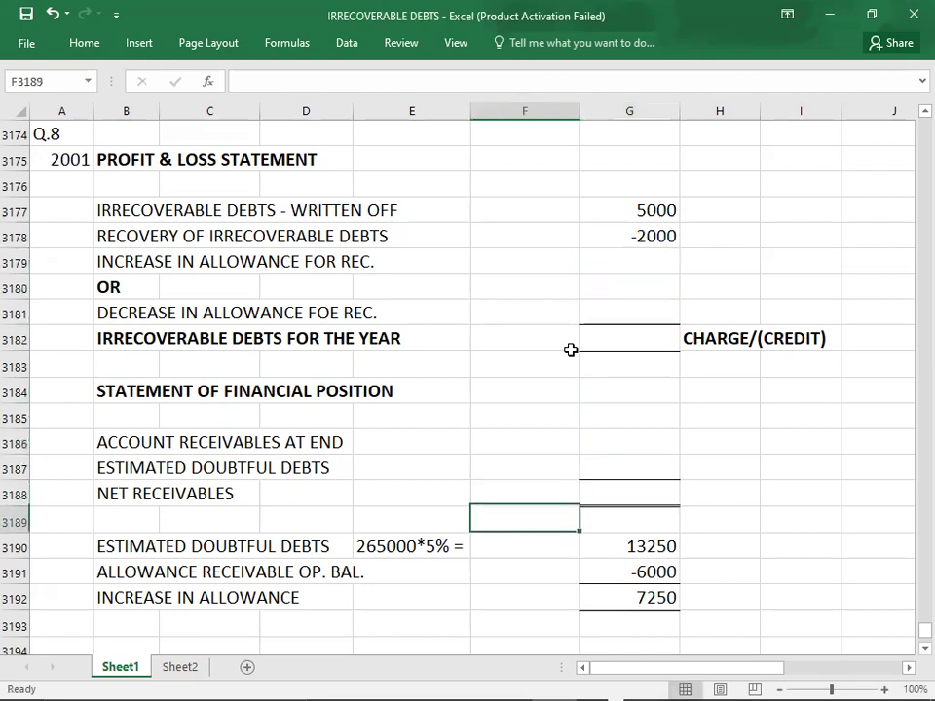
pyautogui.press('Down')
pyautogui.press('Left')
pyautogui.hotkey('shift', 'Right')
pyautogui.hotkey('shift', 'Right')
pyautogui.hotkey('shift', 'Down')
pyautogui.hotkey('shift', 'Down')
pyautogui.press('Delete')
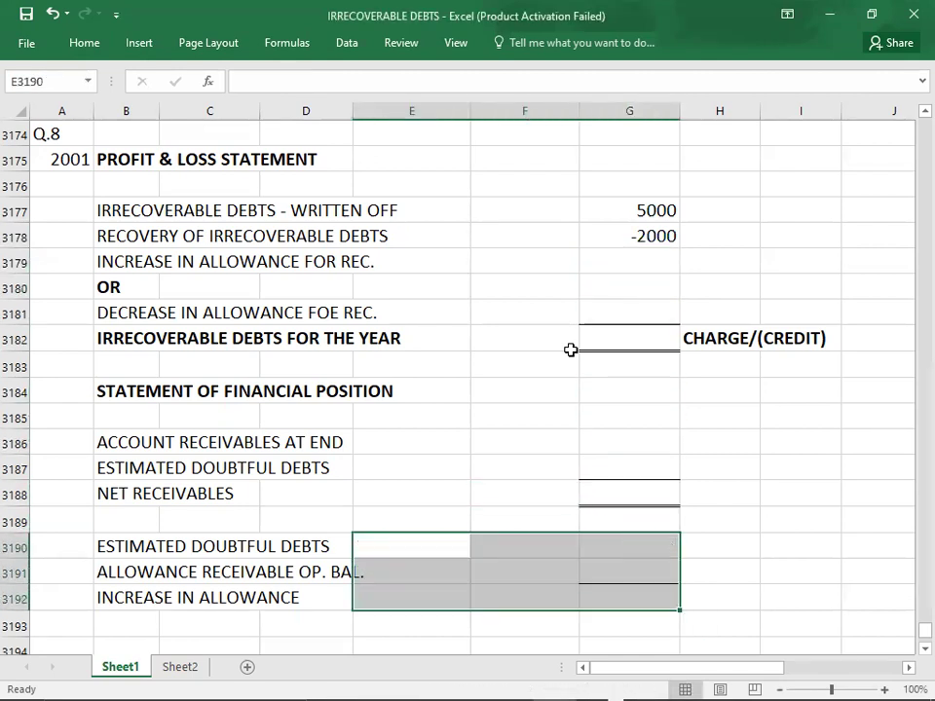
pyautogui.press('Right')
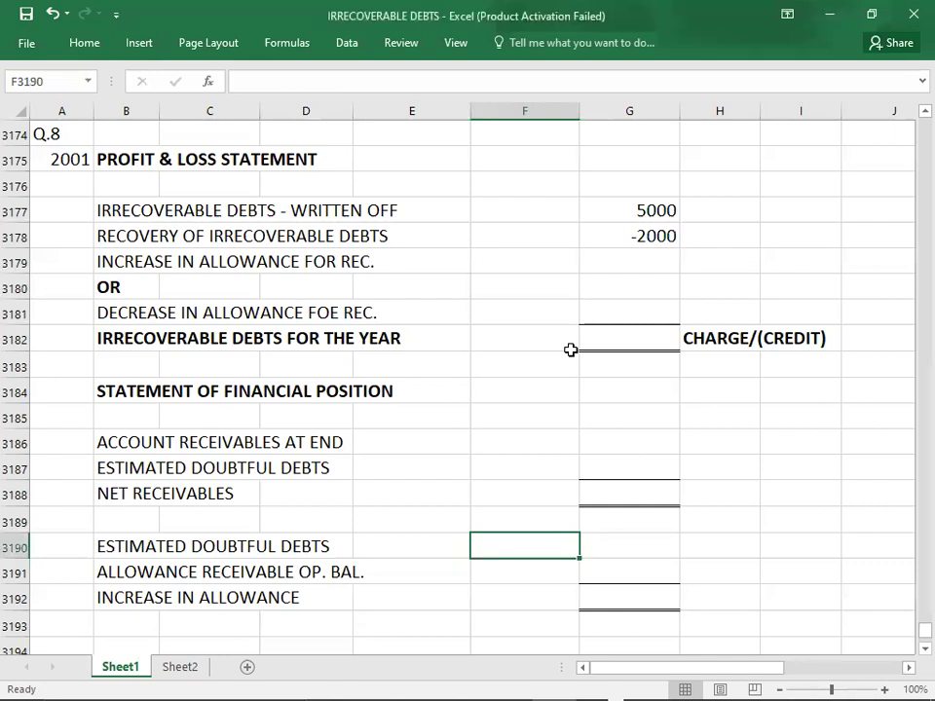
# - Compute the 2001 closing receivables in Calculator from the PDF figures as 265000 + 400000 - 550000 - 15000 - 5000 - 5000
pyautogui.hotkey('alt', 'Tab')
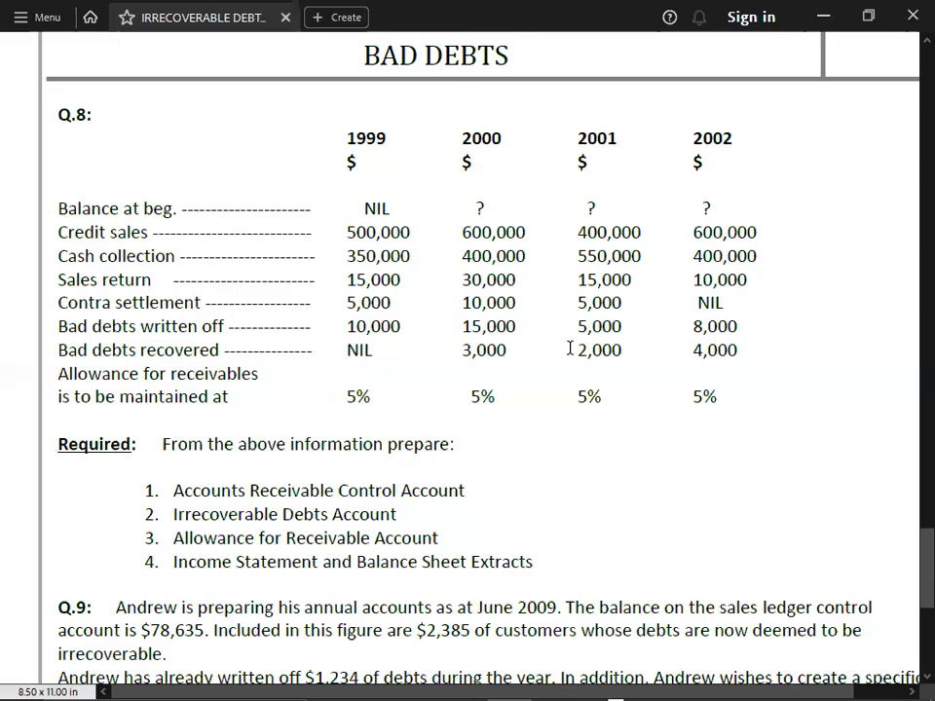
pyautogui.hotkey('alt', 'Tab')
pyautogui.hotkey('alt', 'Tab')
pyautogui.hotkey('alt', 'Tab')
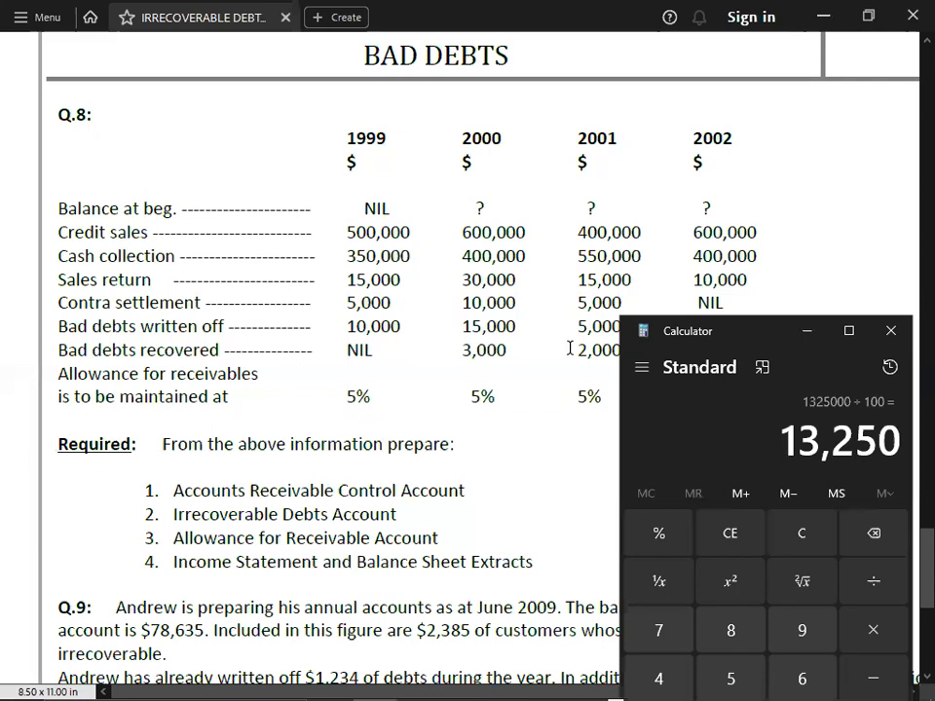
pyautogui.press('Escape')
pyautogui.write('265,000')
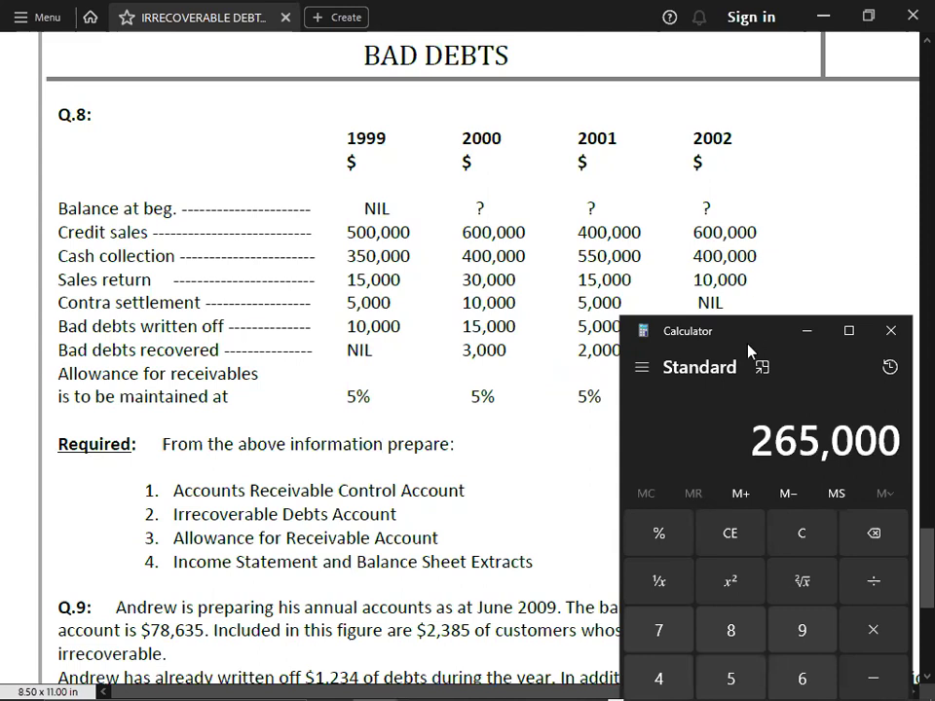
pyautogui.moveTo(750, 351); pyautogui.dragTo(752, 399)
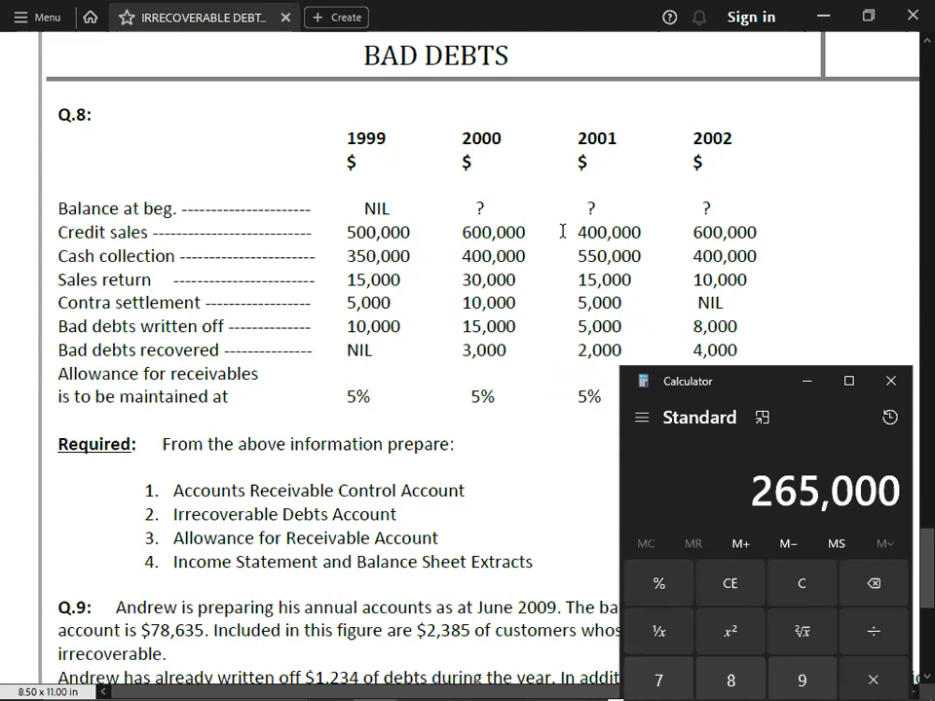
pyautogui.write('+400000')
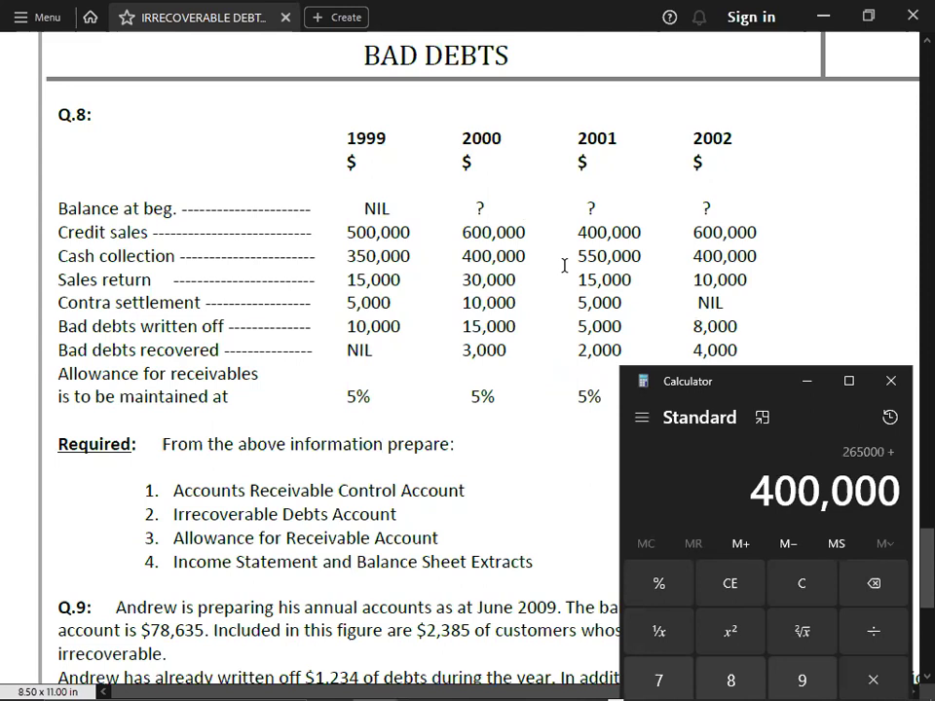
pyautogui.write('-')
pyautogui.write('550000')
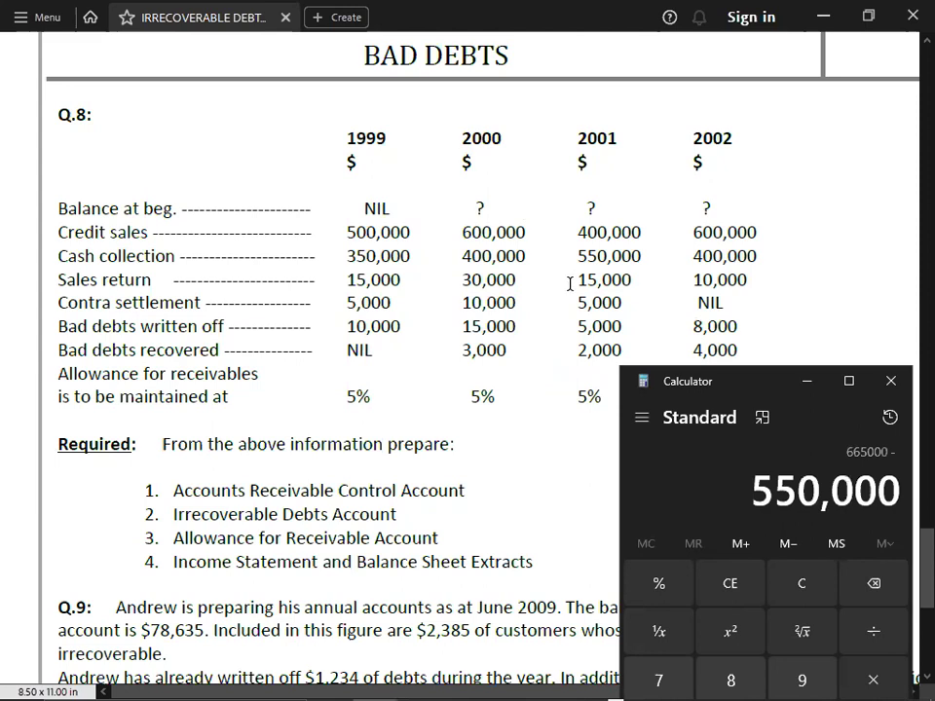
pyautogui.write('-1500')
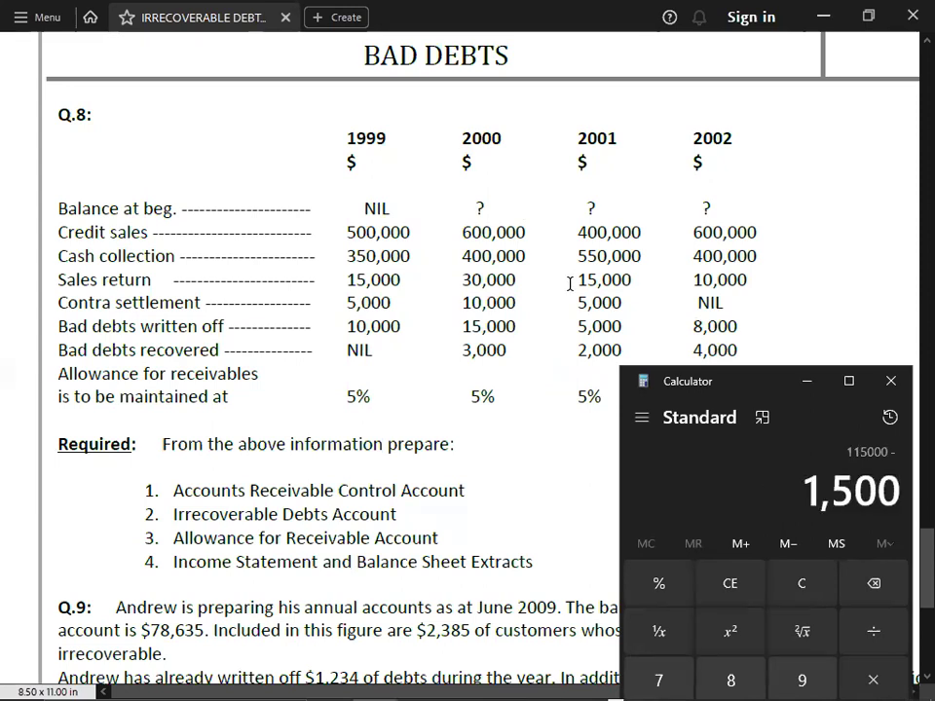
pyautogui.write('0')
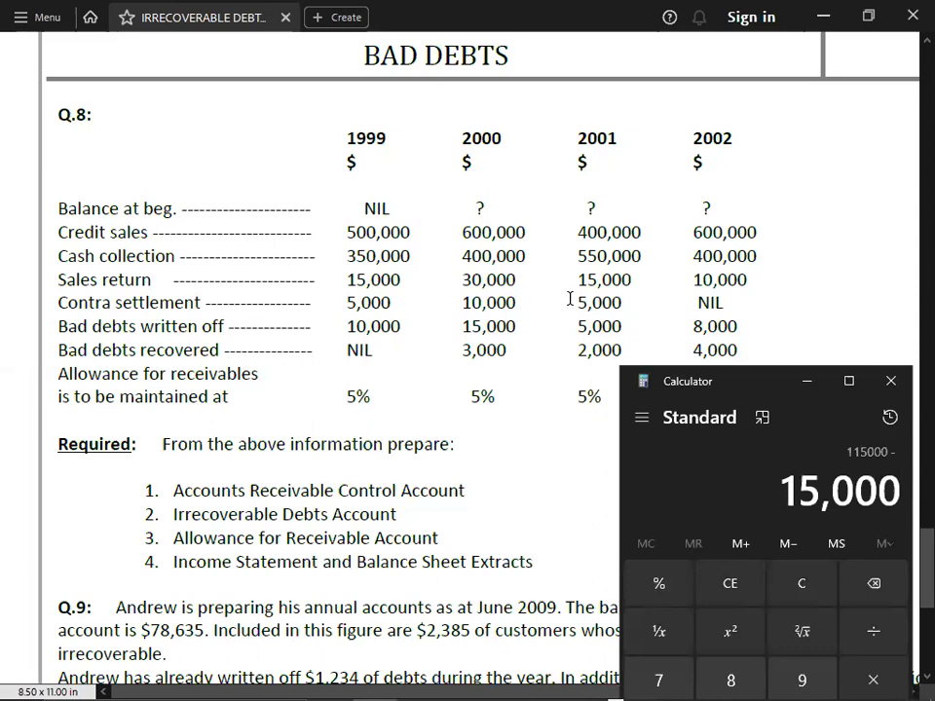
pyautogui.write('-5000')
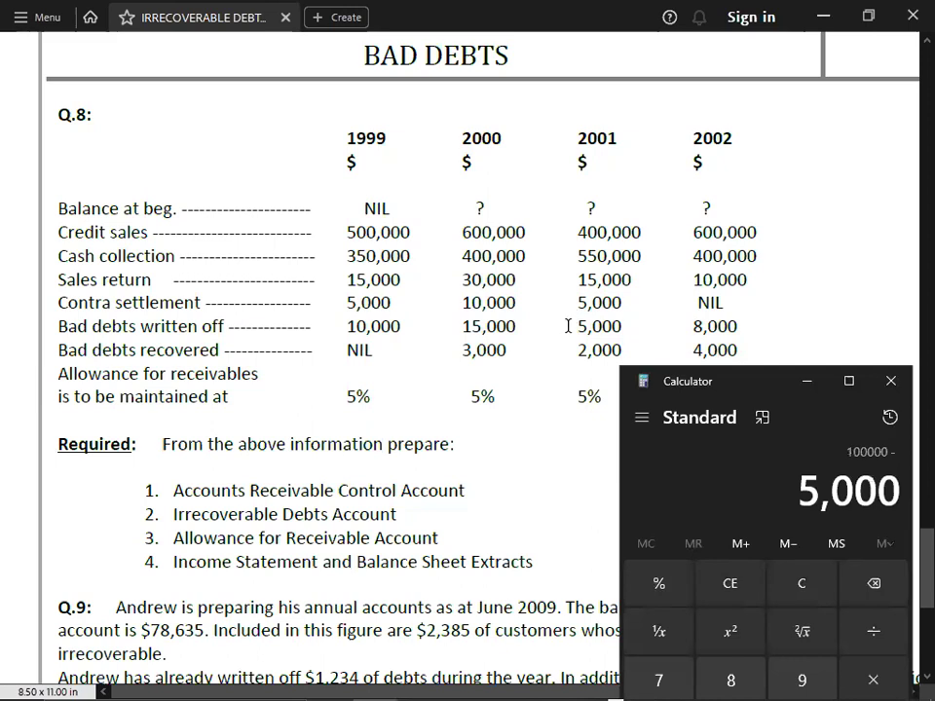
pyautogui.write('-5000')
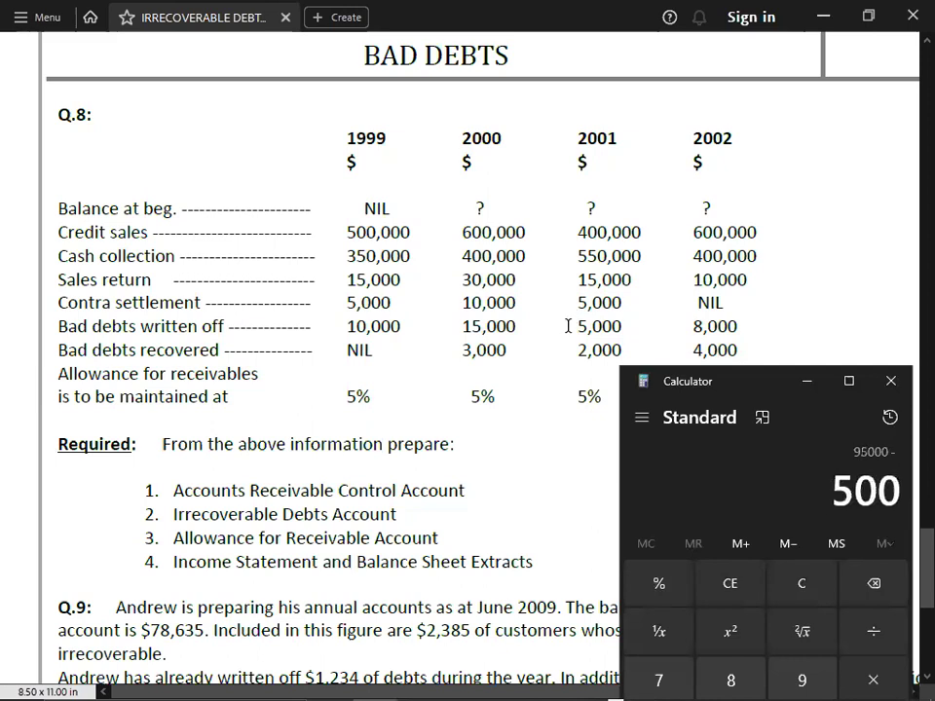
pyautogui.press('Return')
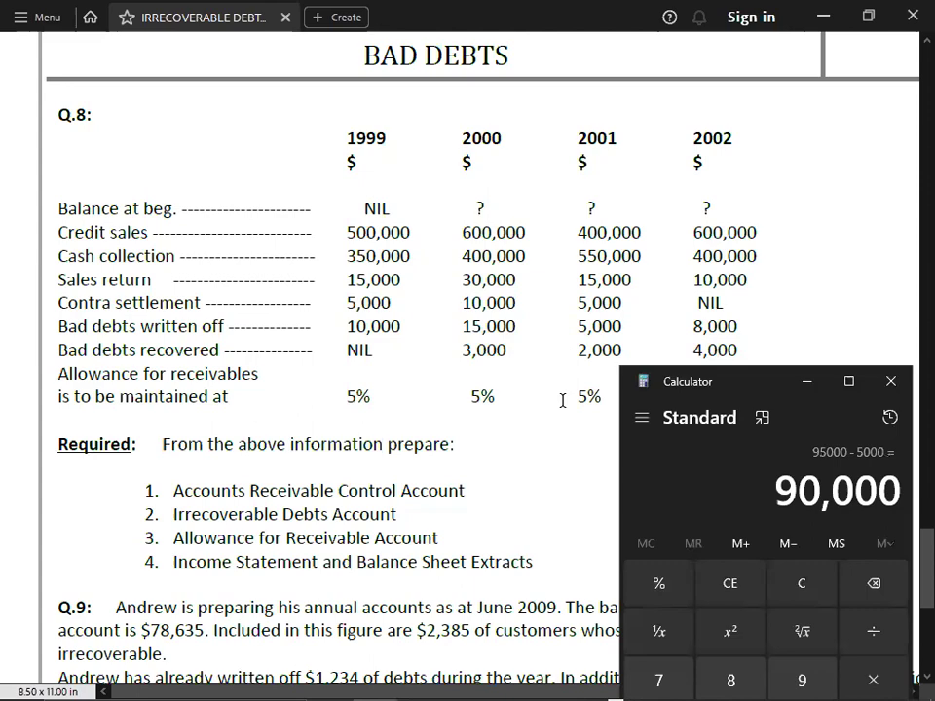
# - Back in Excel, enter 90000*5% in E3190 and 4500 as estimated doubtful debts in G3190
pyautogui.hotkey('alt', 'Tab')
pyautogui.hotkey('alt', 'Tab')
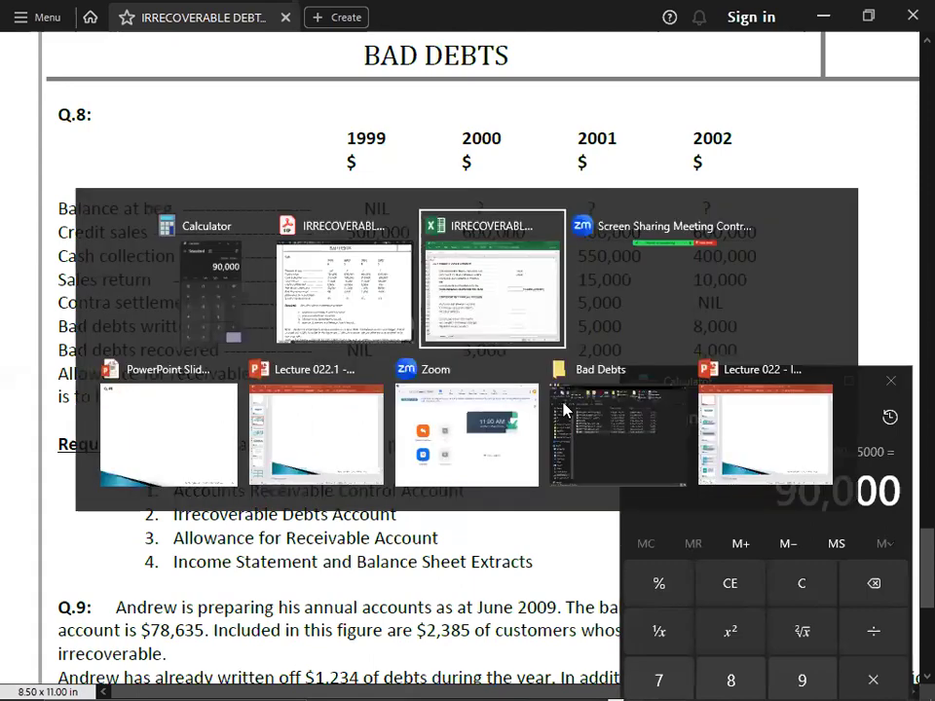
pyautogui.click(420, 537)
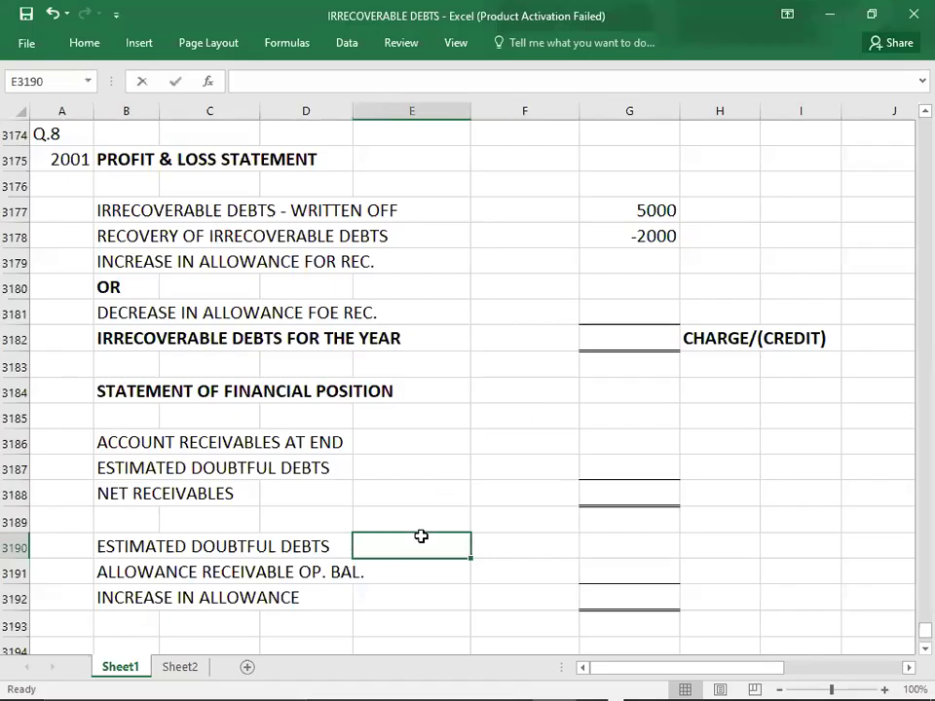
pyautogui.write('90000')
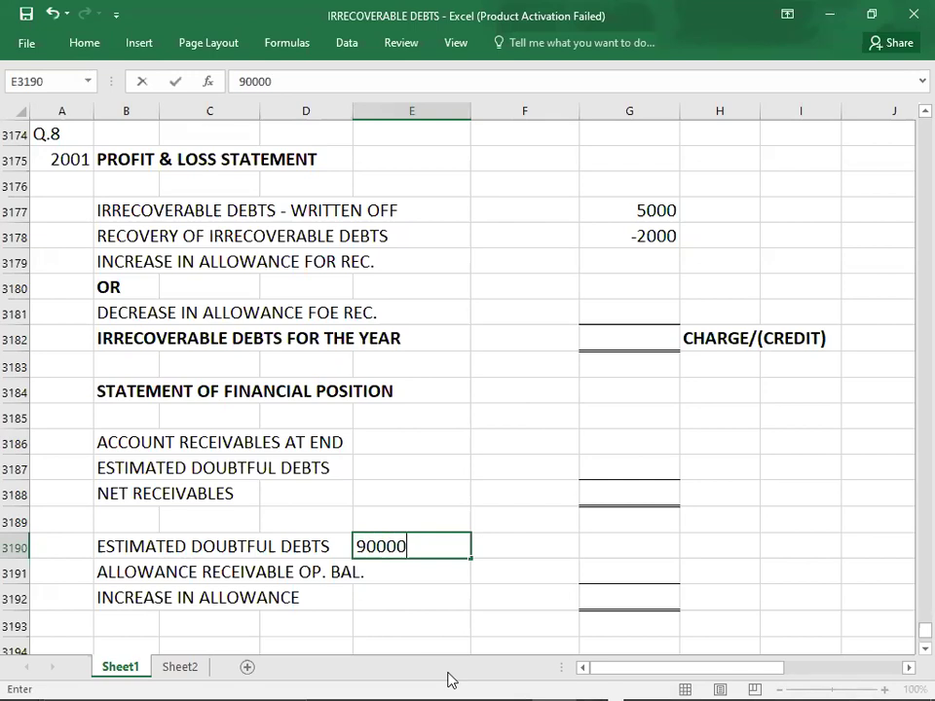
pyautogui.write('*5/100')
pyautogui.press('BackSpace')
pyautogui.press('BackSpace')
pyautogui.press('BackSpace')
pyautogui.press('BackSpace')
pyautogui.write('%')
pyautogui.press('Tab')
pyautogui.press('Tab')
pyautogui.write('4500')
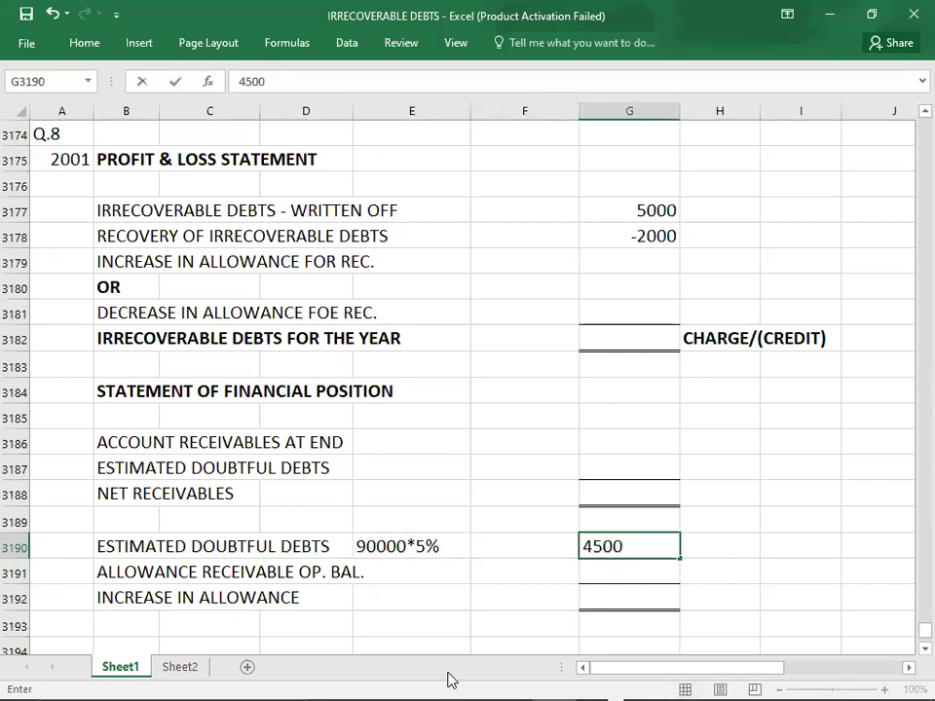
pyautogui.press('Return')
# - Look up the 2000 closing estimated doubtful debts and enter -13250 as the 2001 opening allowance balance in G3191
pyautogui.press('Tab')
pyautogui.press('Tab')
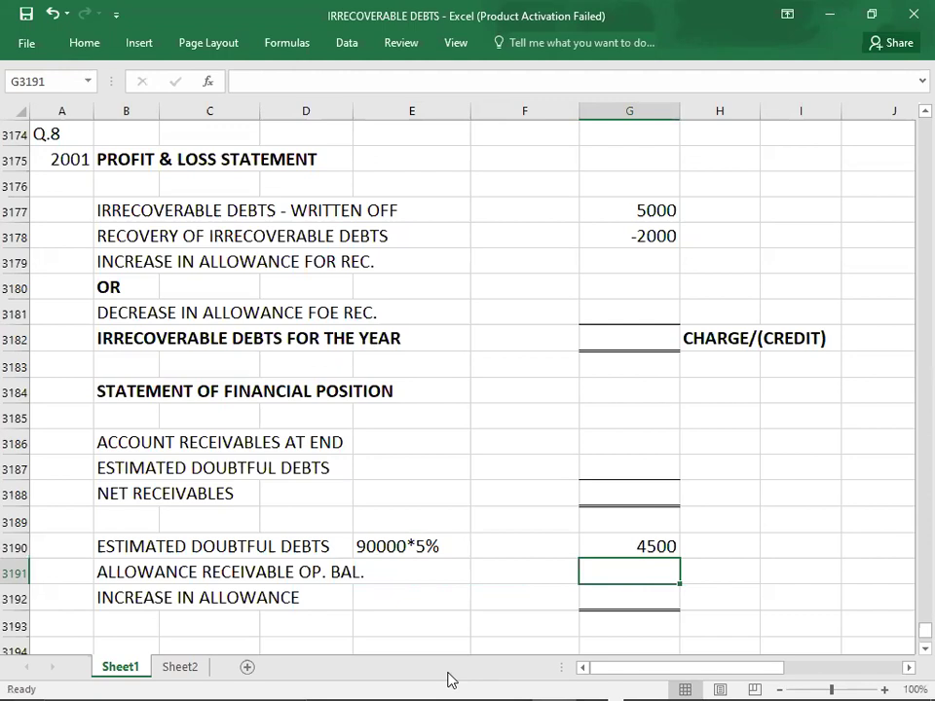
pyautogui.press('Up')
pyautogui.press('Up')
pyautogui.press('Up')
pyautogui.press('Up')
pyautogui.press('Up')
pyautogui.press('Up')
pyautogui.press('Up')
pyautogui.press('Up')
pyautogui.press('Up')
pyautogui.press('Up')
pyautogui.press('Up')
pyautogui.press('Up')
pyautogui.press('Up')
pyautogui.press('Up')
pyautogui.press('Up')
pyautogui.press('Up')
pyautogui.press('Up')
pyautogui.press('Up')
pyautogui.press('Up')
pyautogui.press('Up')
pyautogui.press('Up')
pyautogui.press('Up')
pyautogui.press('Up')
pyautogui.press('Up')
pyautogui.press('Up')
pyautogui.press('Up')
pyautogui.press('Up')
pyautogui.press('Up')
pyautogui.press('Up')
pyautogui.press('Up')
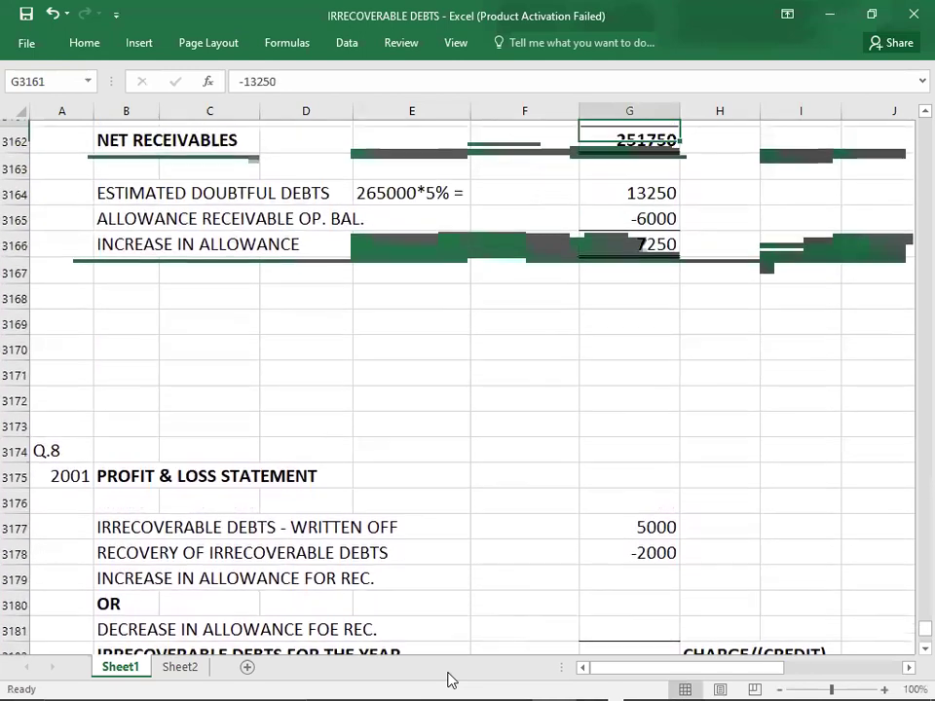
pyautogui.press('Down')
pyautogui.press('Down')
pyautogui.press('Down')
pyautogui.press('Down')
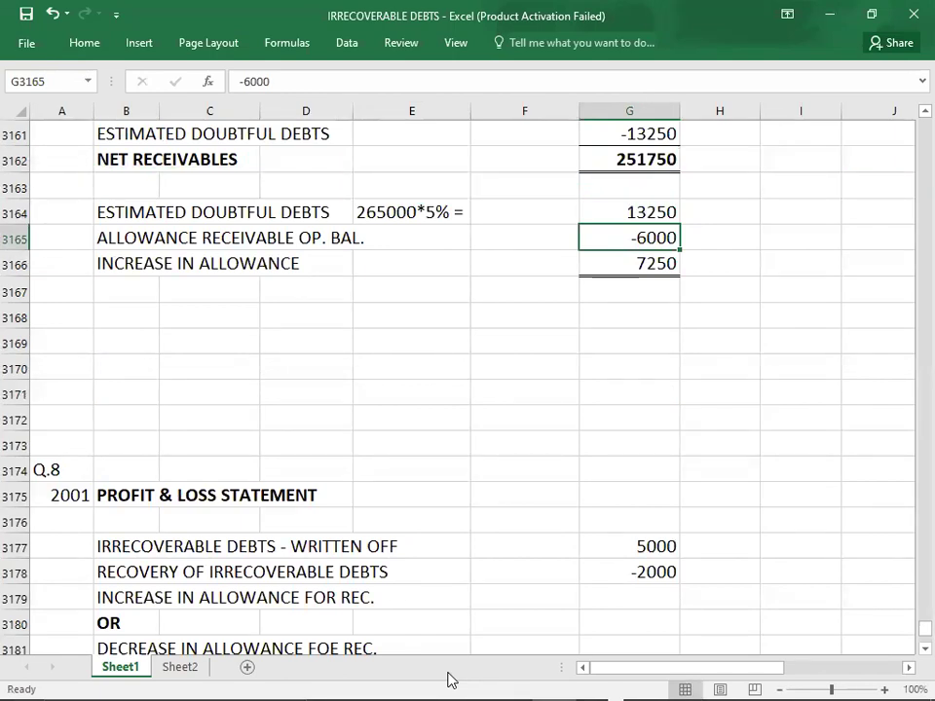
pyautogui.press('Up')
pyautogui.press('Up')
pyautogui.press('Up')
pyautogui.press('Up')
pyautogui.press('Up')
pyautogui.press('Up')
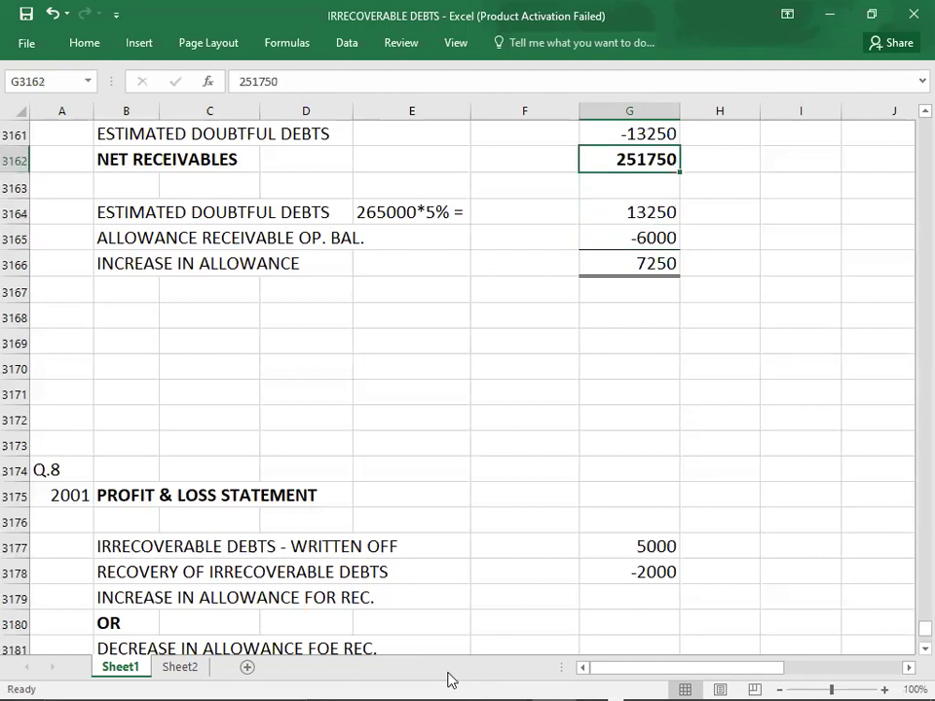
pyautogui.press('Up')
pyautogui.press('Down')
pyautogui.press('Down')
pyautogui.press('Down')
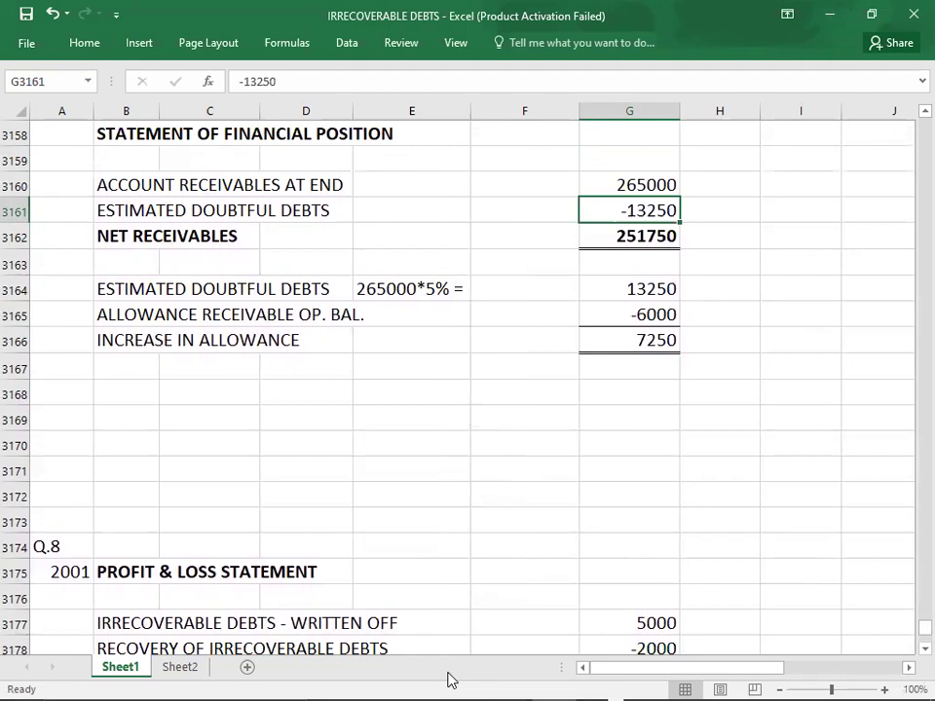
pyautogui.press('Down')
pyautogui.press('Down')
pyautogui.press('Down')
pyautogui.press('Down')
pyautogui.press('Down')
pyautogui.press('Down')
pyautogui.press('Down')
pyautogui.press('Down')
pyautogui.press('Down')
pyautogui.press('Down')
pyautogui.press('Down')
pyautogui.press('Down')
pyautogui.press('Down')
pyautogui.press('Down')
pyautogui.press('Down')
pyautogui.press('Down')
pyautogui.press('Down')
pyautogui.press('Down')
pyautogui.press('Down')
pyautogui.press('Down')
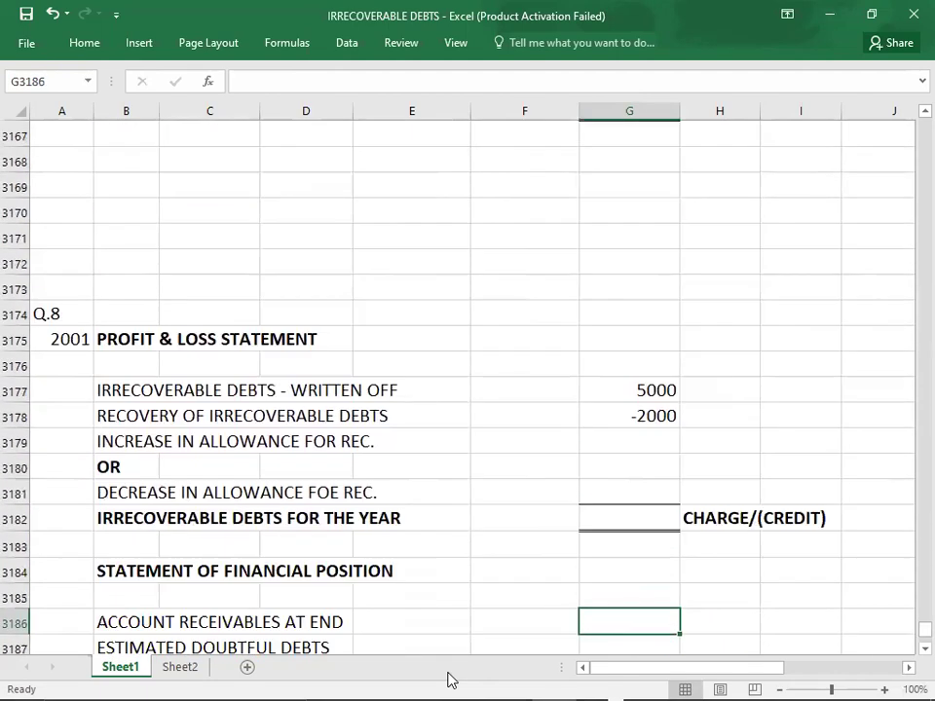
pyautogui.press('Down')
pyautogui.press('Down')
pyautogui.press('Down')
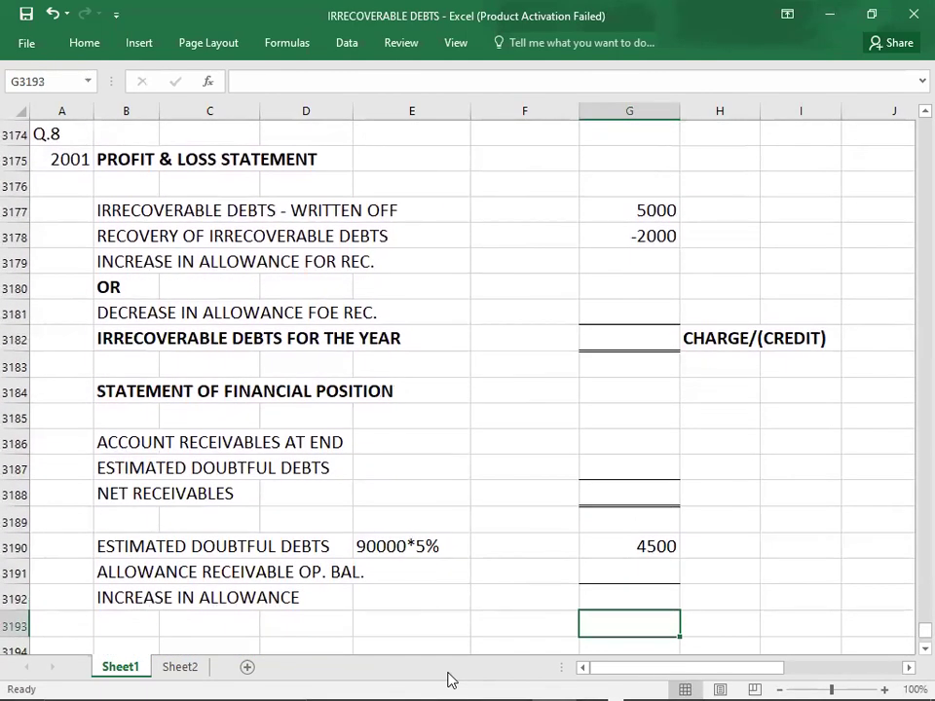
pyautogui.press('Up')
pyautogui.press('Up')
pyautogui.write('-13250')
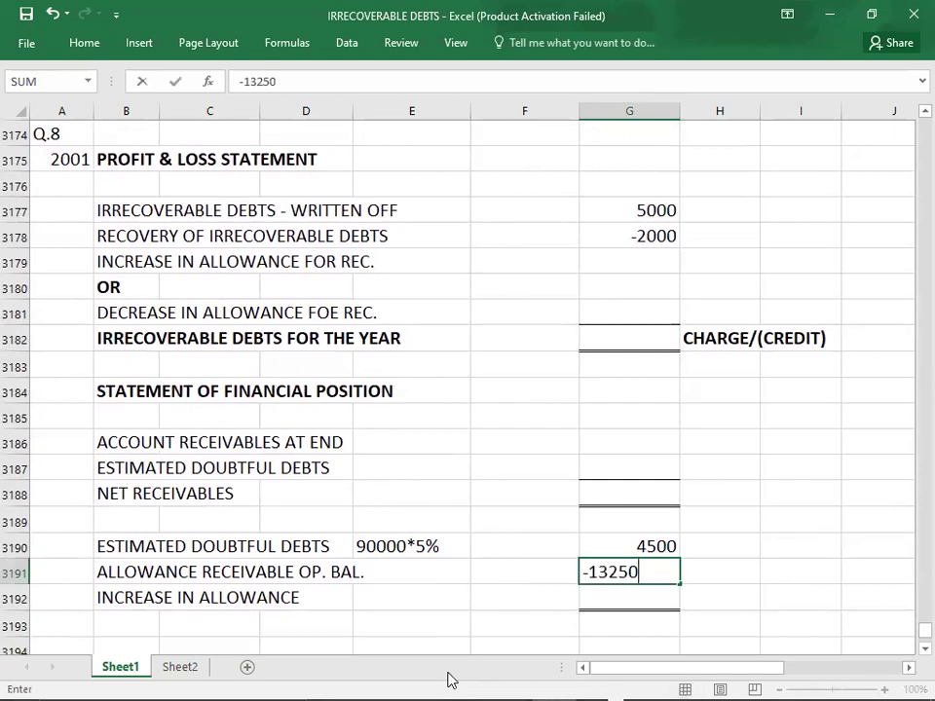
pyautogui.press('Return')
# - Total G3190:G3191 and enter -8750 as the 2001 change in allowance in G3192
pyautogui.press('Up')
pyautogui.press('Up')
pyautogui.hotkey('shift', 'Down')
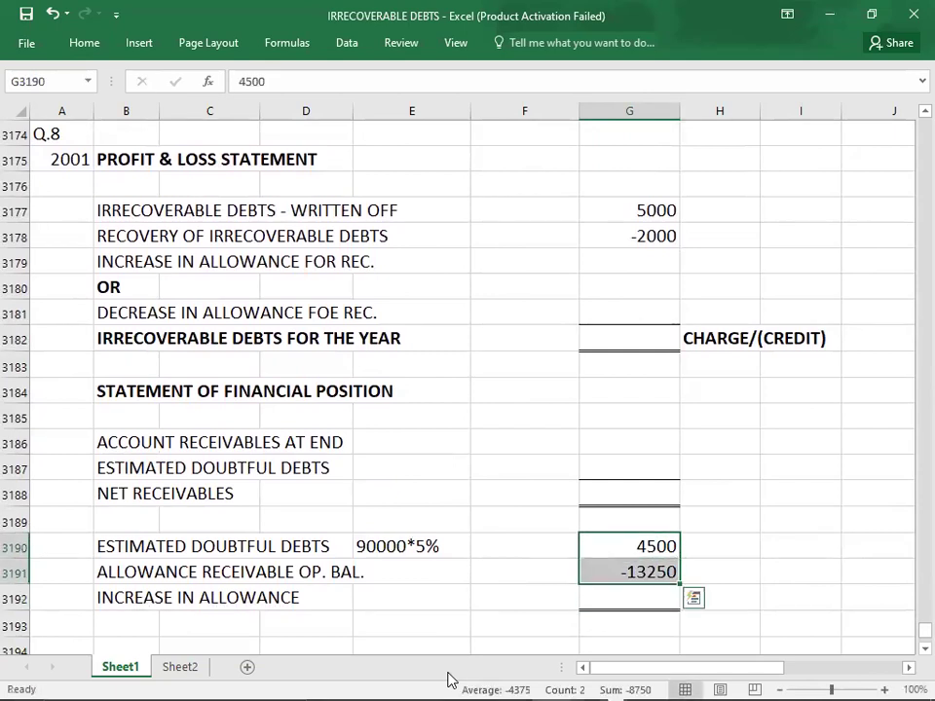
pyautogui.press('Down')
pyautogui.press('Down')
pyautogui.write('-8750')
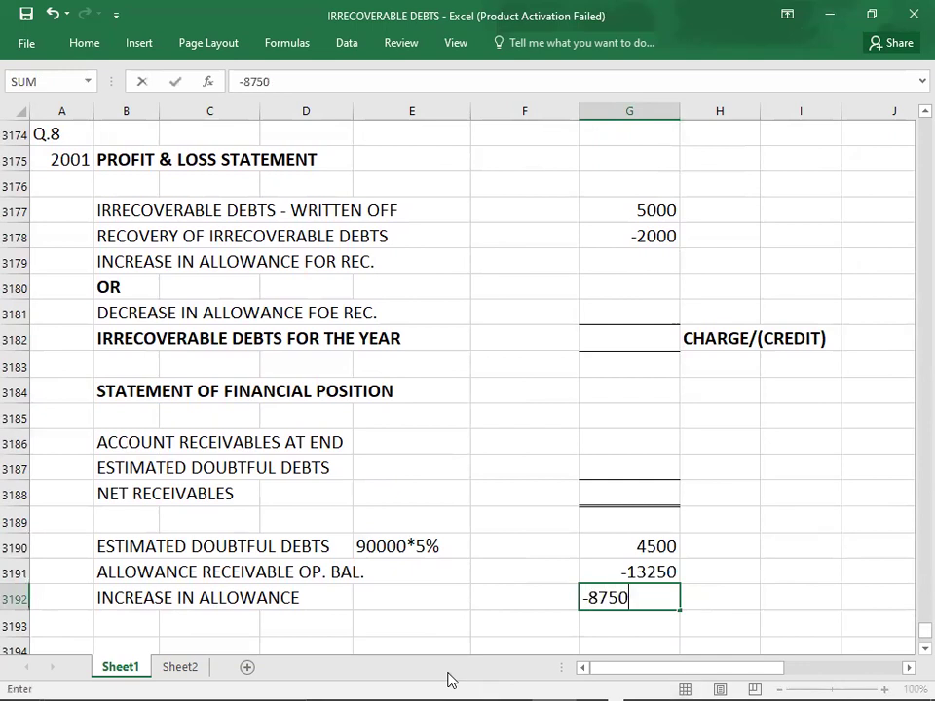
pyautogui.press('Return')
# - In the 2001 profit and loss statement, enter a dash for increase in allowance in G3179 and -8750 for the decrease in G3181
pyautogui.press('Down')
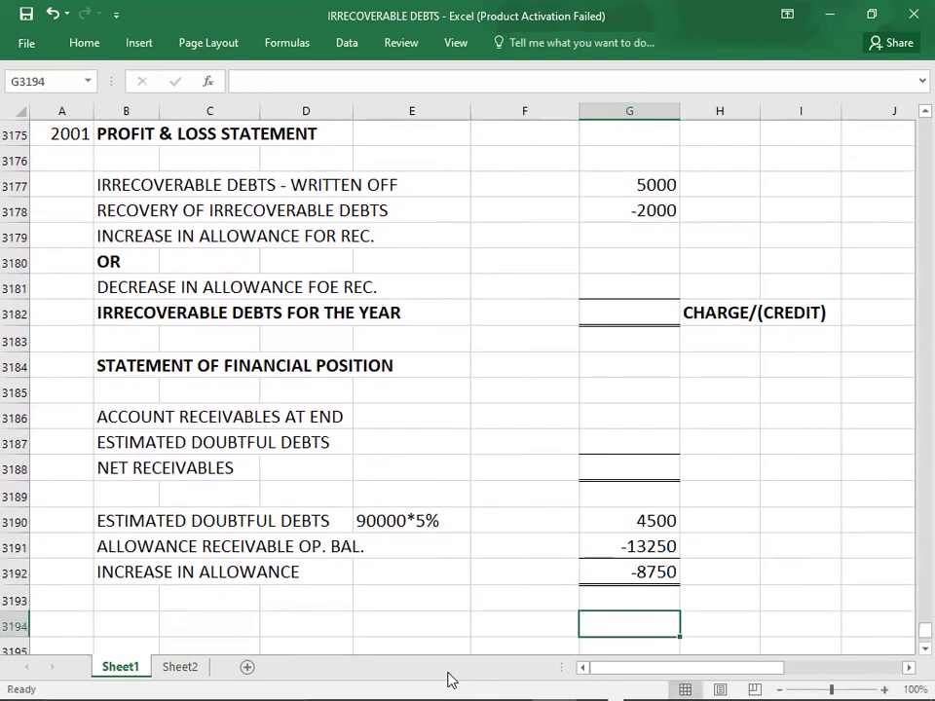
pyautogui.press('Up')
pyautogui.press('Up')
pyautogui.press('Up')
pyautogui.press('Up')
pyautogui.press('Up')
pyautogui.press('Up')
pyautogui.press('Up')
pyautogui.press('Up')
pyautogui.press('Up')
pyautogui.press('Up')
pyautogui.press('Up')
pyautogui.press('Up')
pyautogui.press('Up')
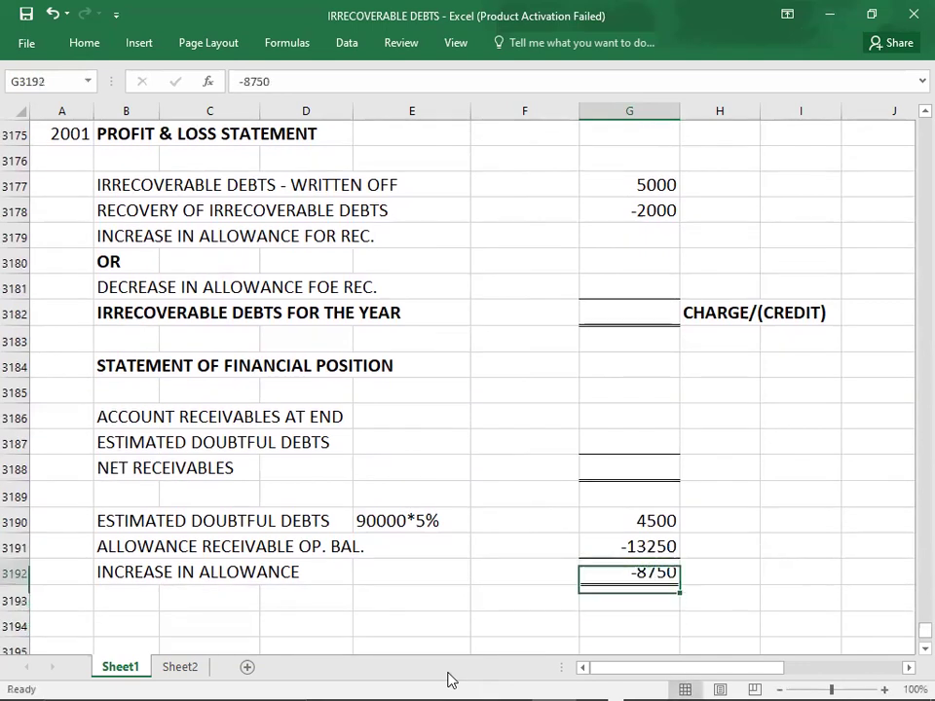
pyautogui.press('Up')
pyautogui.press('Up')
pyautogui.press('Up')
pyautogui.press('Up')
pyautogui.press('Up')
pyautogui.press('Up')
pyautogui.press('Up')
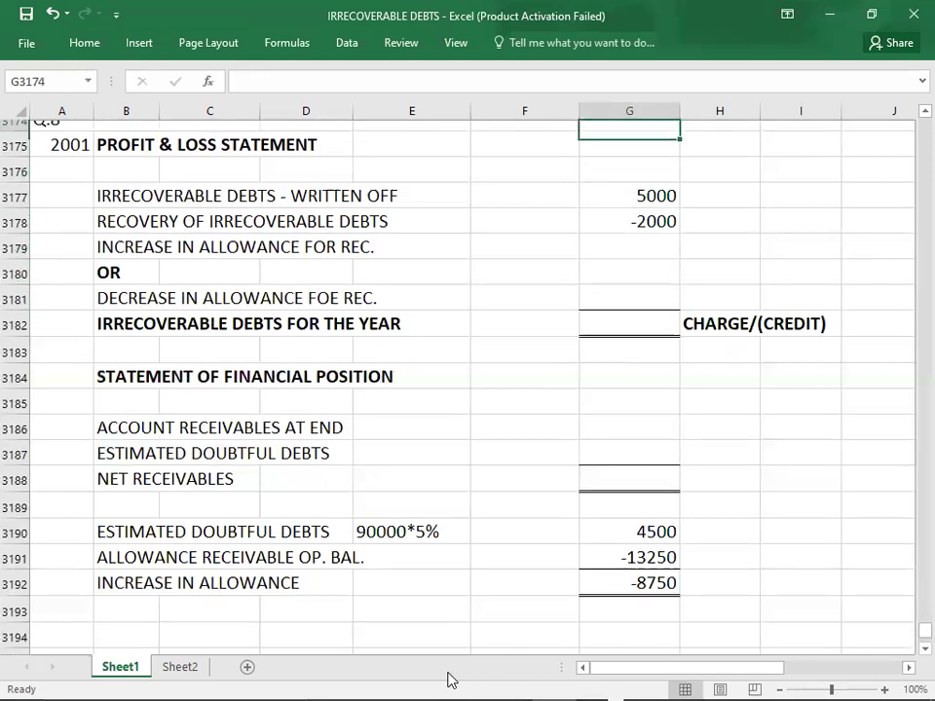
pyautogui.press('Down')
pyautogui.press('Down')
pyautogui.press('Down')
pyautogui.press('Down')
pyautogui.press('Down')
pyautogui.write('-')
pyautogui.press('Down')
pyautogui.press('Down')
pyautogui.write('-8750')
pyautogui.hotkey('ctrl', 'Return')
# - Total G3177:G3181 and enter -5750 as the 2001 irrecoverable debts for the year in G3182
pyautogui.press('Down')
pyautogui.press('Up')
pyautogui.press('Up')
pyautogui.press('Up')
pyautogui.press('Up')
pyautogui.press('Up')
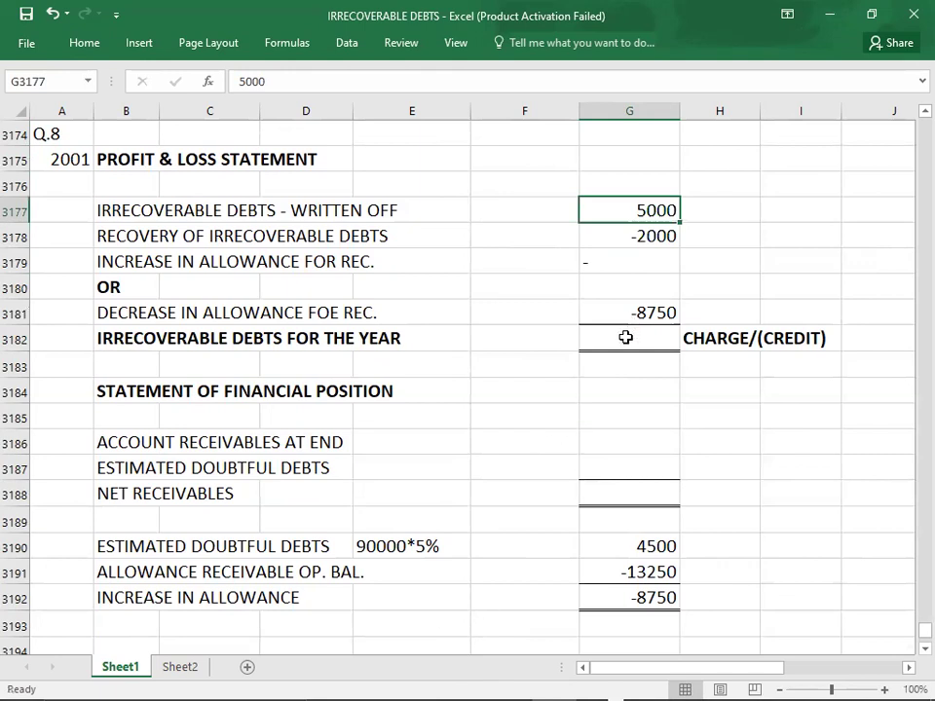
pyautogui.hotkey('shift', 'Down')
pyautogui.hotkey('shift', 'Down')
pyautogui.hotkey('shift', 'Down')
pyautogui.hotkey('shift', 'Down')
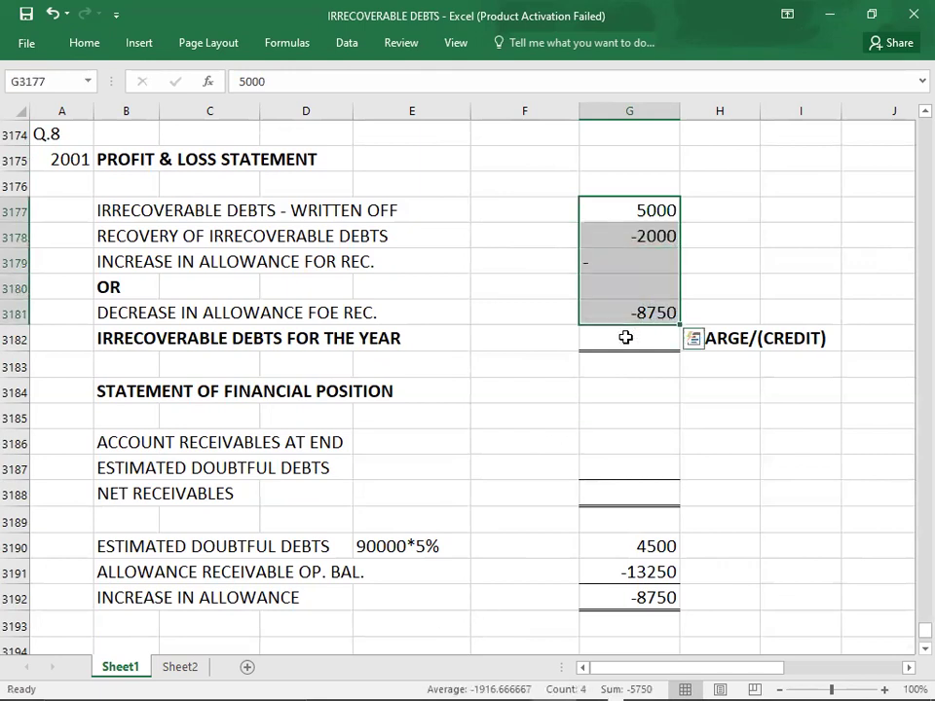
pyautogui.press('Down')
pyautogui.press('Down')
pyautogui.press('Down')
pyautogui.press('Down')
pyautogui.press('Down')
pyautogui.write('-5750')
pyautogui.press('Return')
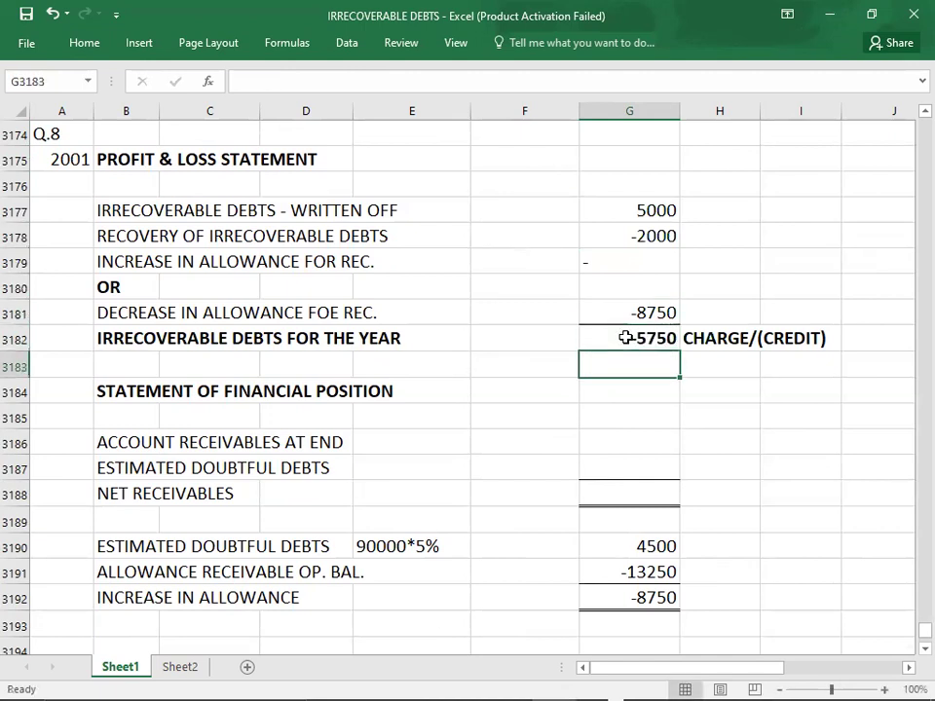
# - In the 2001 statement of financial position, enter 90000 as closing receivables in G3186 and -4500 as estimated doubtful debts in G3187
pyautogui.click(611, 394)
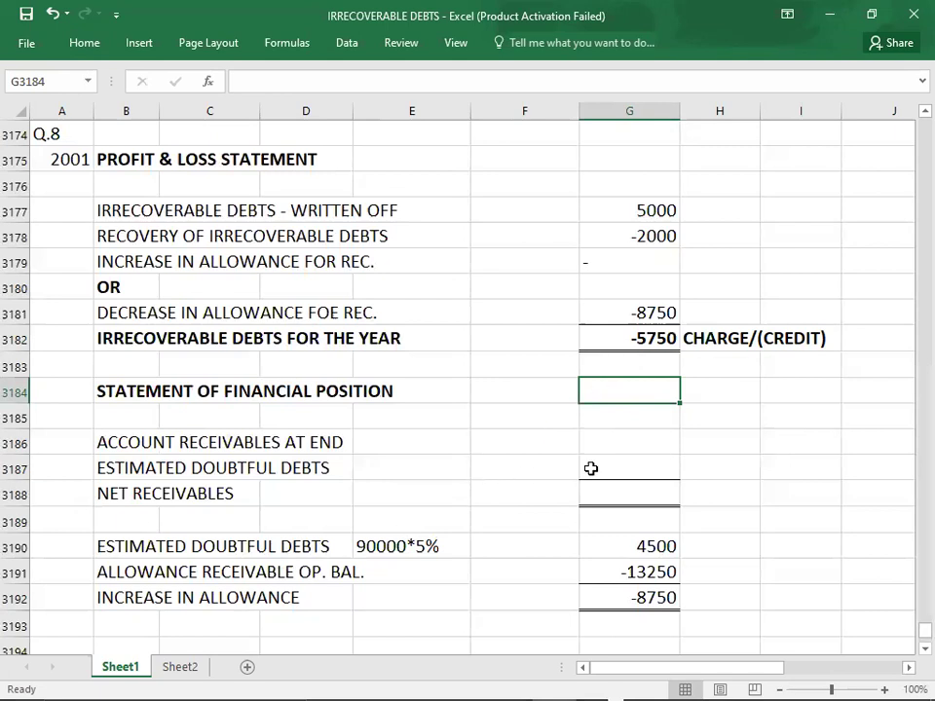
pyautogui.click(620, 440)
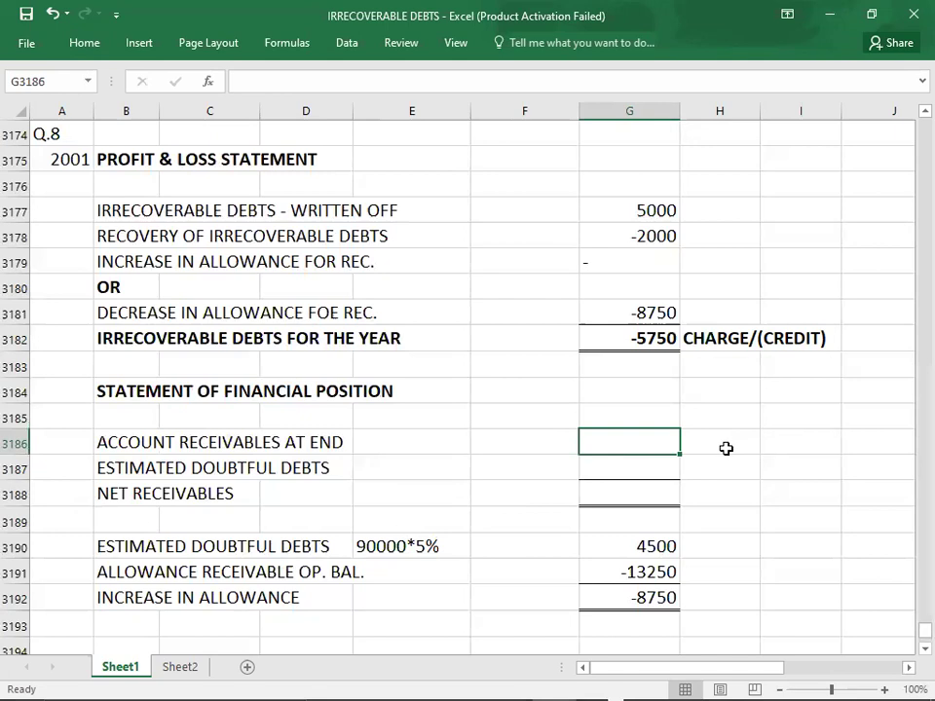
pyautogui.write('90000')
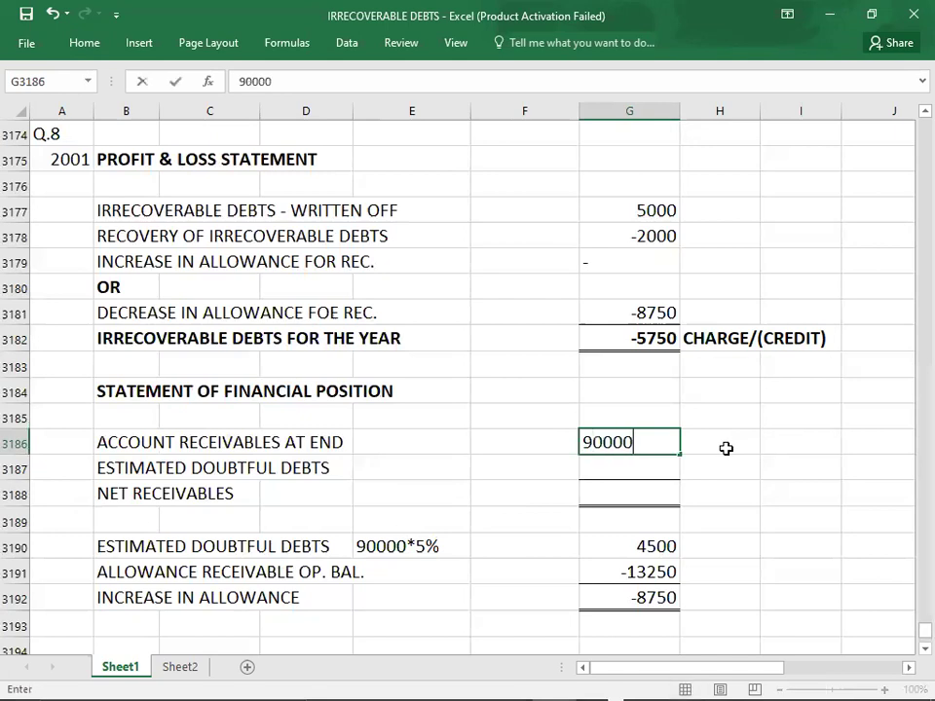
pyautogui.press('Return')
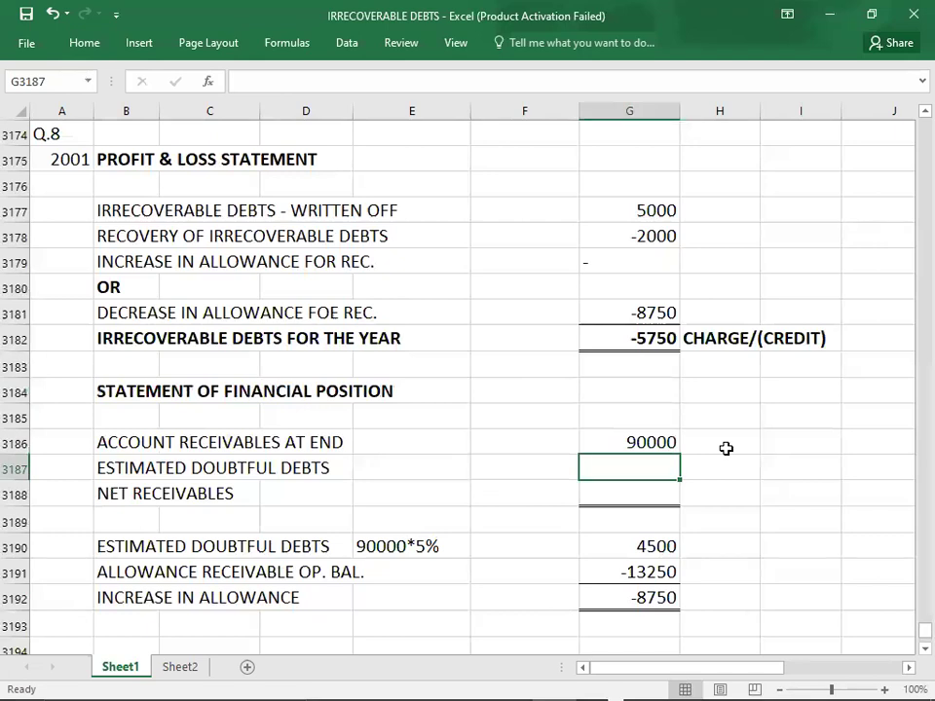
pyautogui.write('-')
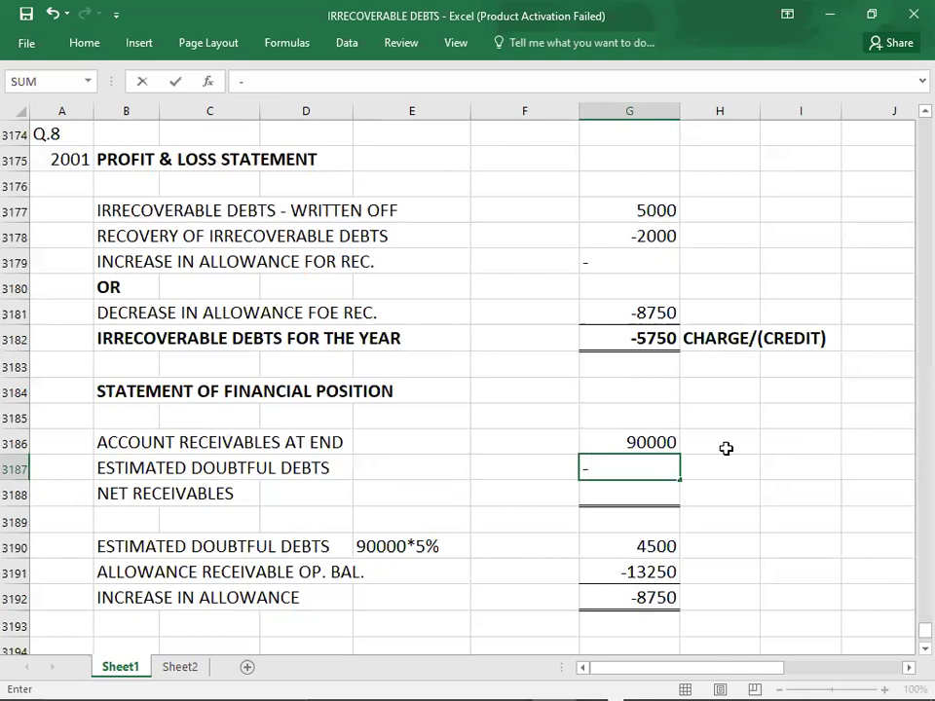
pyautogui.write('4500')
pyautogui.press('Return')
# - Total G3186:G3187 and enter 85500 as the 2001 net receivables in G3188
pyautogui.press('Up')
pyautogui.press('Up')
pyautogui.hotkey('shift', 'Down')
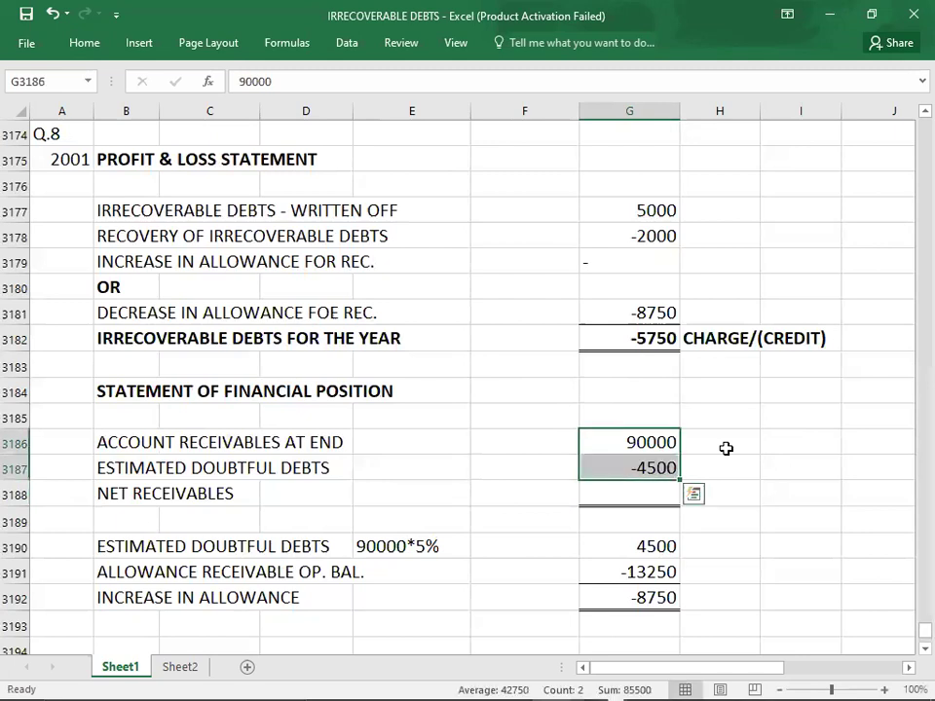
pyautogui.press('Down')
pyautogui.press('Down')
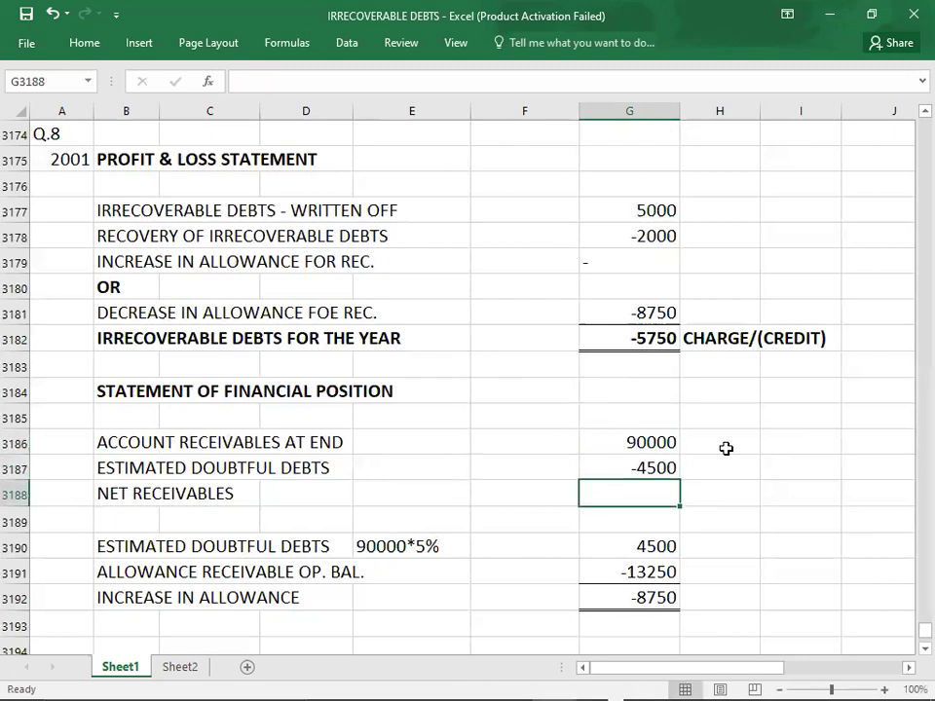
pyautogui.write('85500')
pyautogui.press('Return')
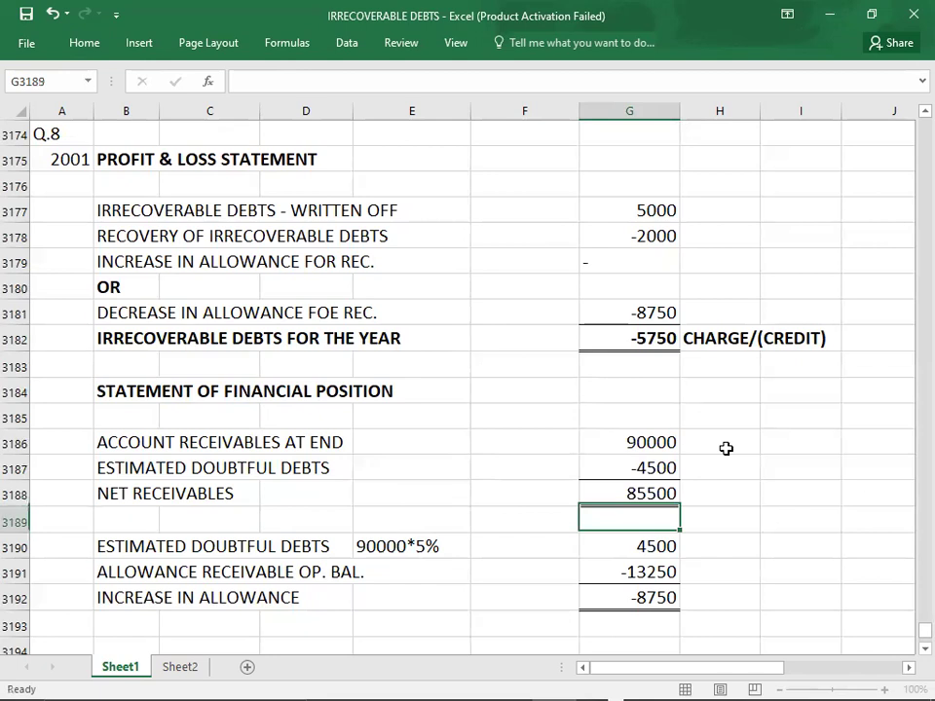
# - Make the 2001 net receivables row bold across B3188:G3188
pyautogui.press('Up')
pyautogui.hotkey('shift', 'Left')
pyautogui.hotkey('shift', 'Left')
pyautogui.hotkey('shift', 'Left')
pyautogui.hotkey('shift', 'Left')
pyautogui.hotkey('shift', 'Left')
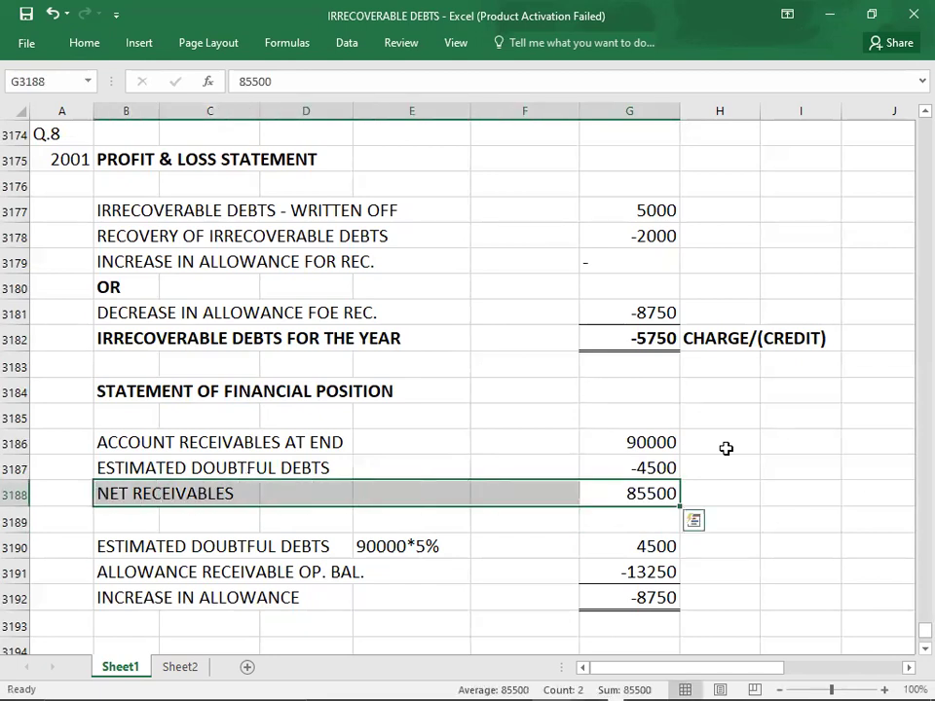
pyautogui.hotkey('ctrl', 'b')
pyautogui.press('Left')
pyautogui.press('Left')
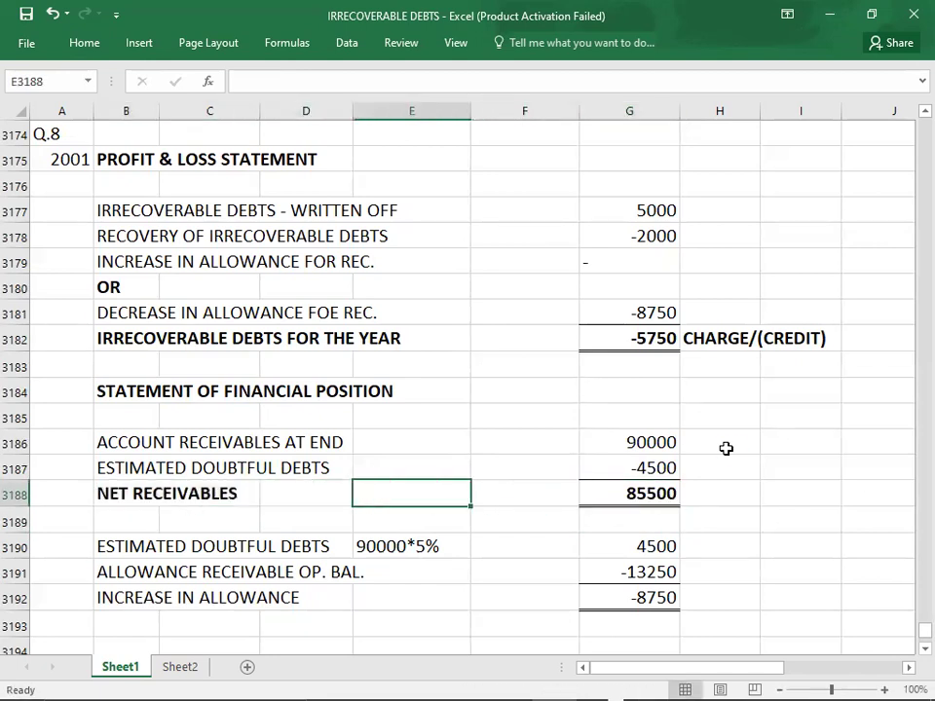
pyautogui.press('Left')
pyautogui.press('Left')
pyautogui.press('Left')
pyautogui.press('Left')
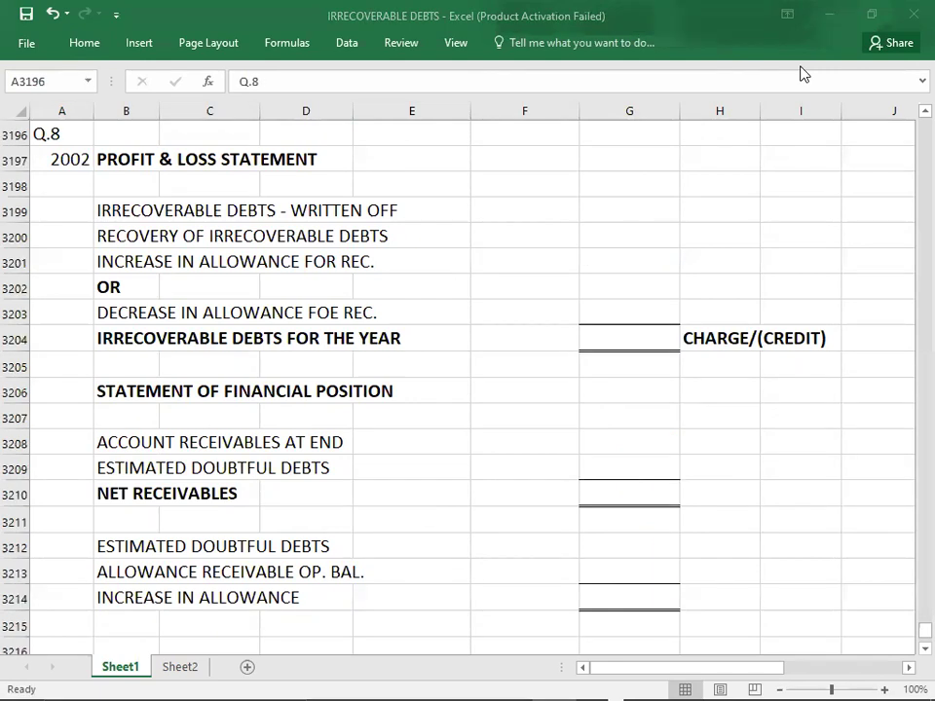
# - Select the Q.8 heading in A3196 above the 2002 section and start switching to another open window
pyautogui.click(68, 133)
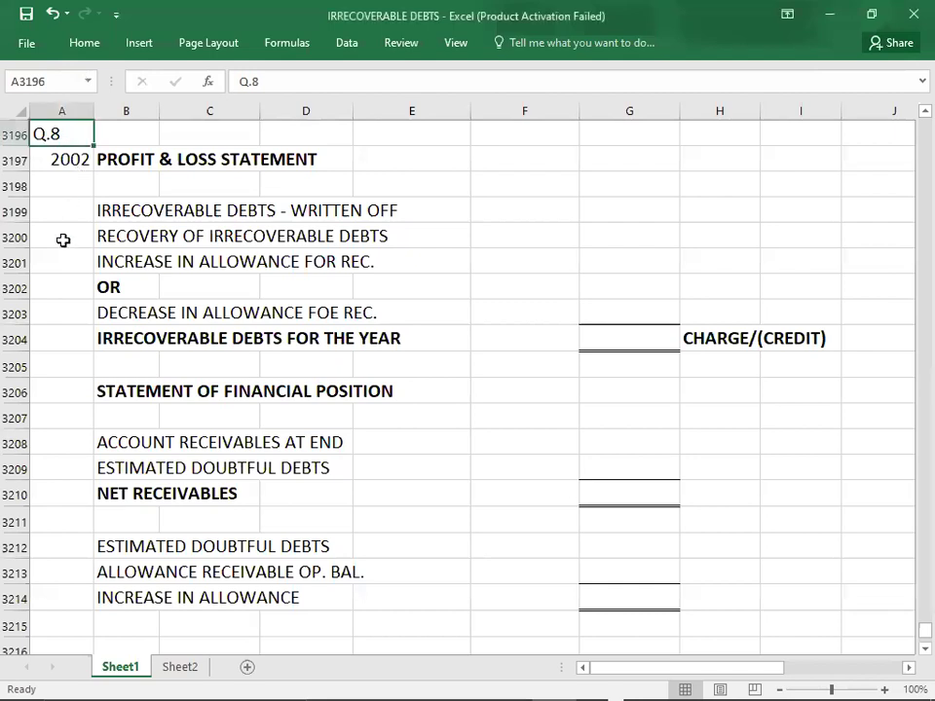
pyautogui.hotkey('alt', 'Tab')
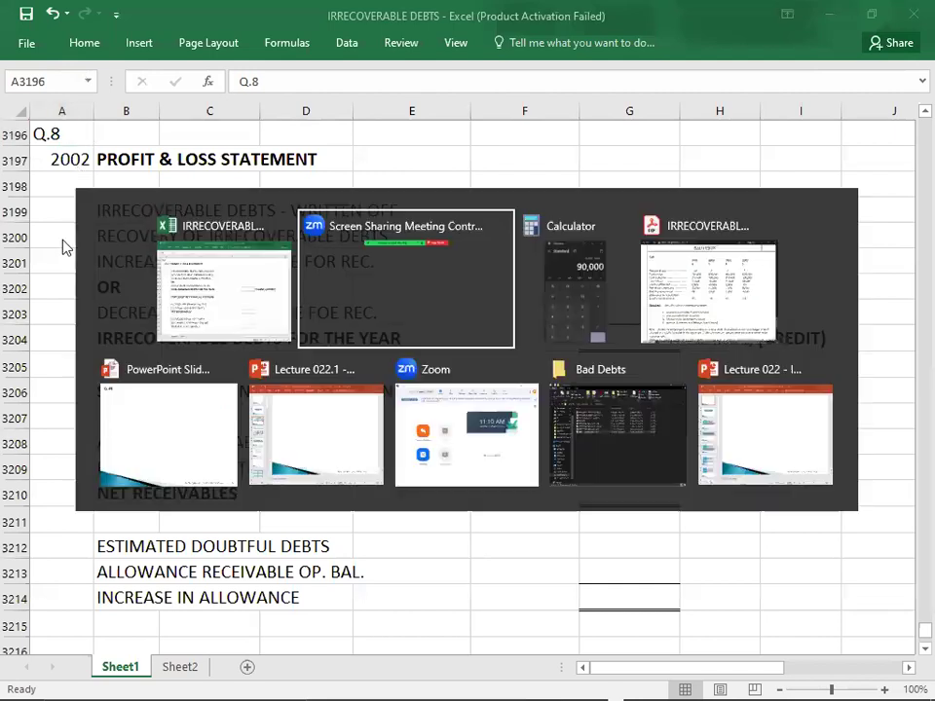